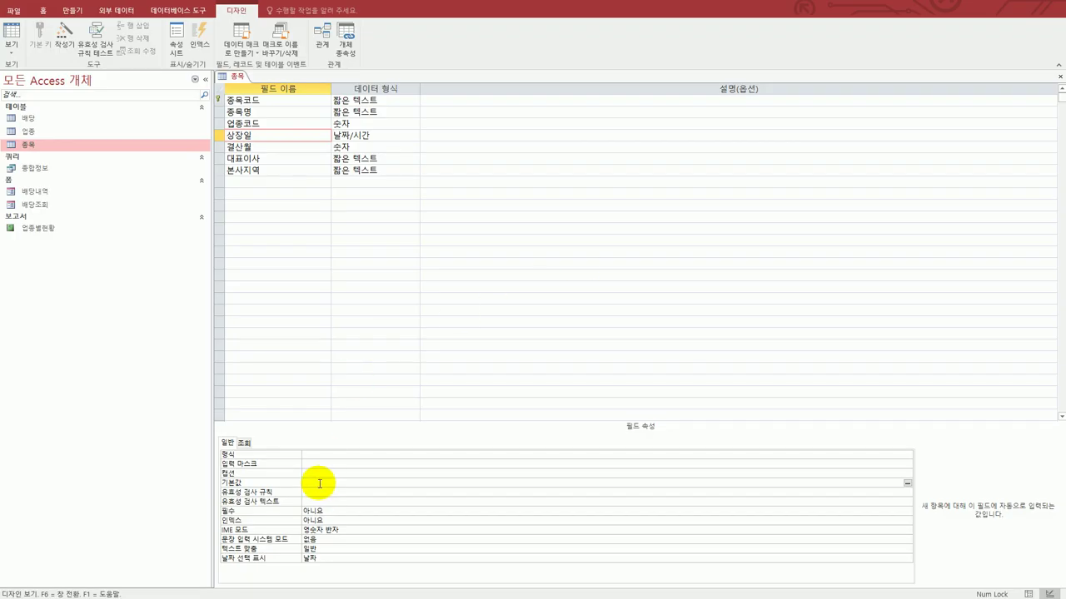
Set the default value of the 상장일 field to Date(), and select the 결산월 field.
left_click(319, 483)
type("date(")
key("Return")
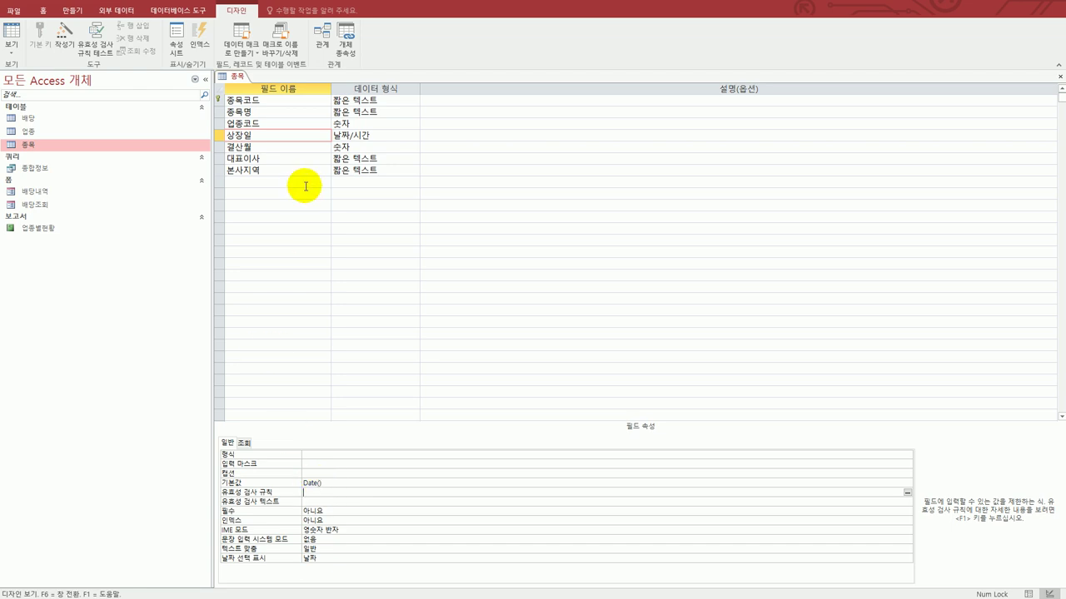
left_click(257, 148)
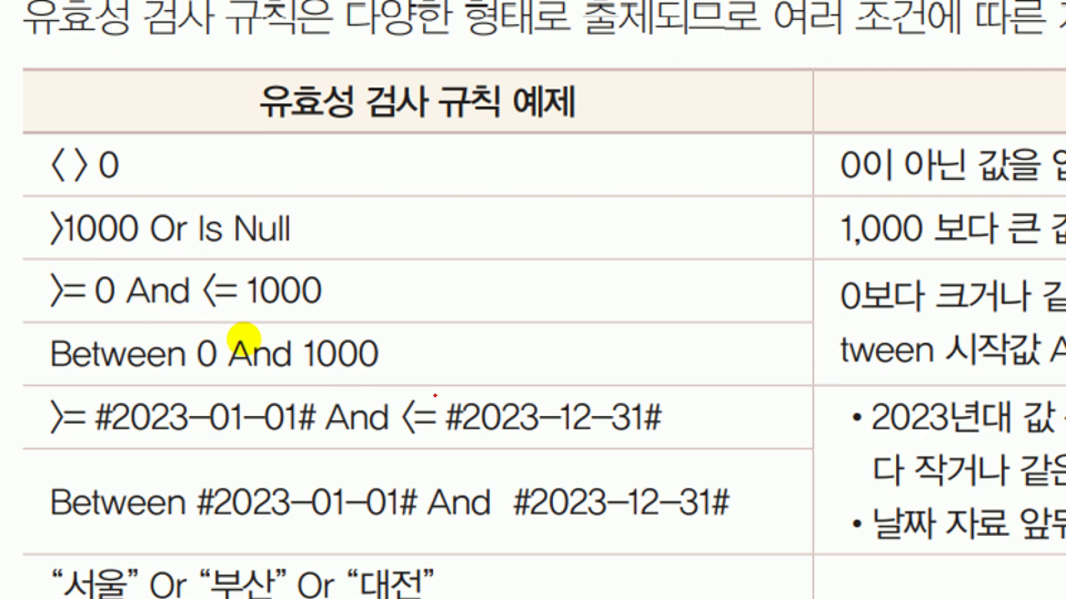
mouse_move(434, 396)
left_mouse_down()
mouse_move(40, 380)
mouse_move(191, 230)
mouse_move(412, 358)
mouse_move(398, 440)
left_mouse_up()
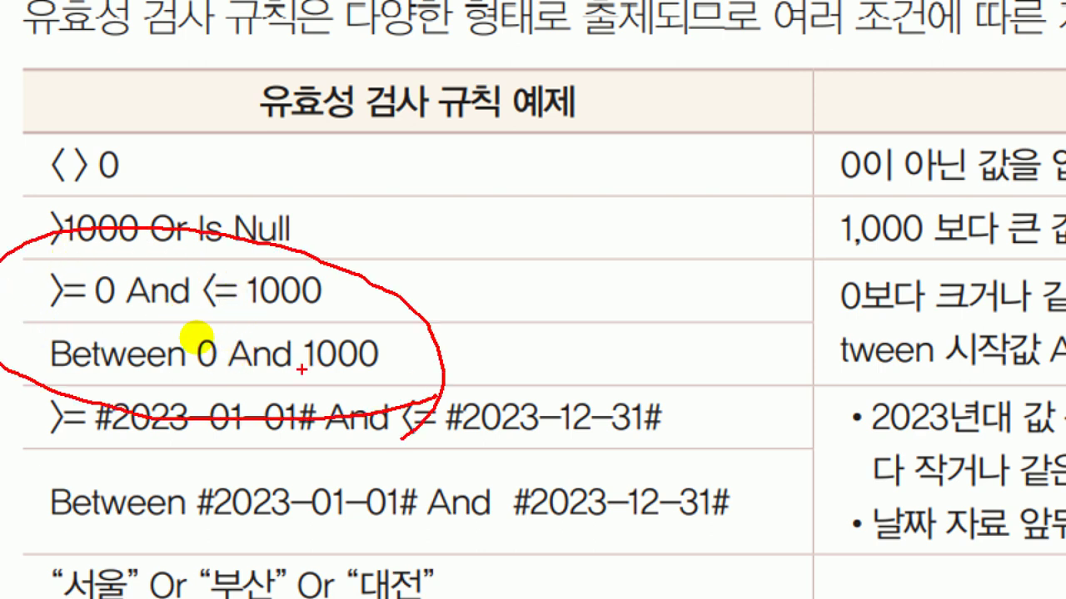
left_click_drag(150, 254, 172, 247)
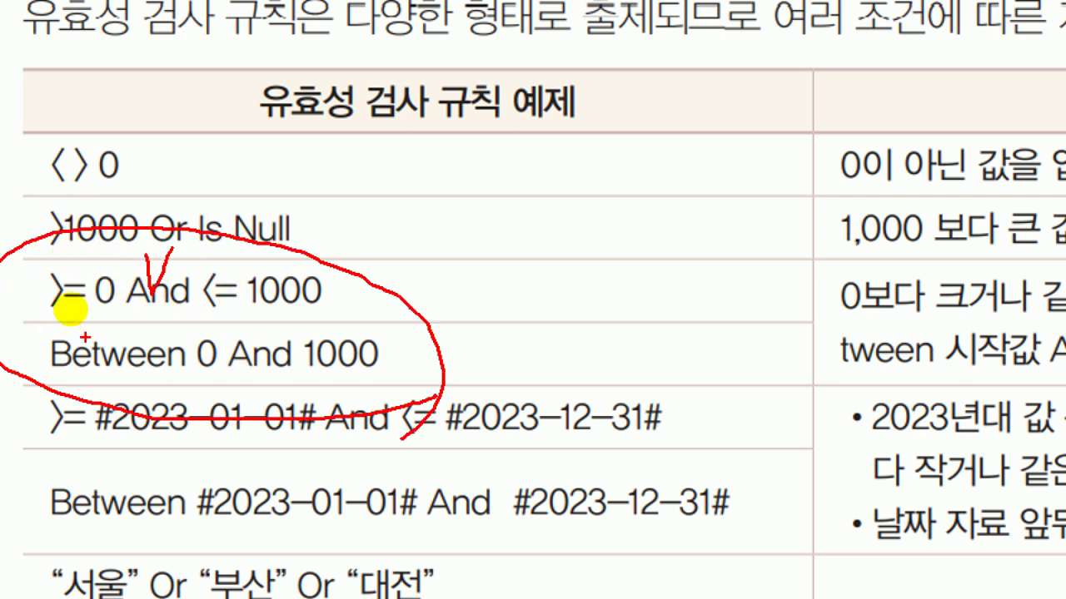
left_click_drag(86, 328, 132, 313)
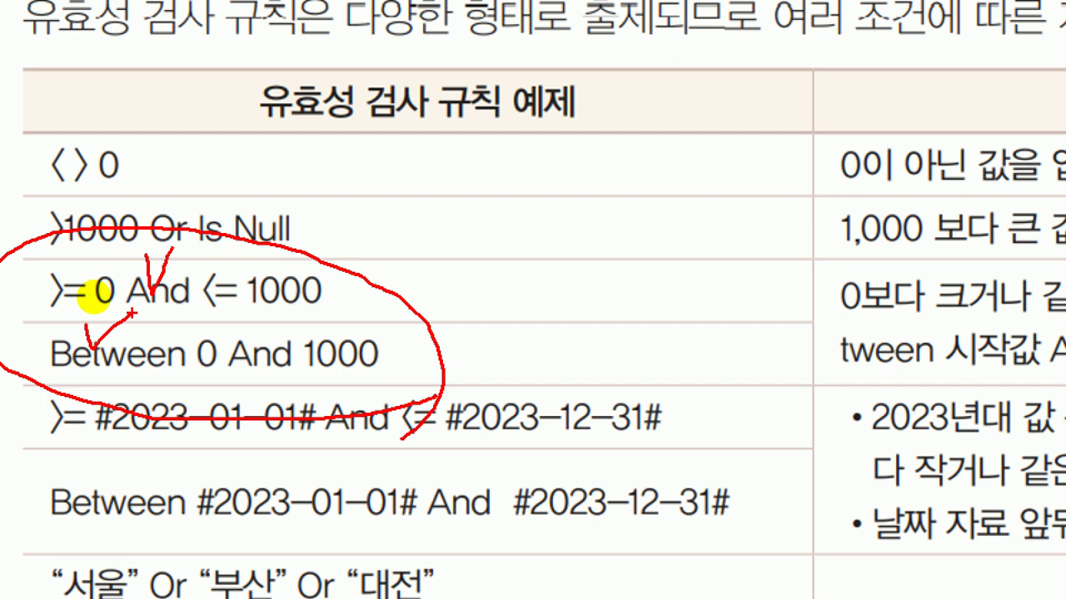
key("e")
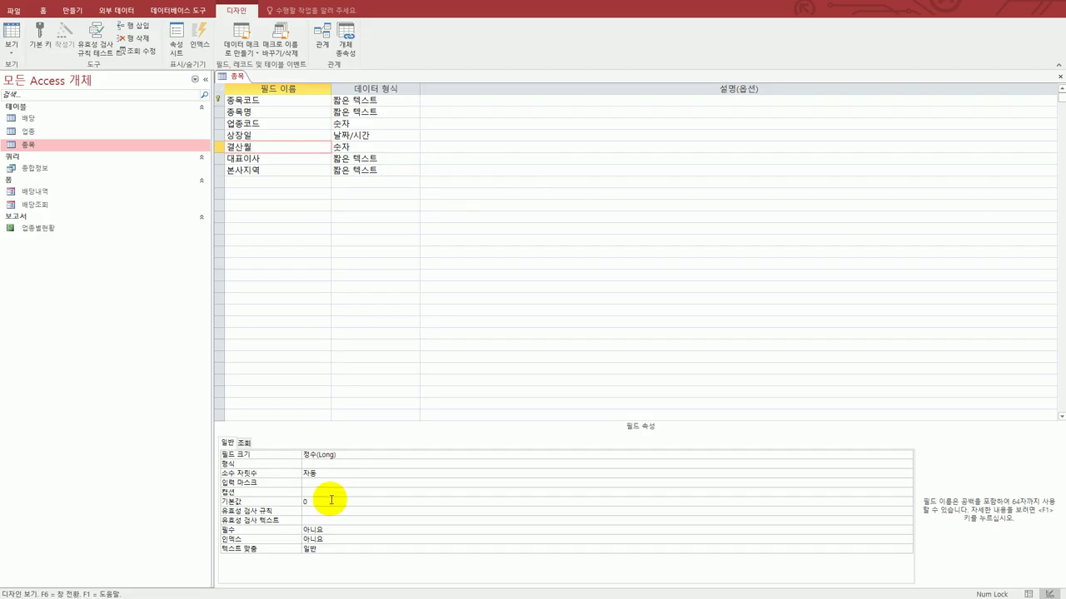
Set the 결산월 field's validation rule to "between 1 and 12".
left_click(318, 510)
type("버tween 1")
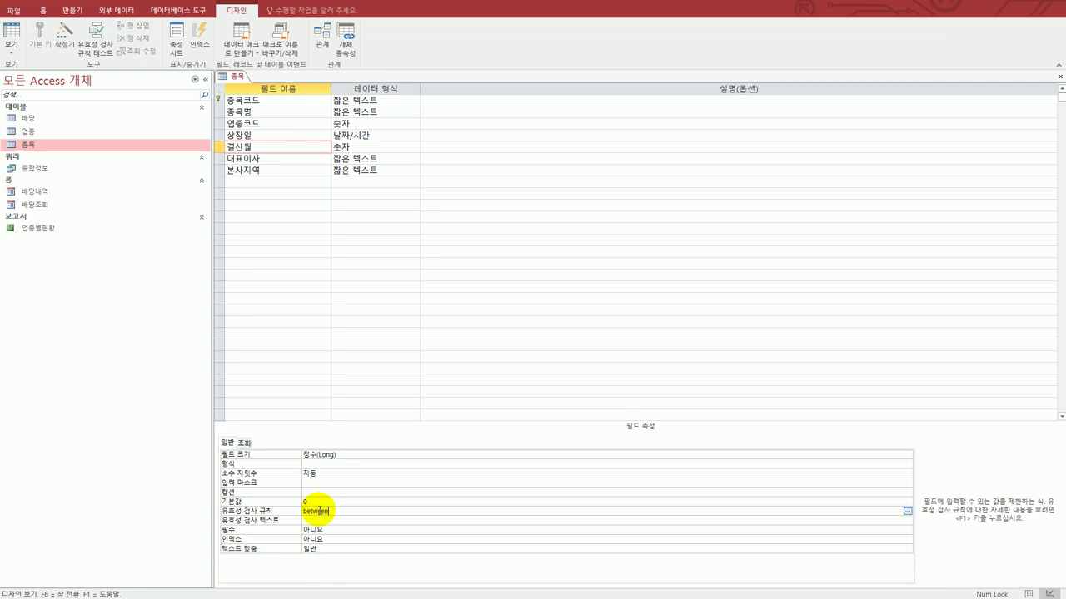
type(" and 12")
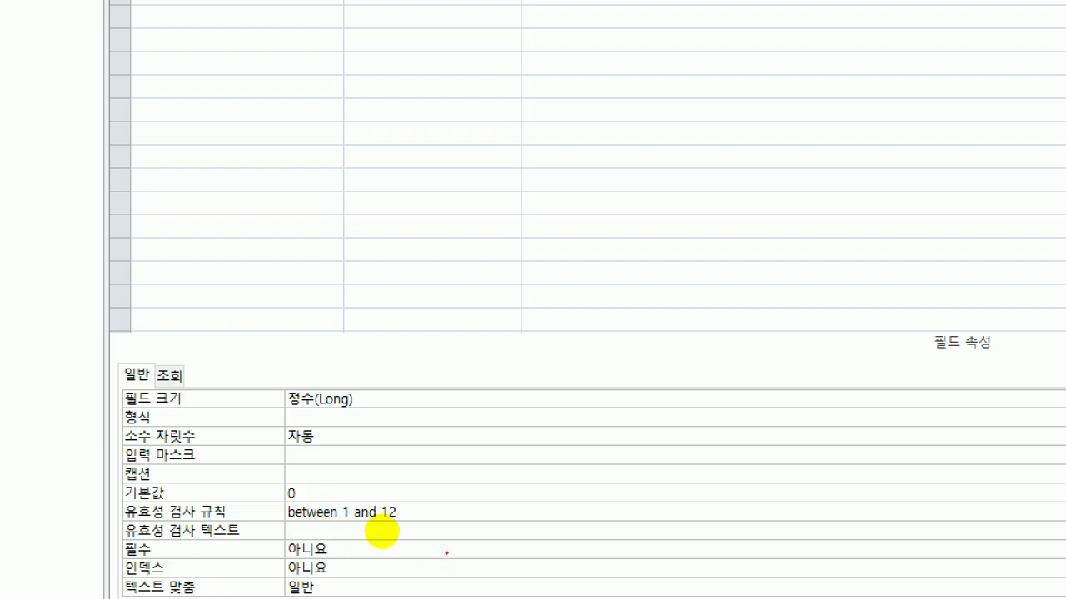
left_click_drag(384, 529, 326, 499)
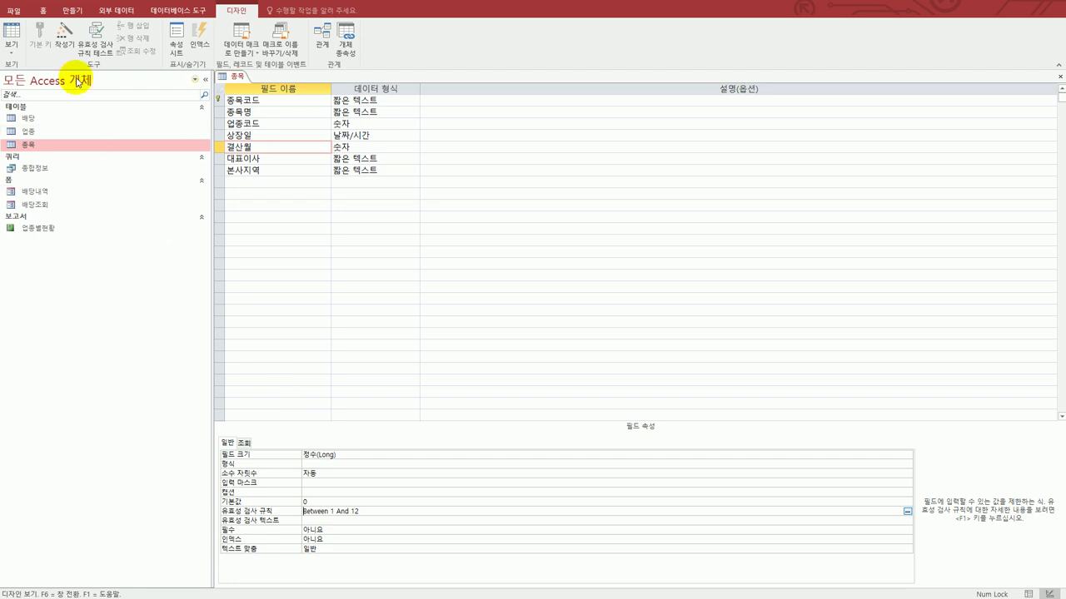
Save the 종목 table design, agreeing to test existing data against the new rules, and close the table.
key("ctrl+s")
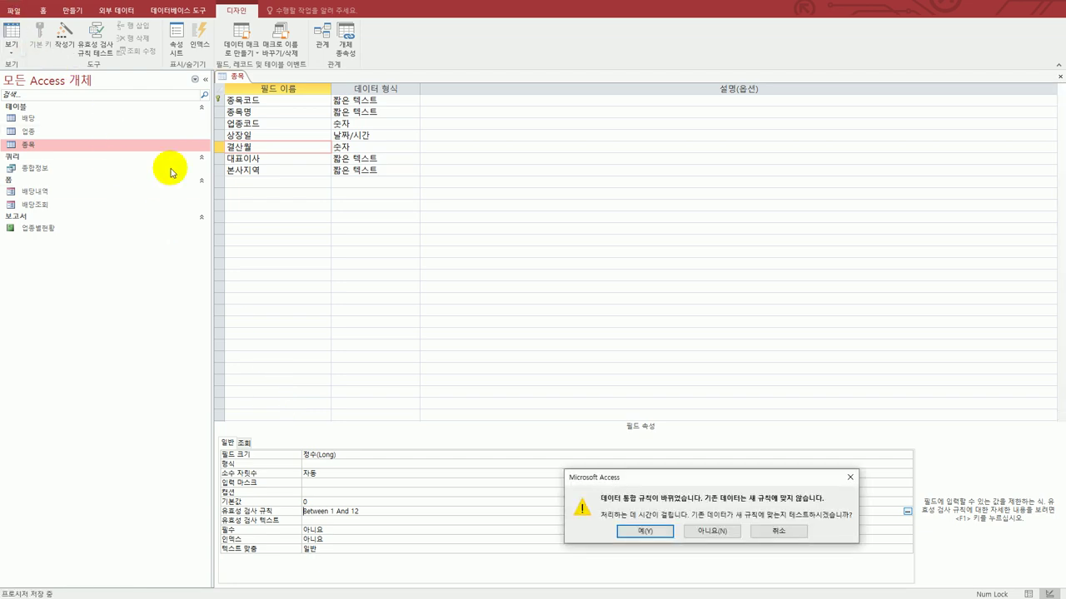
left_click(639, 531)
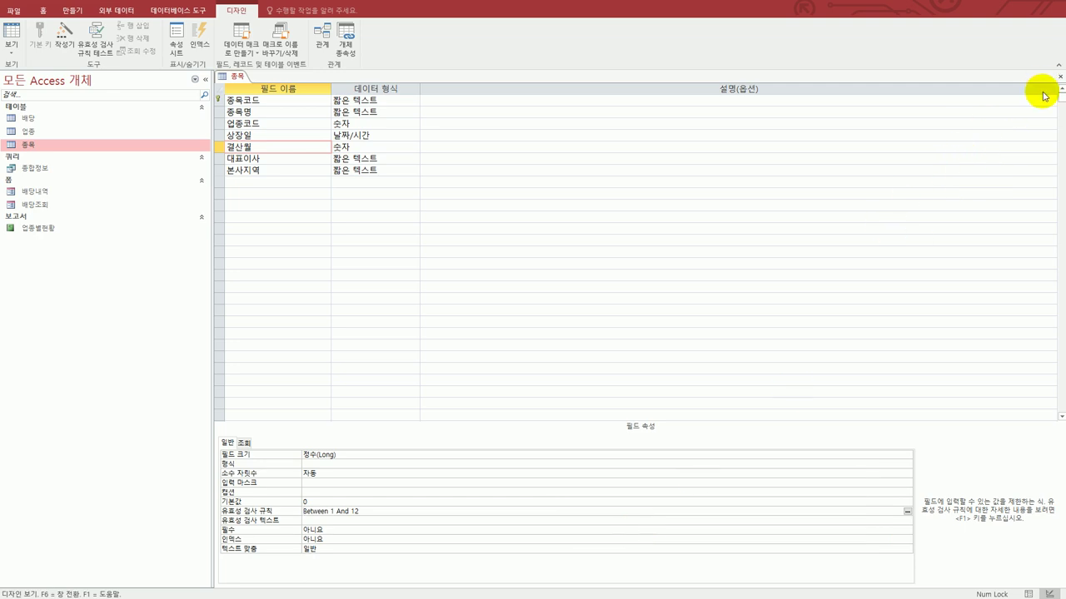
left_click(1061, 75)
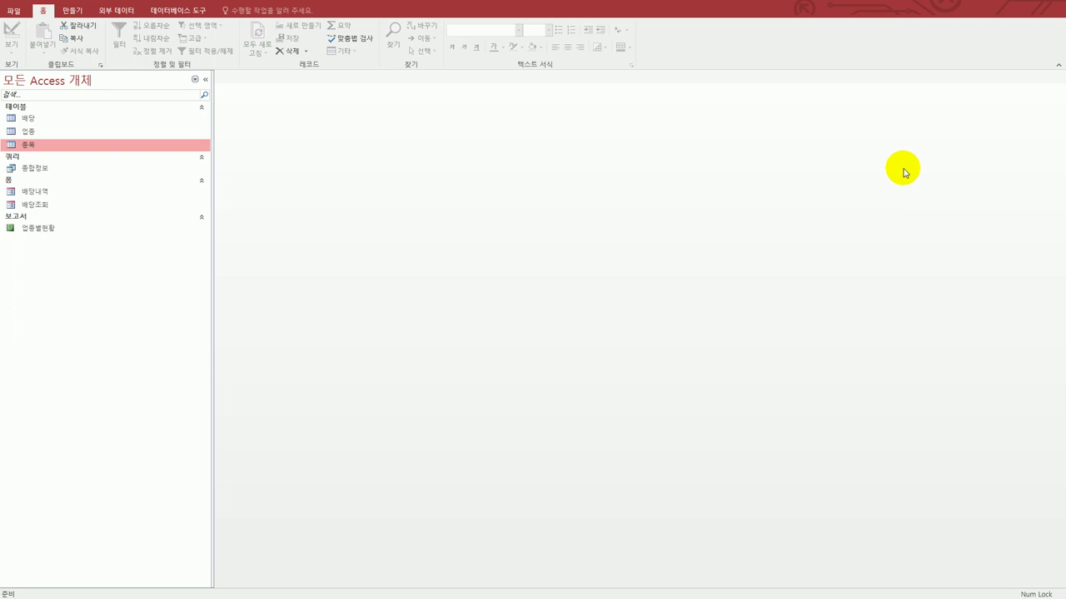
Reopen the 종목 table in design view and set the 업종코드 field's lookup display control to 콤보 상자.
right_click(147, 148)
left_click(179, 167)
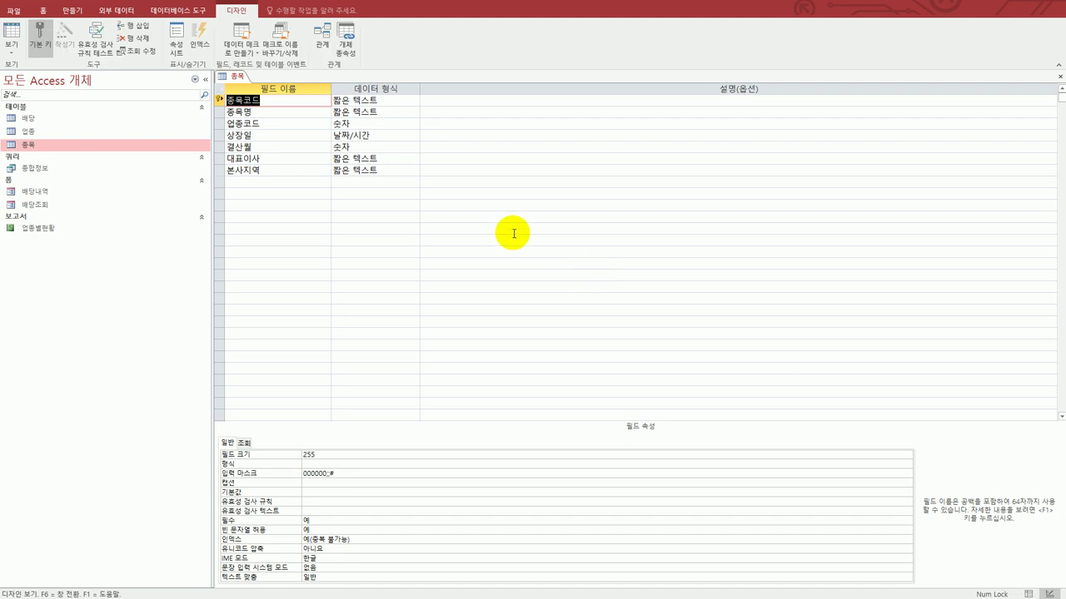
left_click(266, 124)
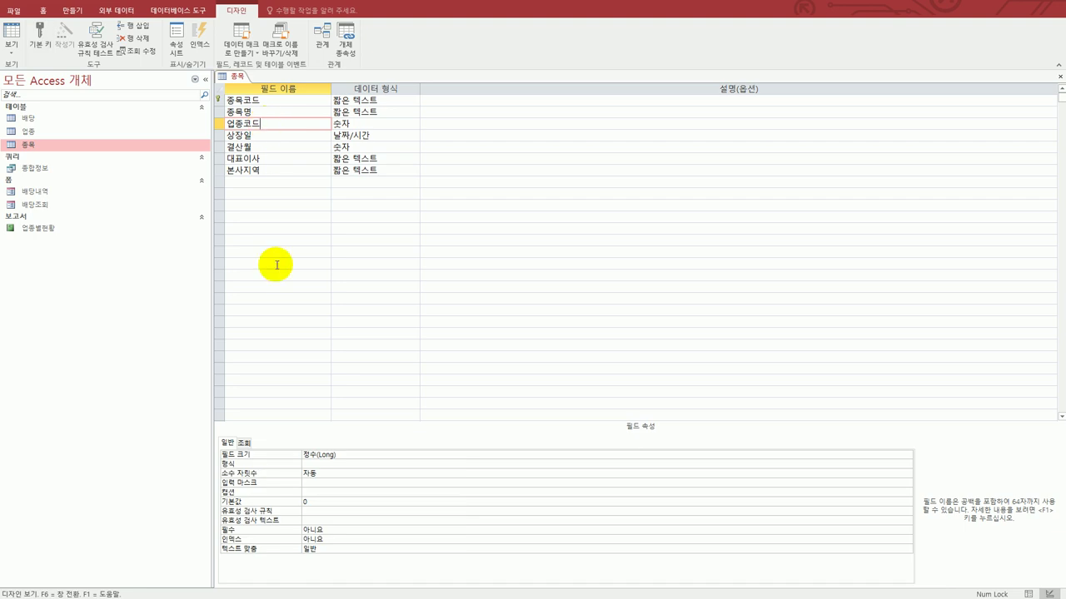
left_click(244, 443)
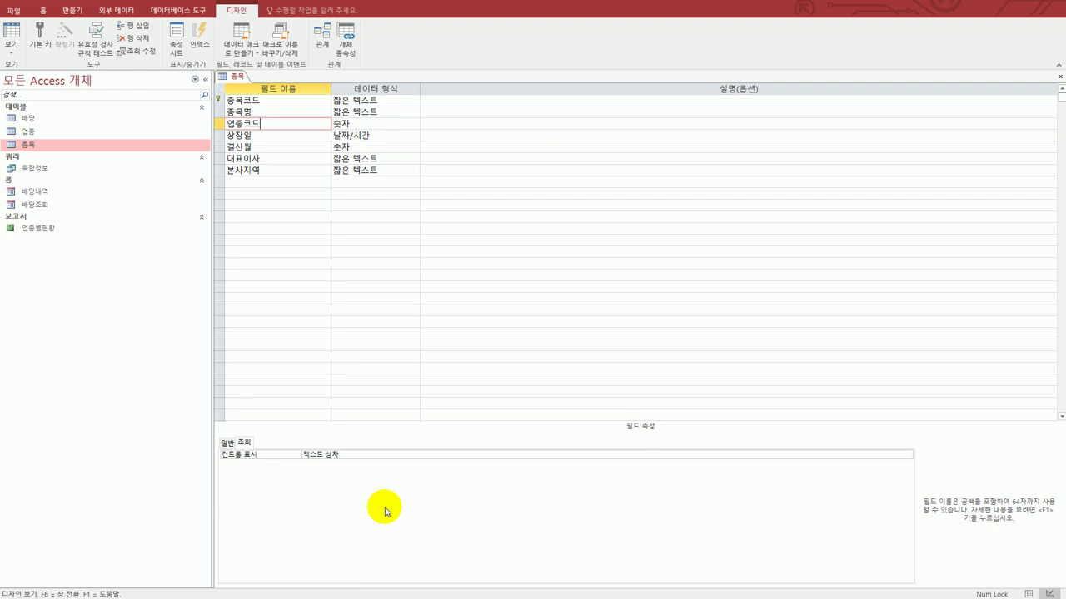
left_click(549, 457)
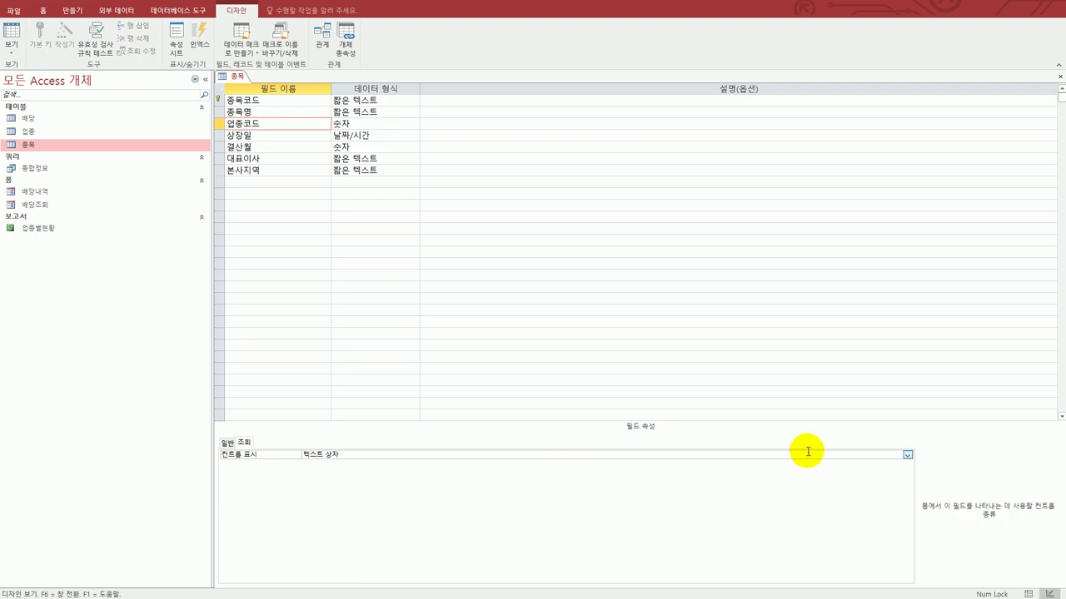
left_click(906, 457)
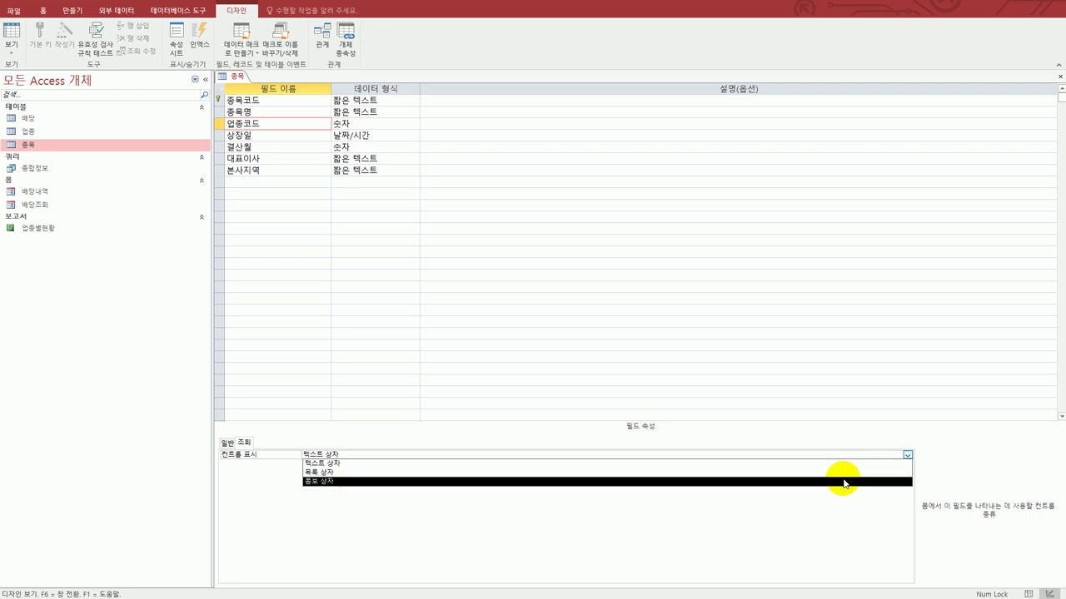
left_click(843, 482)
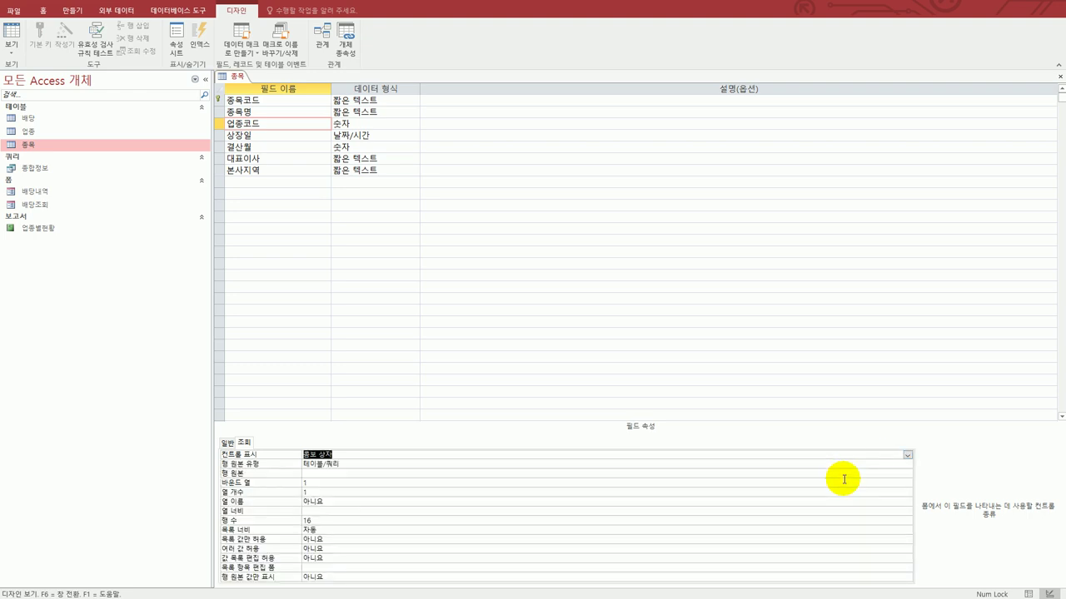
Start building a row source query for the 업종코드 combo box and add the 업종 table to it.
left_click(308, 472)
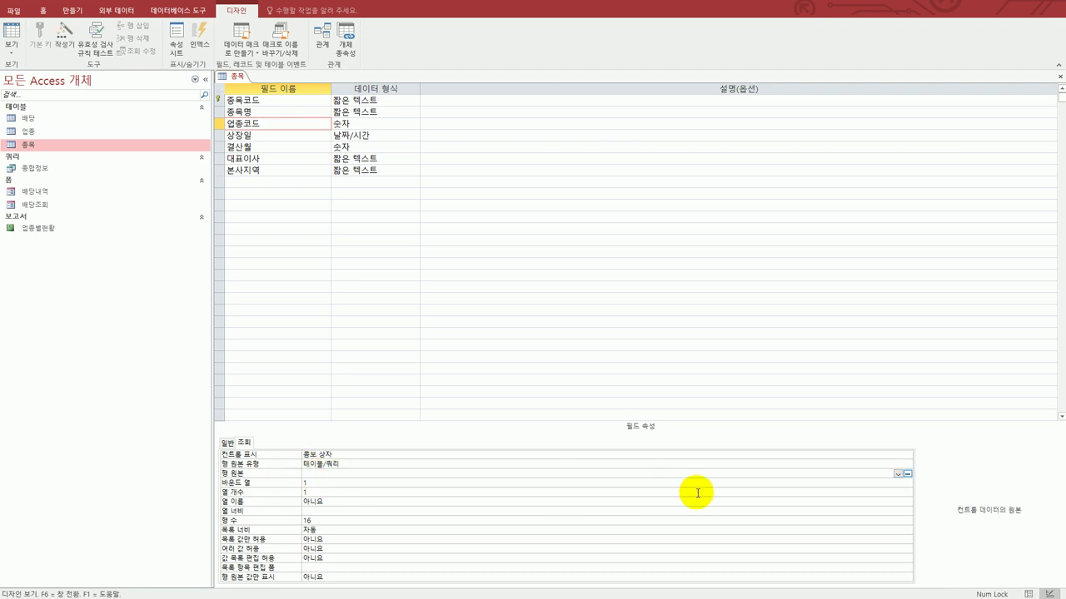
left_click(907, 474)
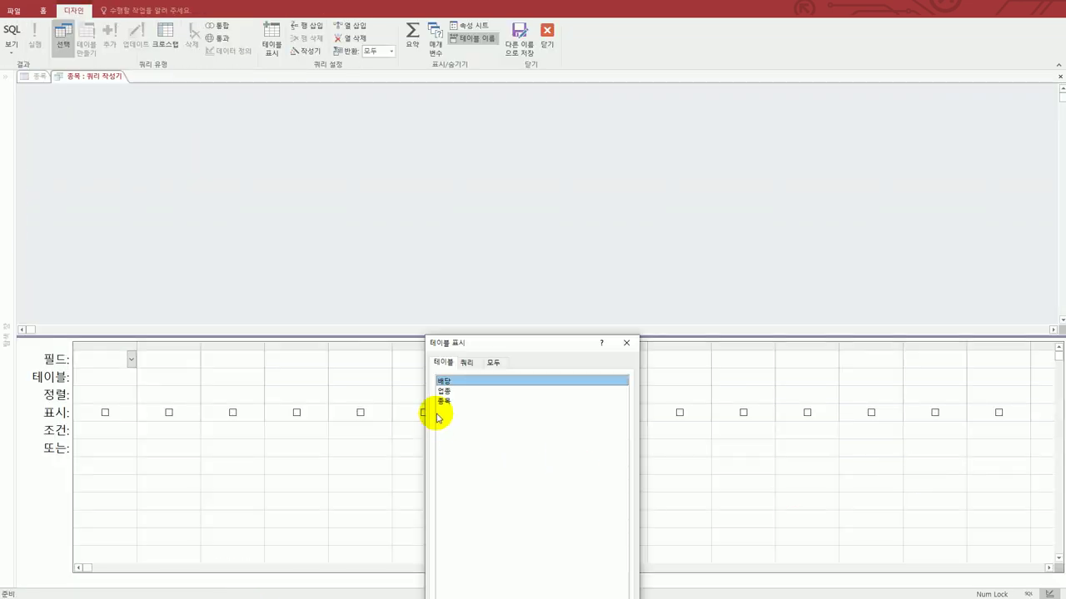
double_click(449, 391)
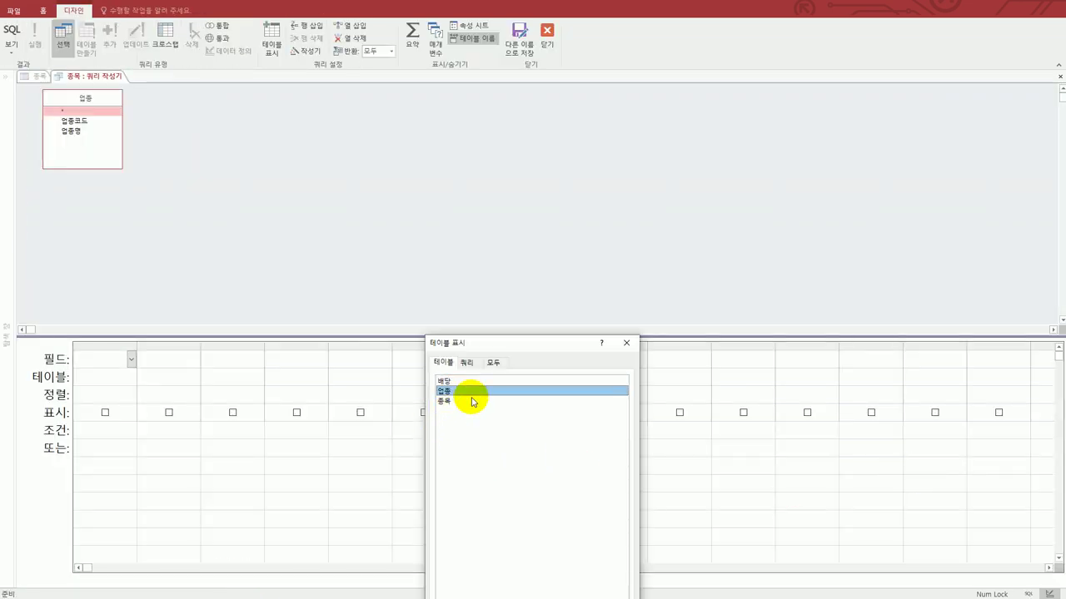
left_click(629, 344)
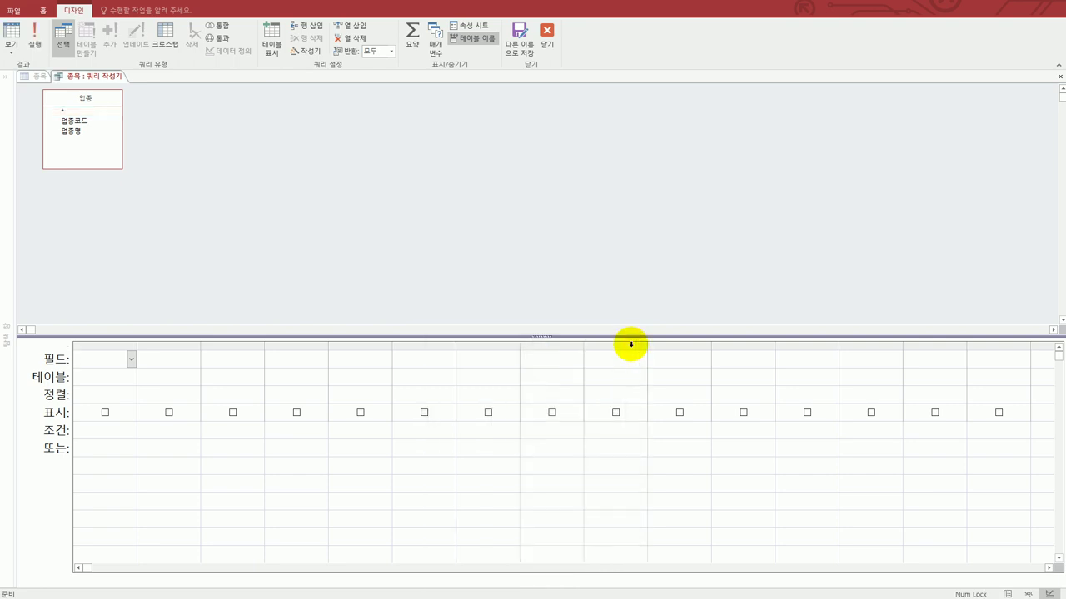
double_click(67, 111)
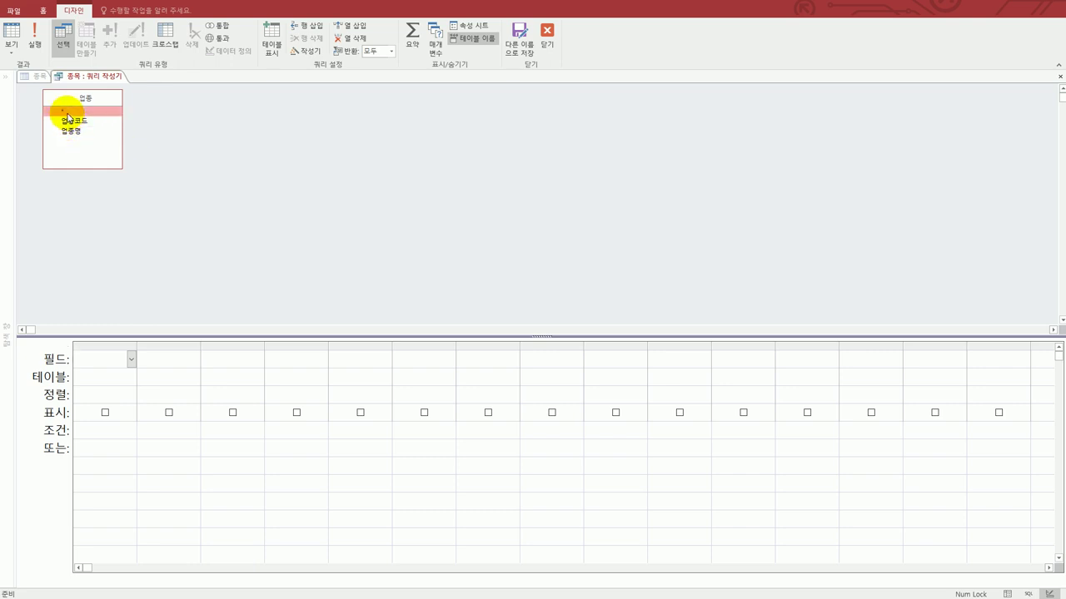
left_click(92, 345)
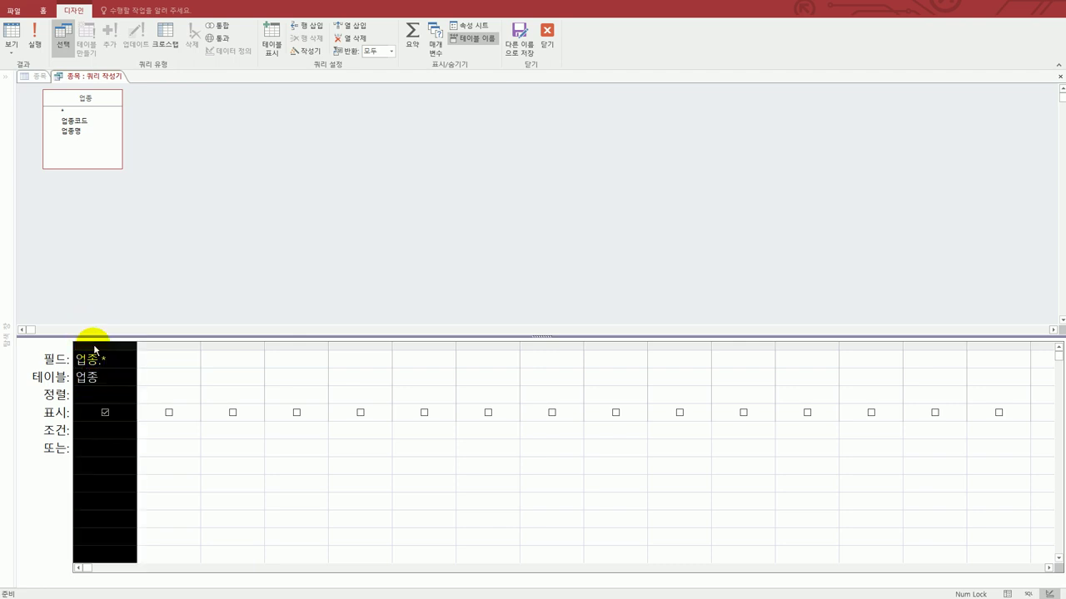
key("Delete")
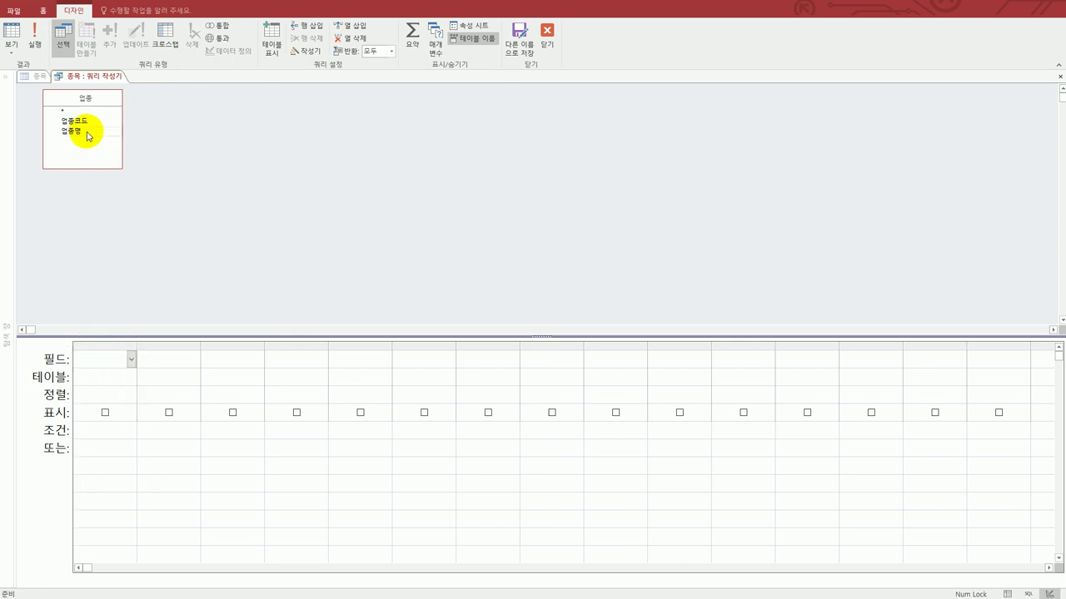
Add the 업종코드 and 업종명 fields to the row source query, and close the query builder saving the changes.
double_click(83, 127)
double_click(81, 134)
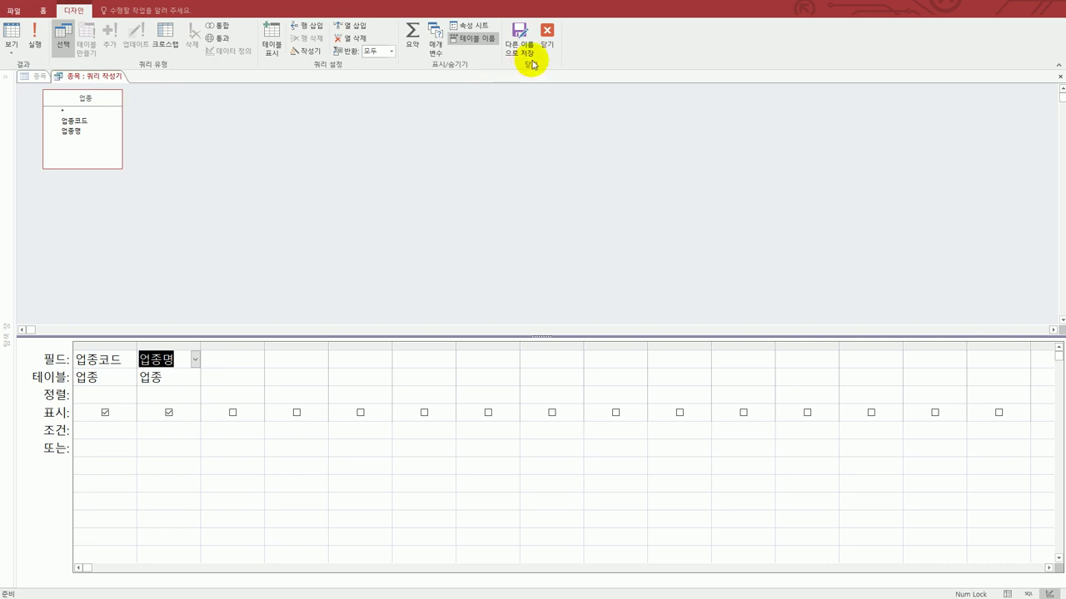
left_click(547, 40)
left_click_drag(566, 468, 464, 197)
left_click(524, 264)
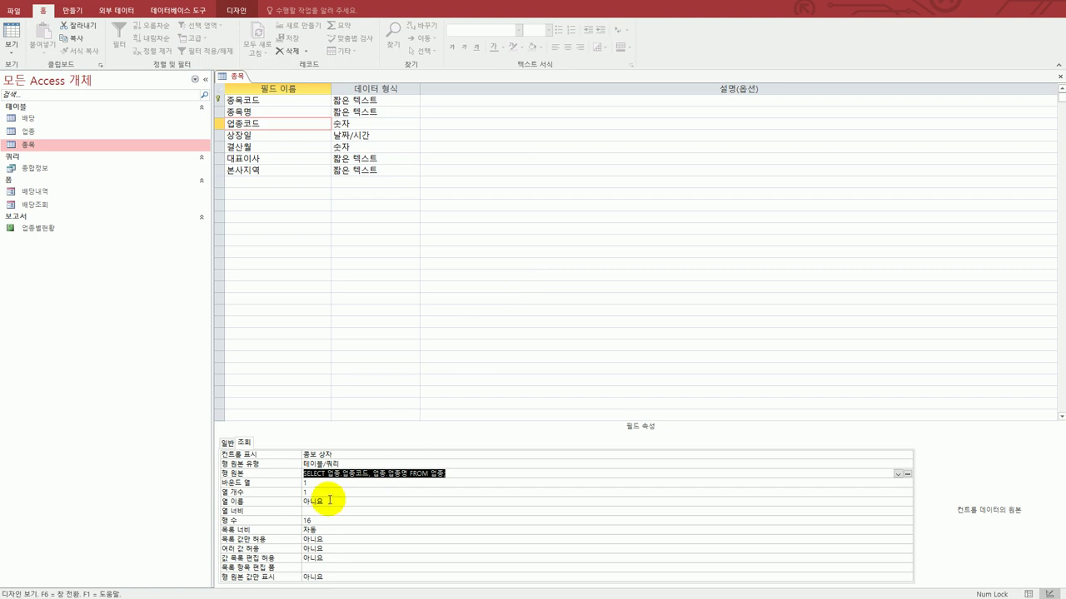
Set the column count (열 개수) of the 업종코드 combo box to 2.
left_click(314, 483)
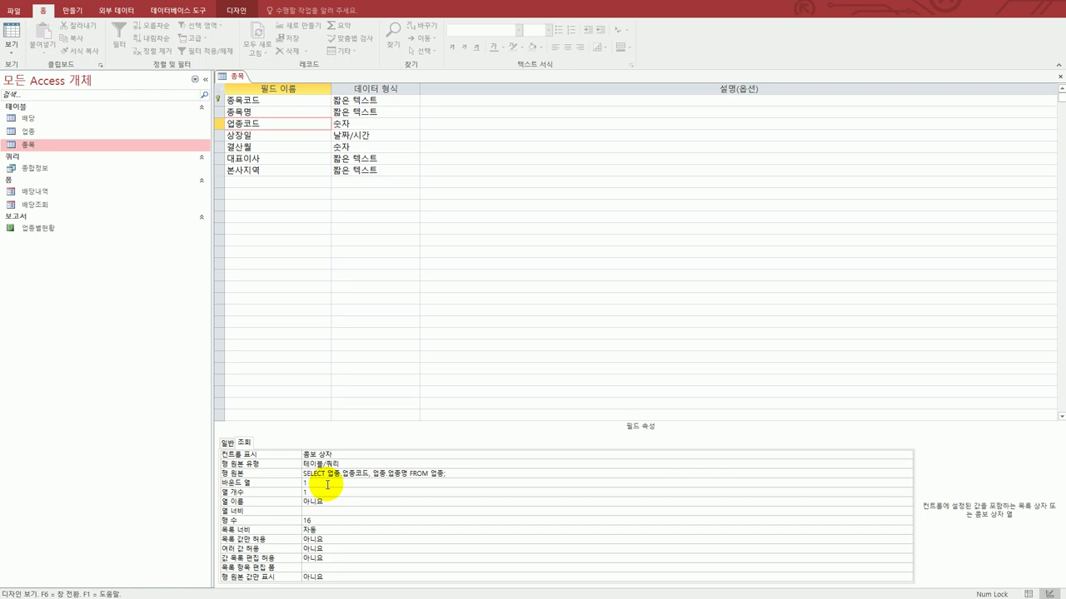
left_click(324, 492)
left_click(289, 492)
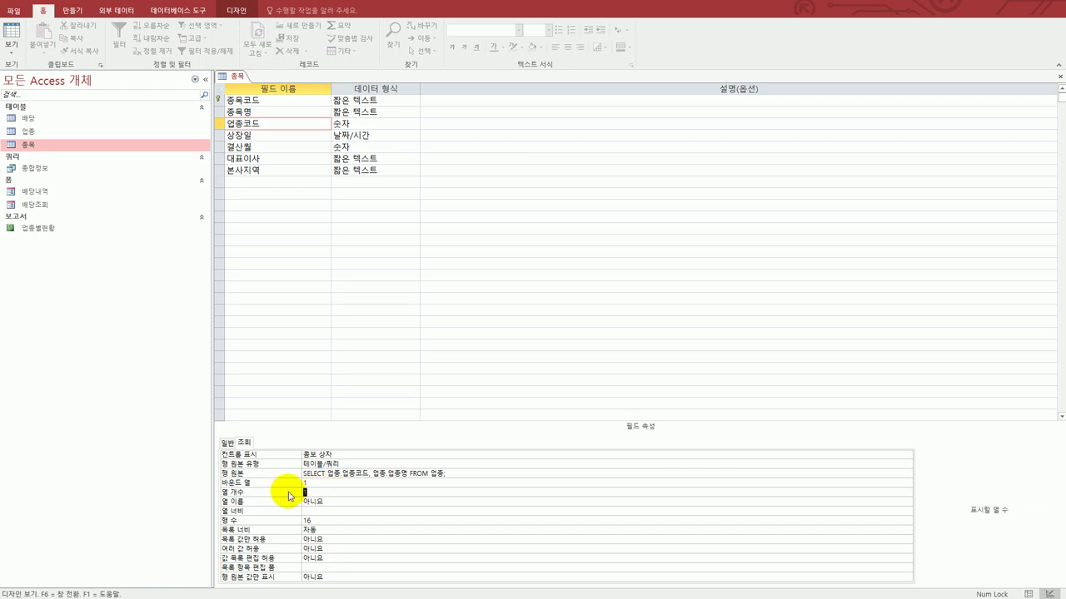
type("2")
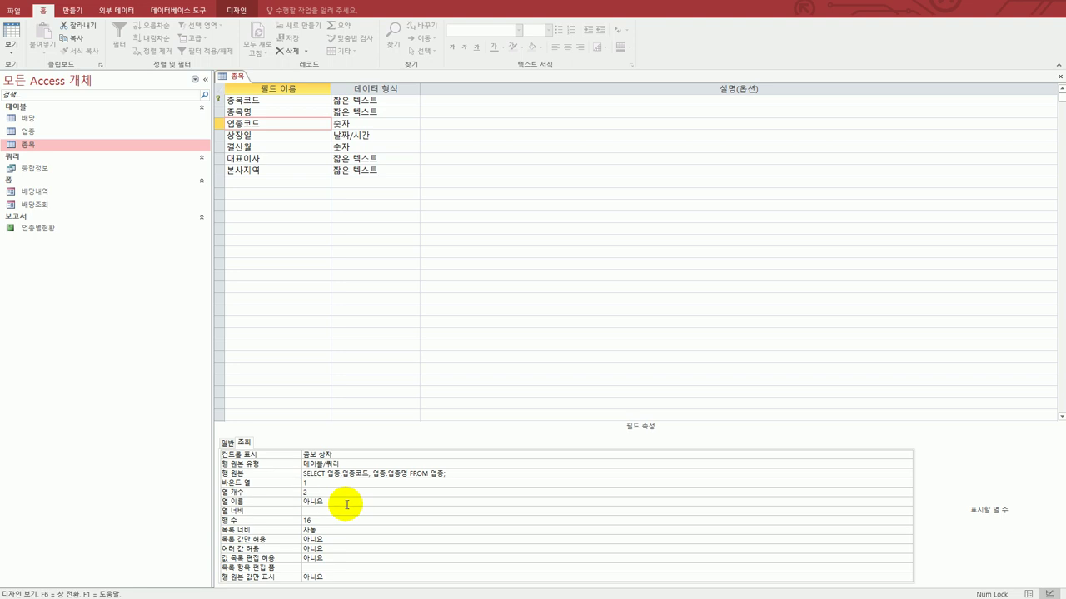
left_click(340, 513)
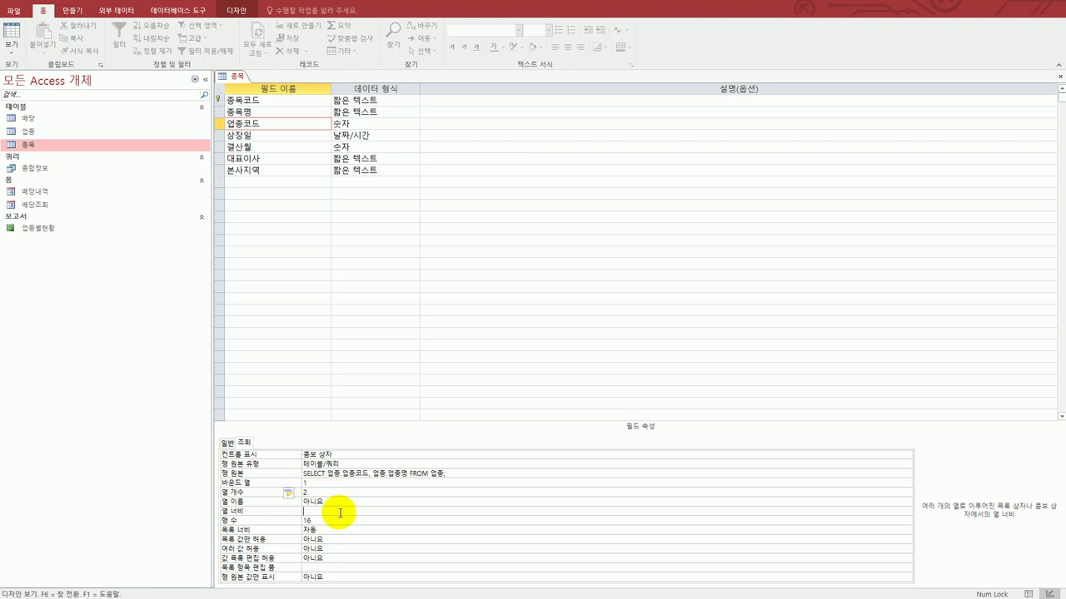
type("5")
key("BackSpace")
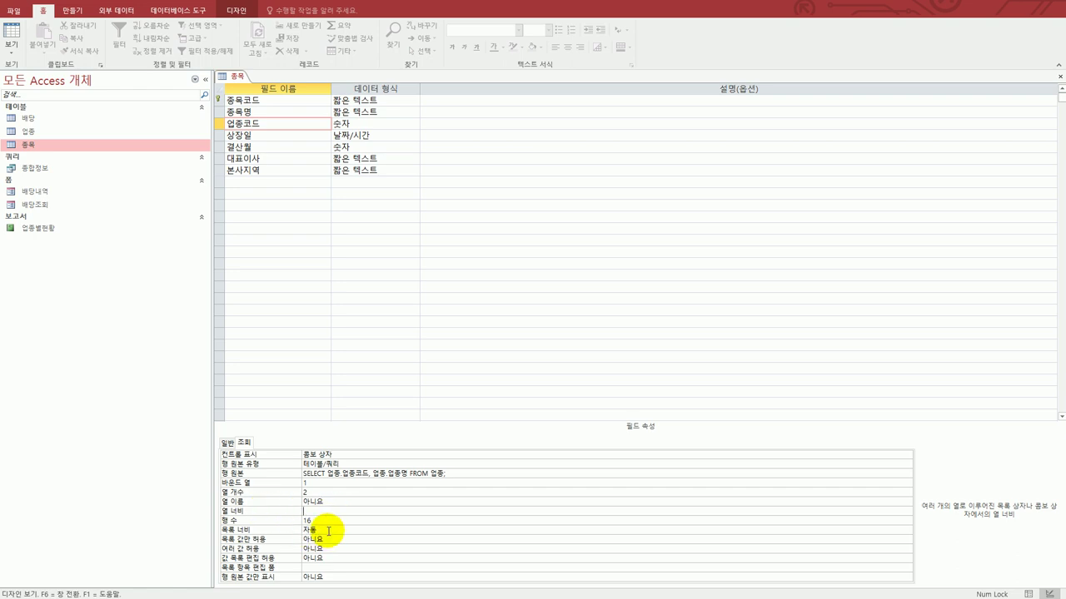
Set the combo box's list width (목록 너비) to 5 cm and limit entries to list values (목록 값만 허용: 예).
left_click(260, 531)
type("5")
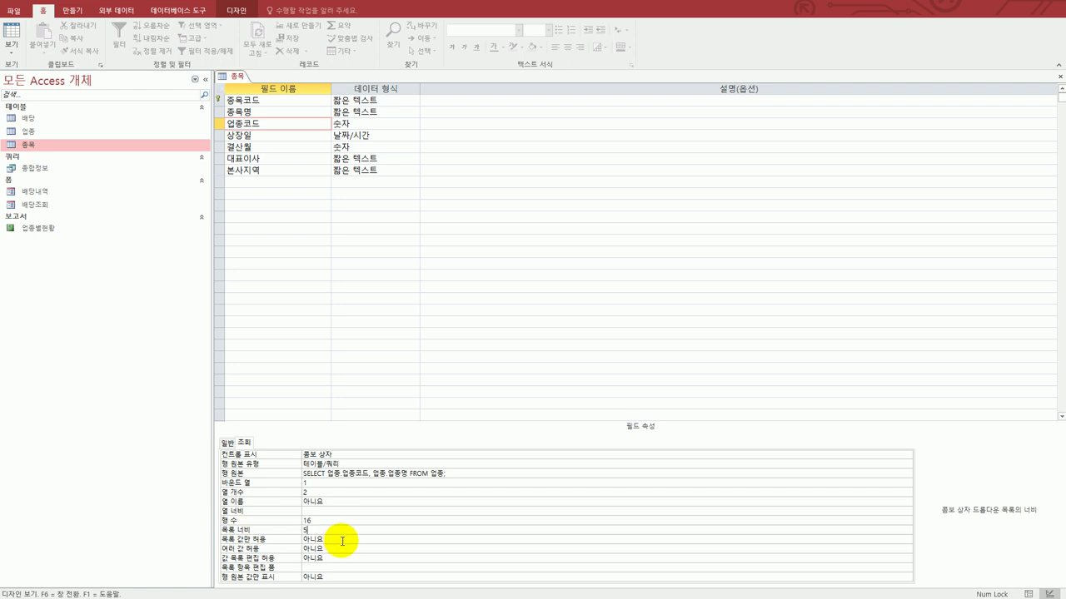
left_click(342, 541)
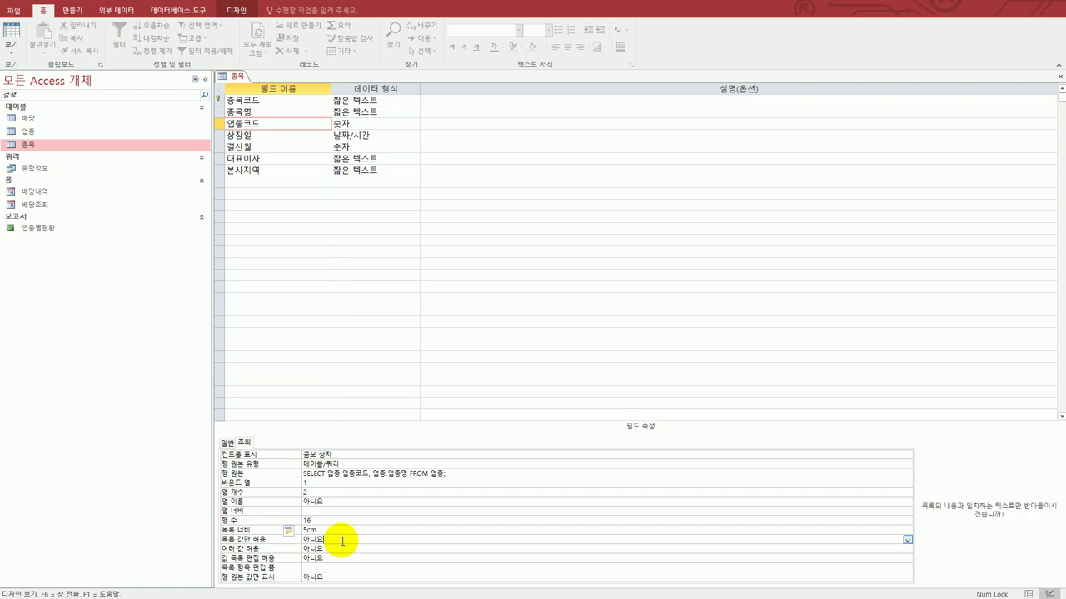
double_click(342, 541)
left_click(343, 541)
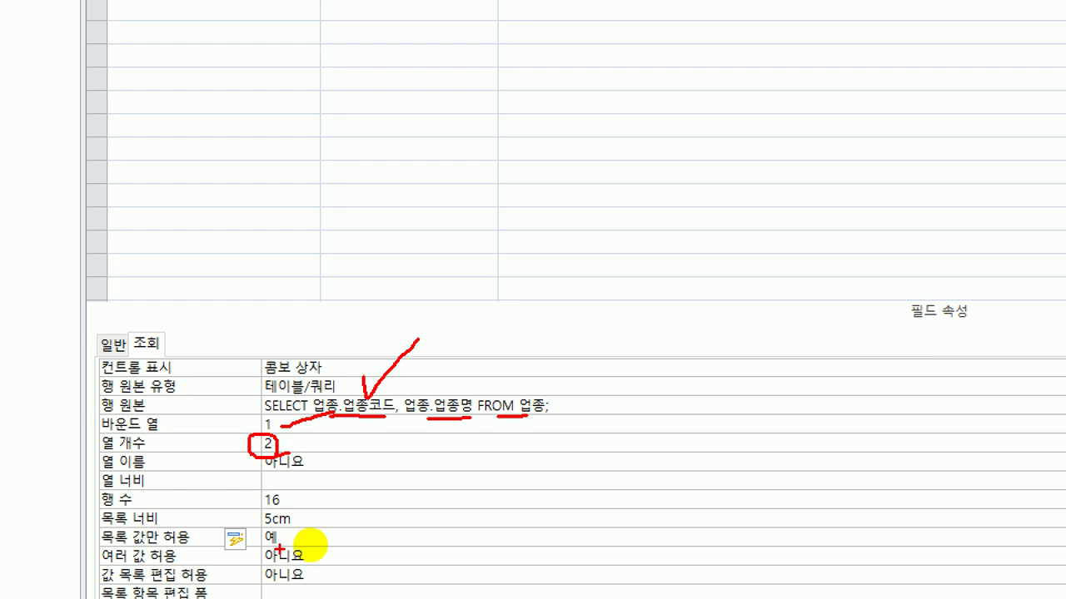
left_click_drag(96, 523, 290, 520)
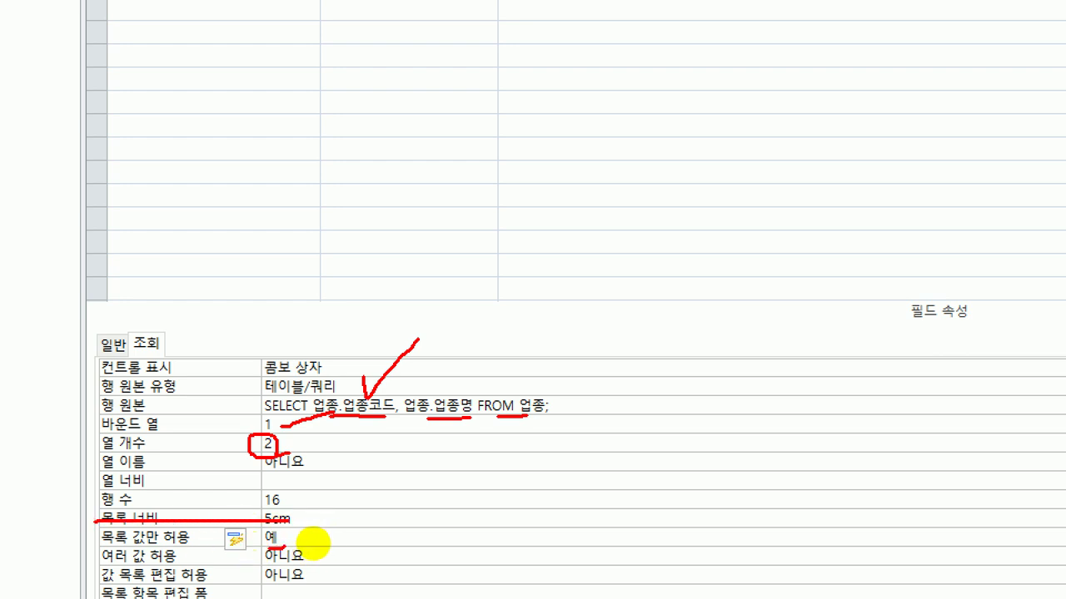
left_click_drag(268, 548, 289, 546)
key("Escape")
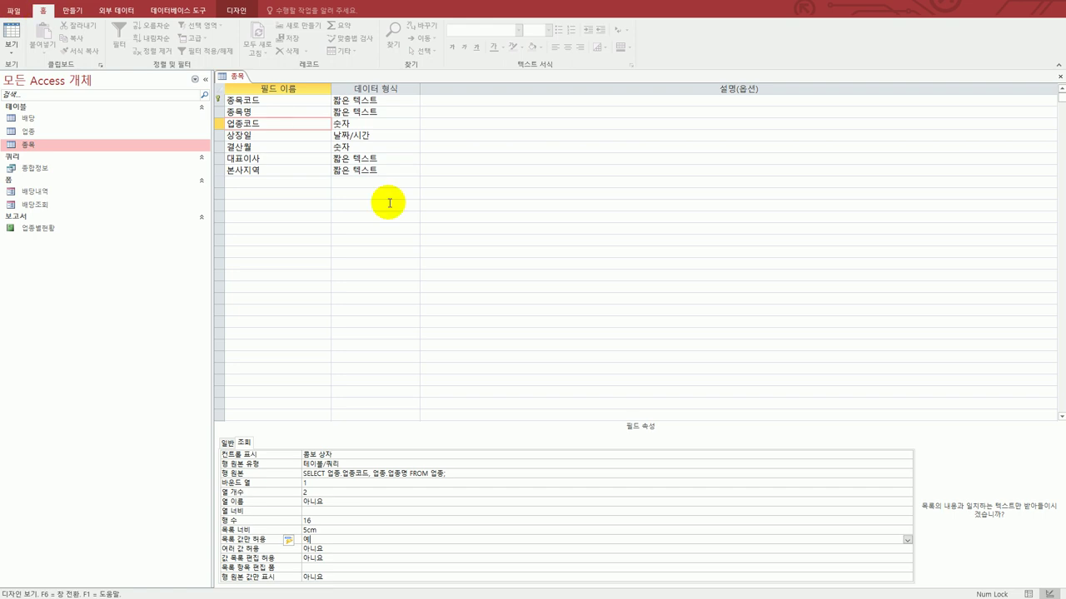
Close the 종목 table design and open the database's relationships (관계) diagram.
left_click(1060, 80)
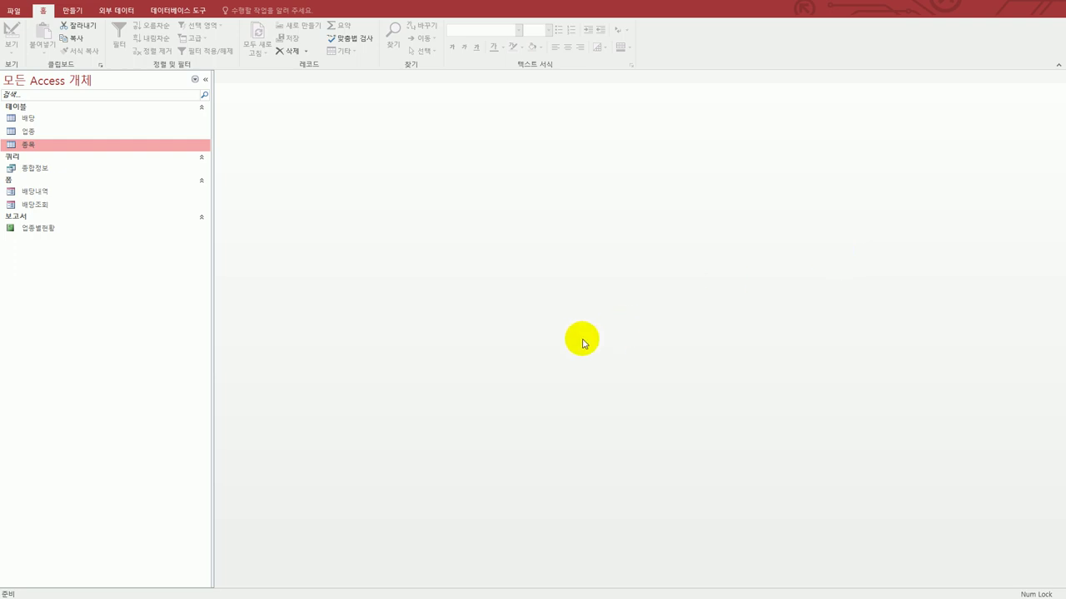
left_click(173, 11)
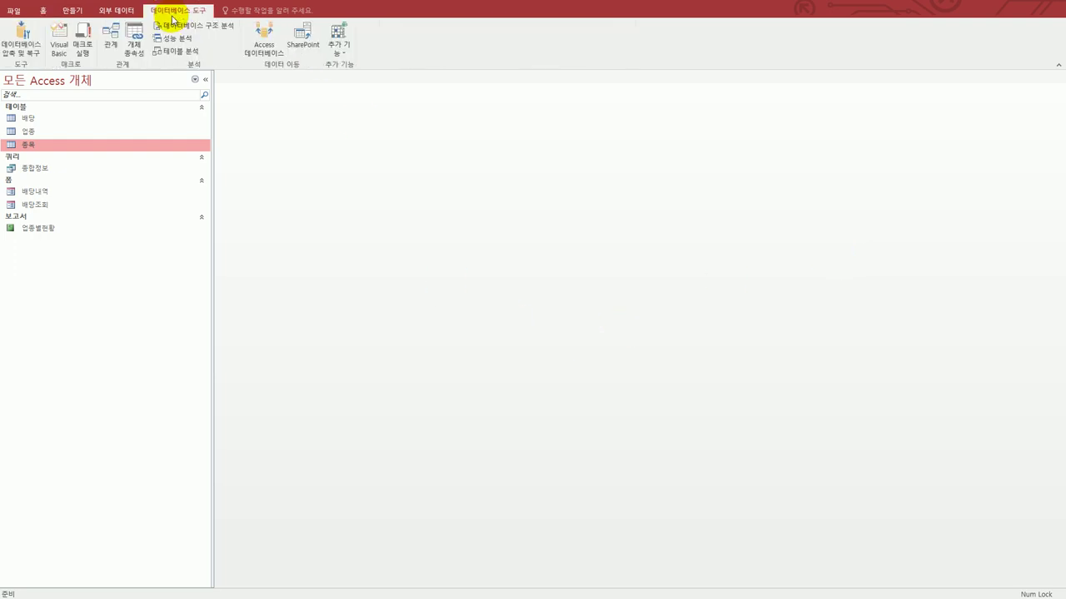
left_click(110, 40)
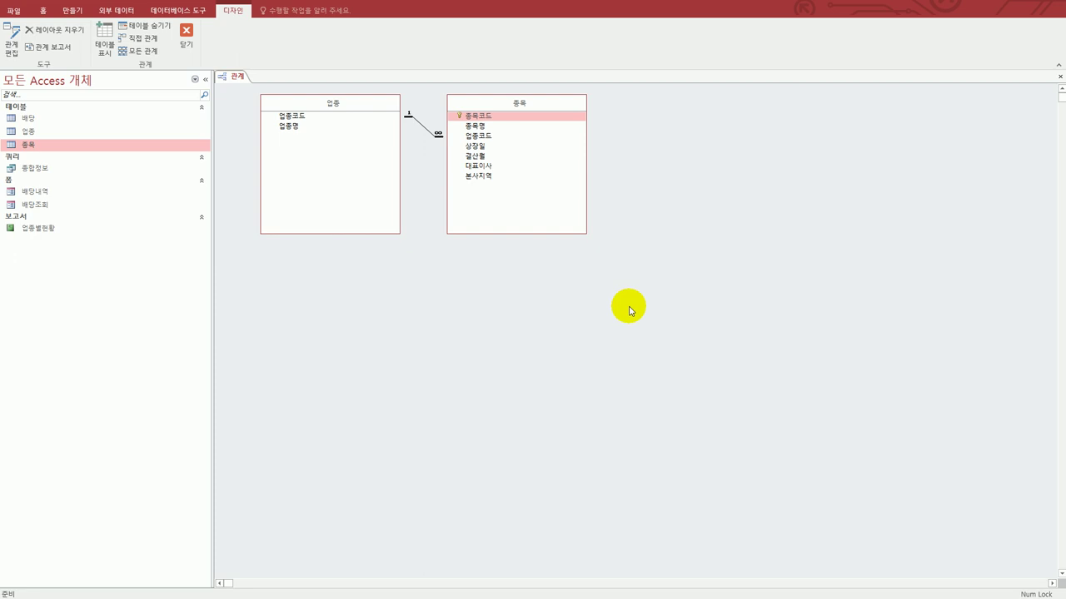
Add the 배당 table to the relationships diagram and place it a little farther to the right of the 종목 table.
left_click(105, 41)
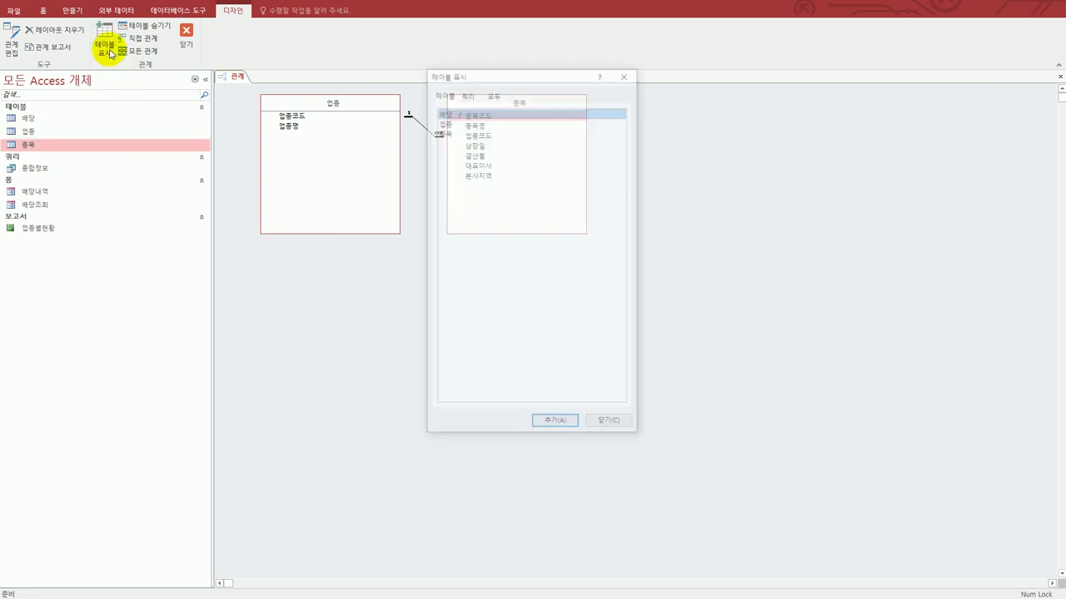
double_click(466, 111)
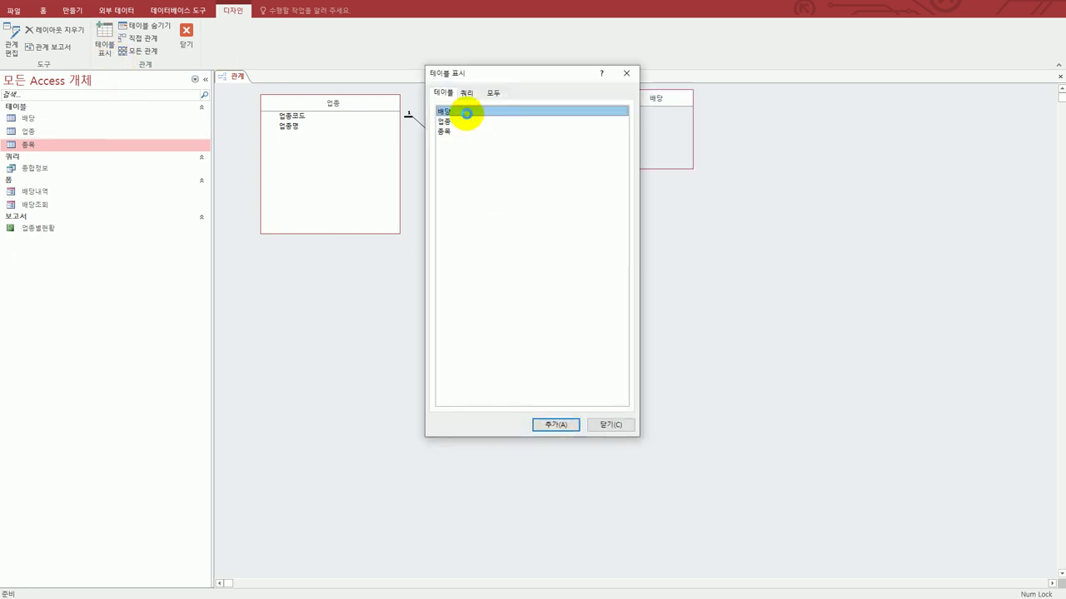
left_click(626, 72)
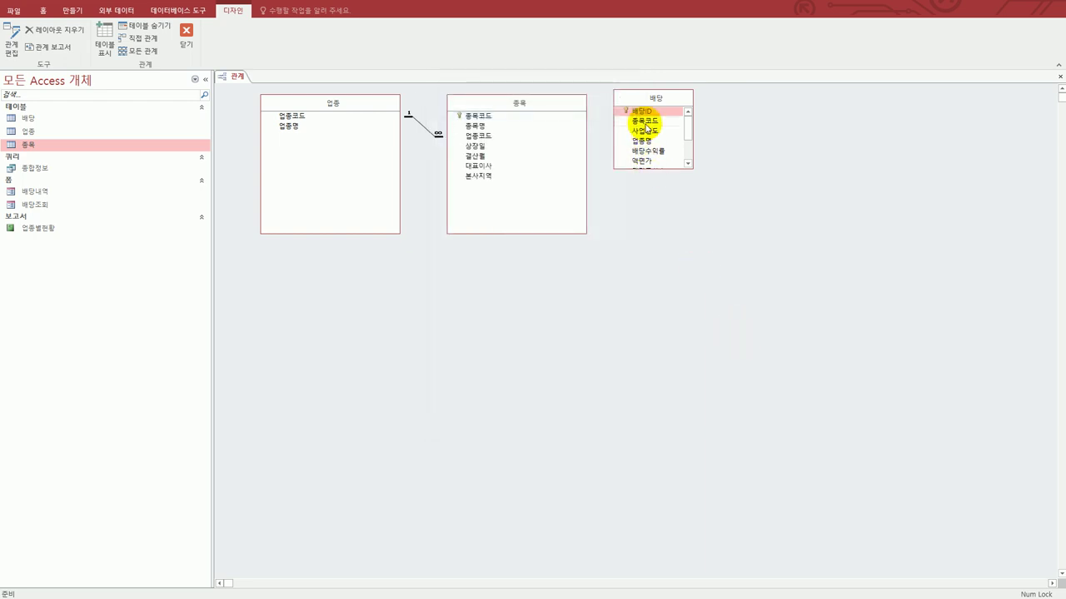
left_click_drag(671, 100, 710, 105)
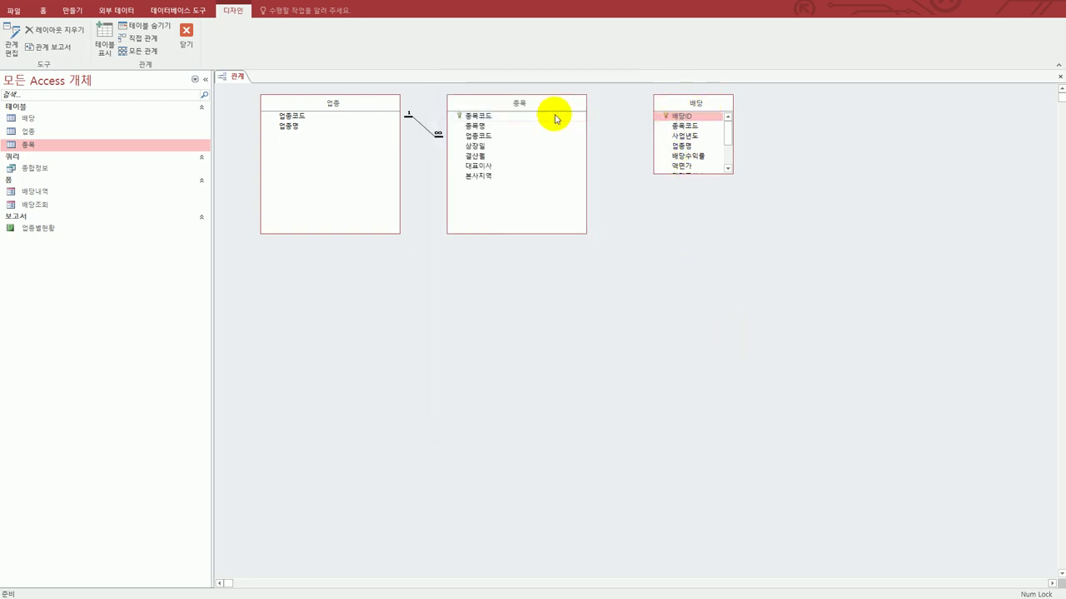
Relate 종목코드 in the 종목 table to 종목코드 in the 배당 table, enforcing referential integrity and cascading updates of related fields.
left_click(516, 118)
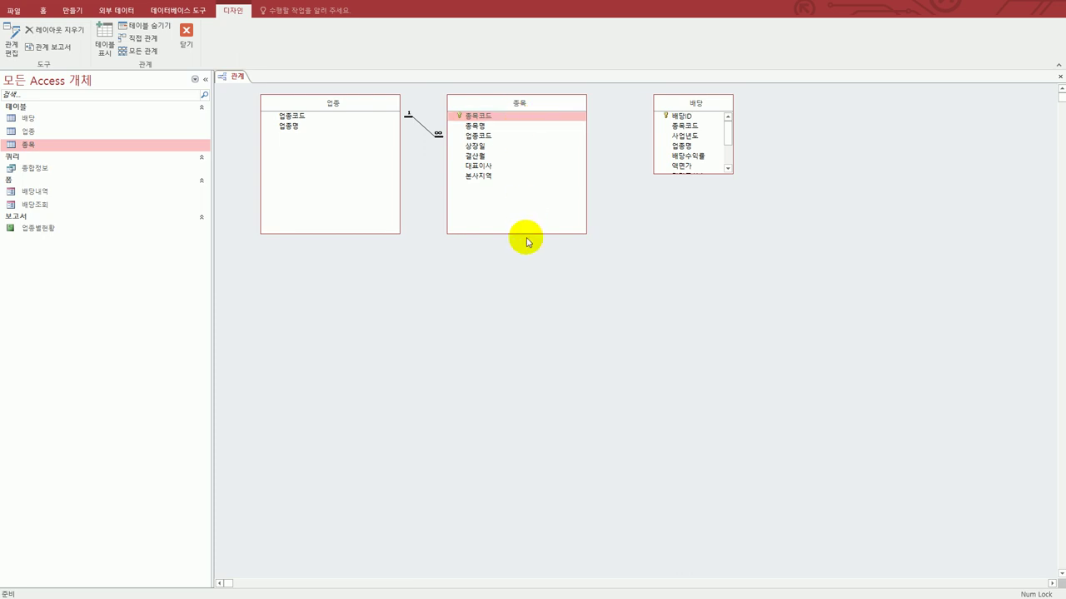
left_click(487, 115)
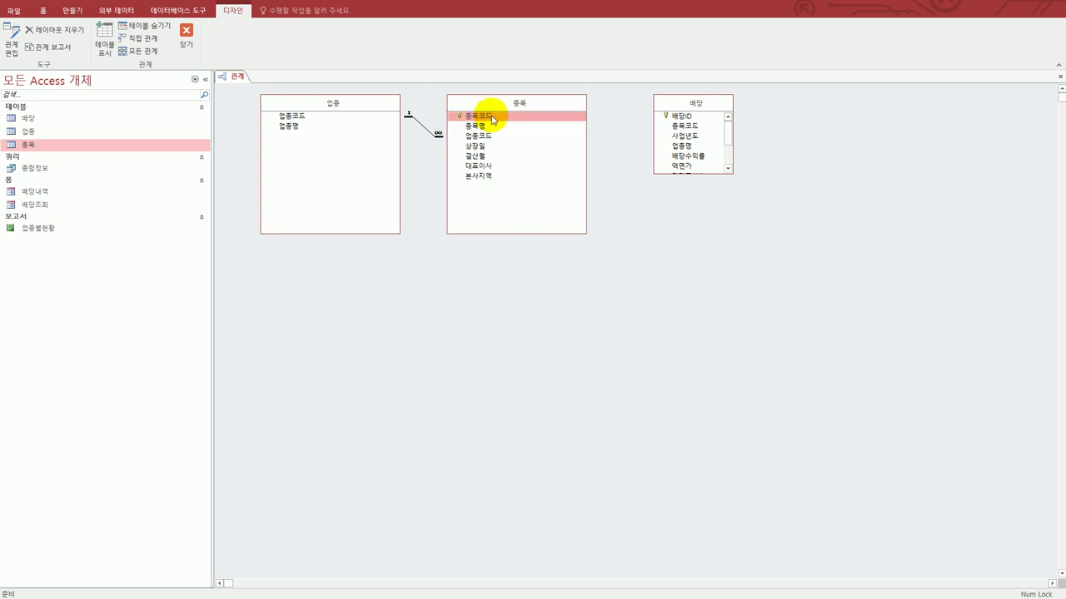
left_click_drag(492, 119, 682, 133)
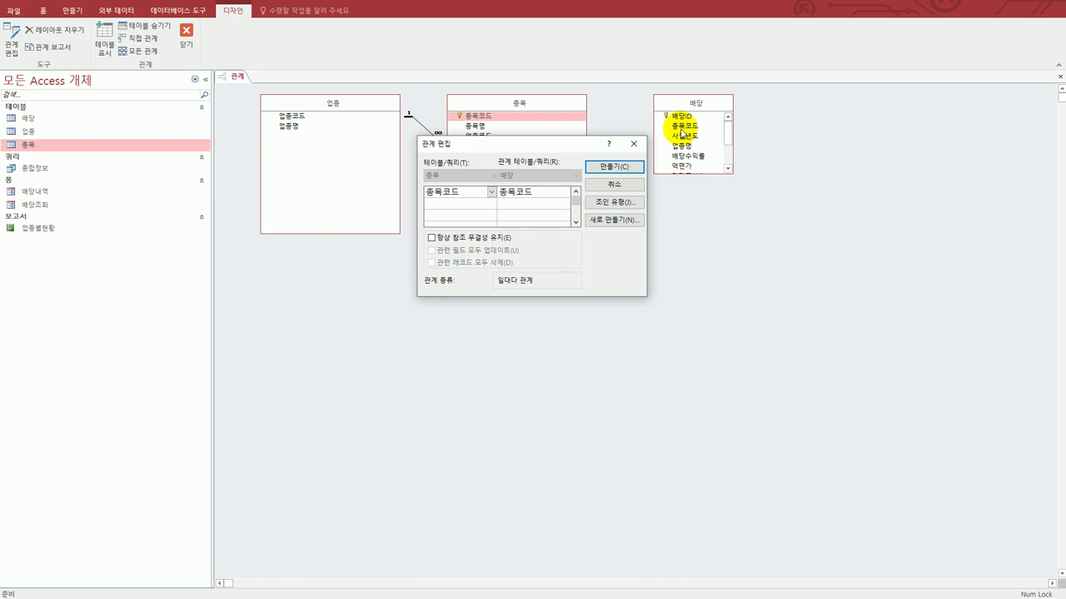
left_click(432, 239)
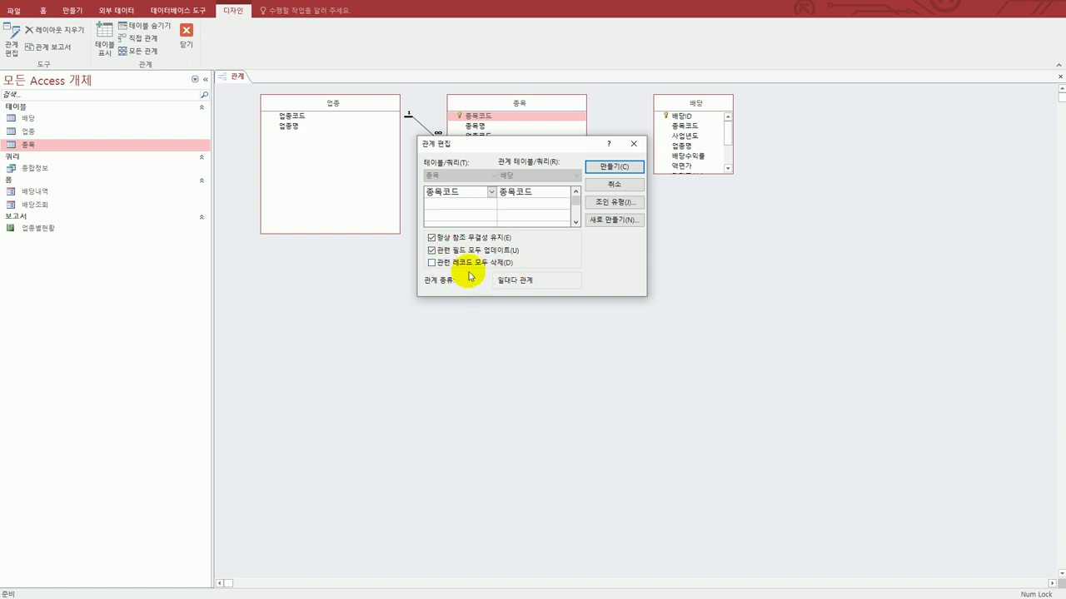
left_click(613, 170)
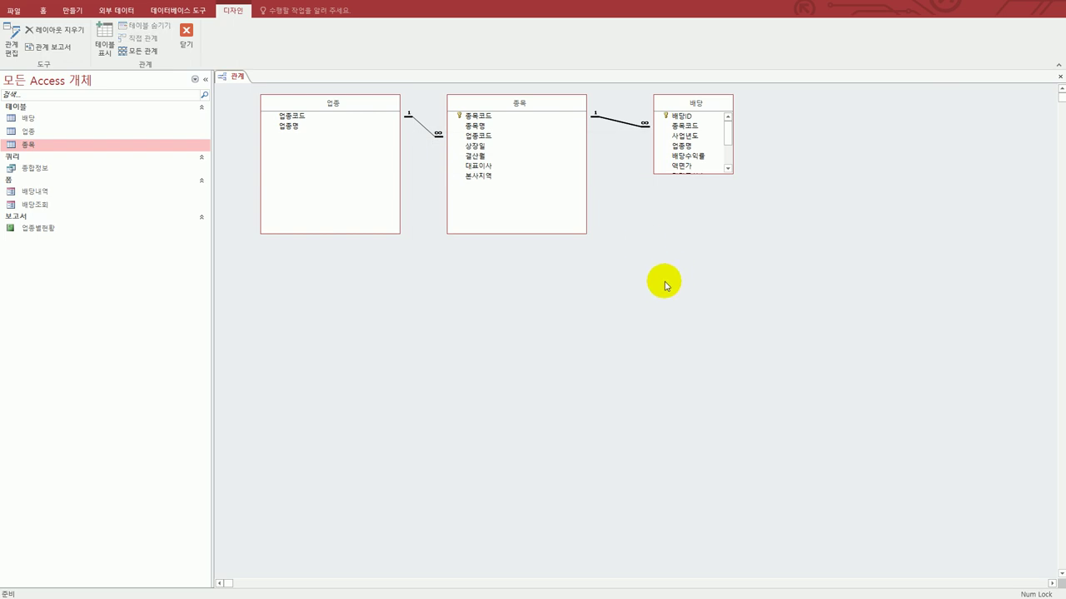
Close the relationships diagram and save its changes.
left_click(186, 34)
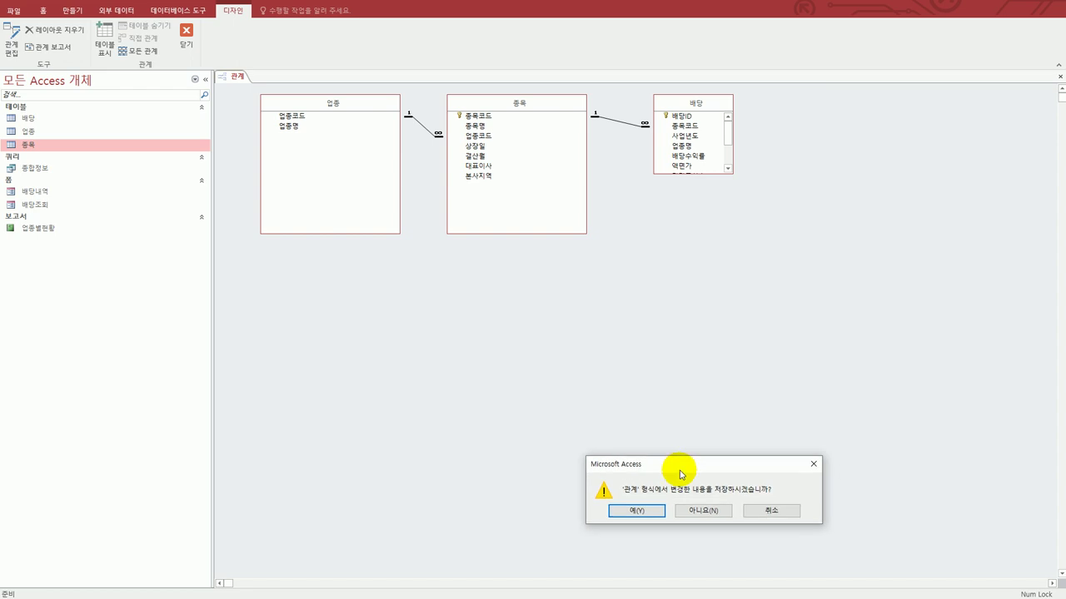
left_click_drag(682, 480, 644, 411)
left_click(612, 459)
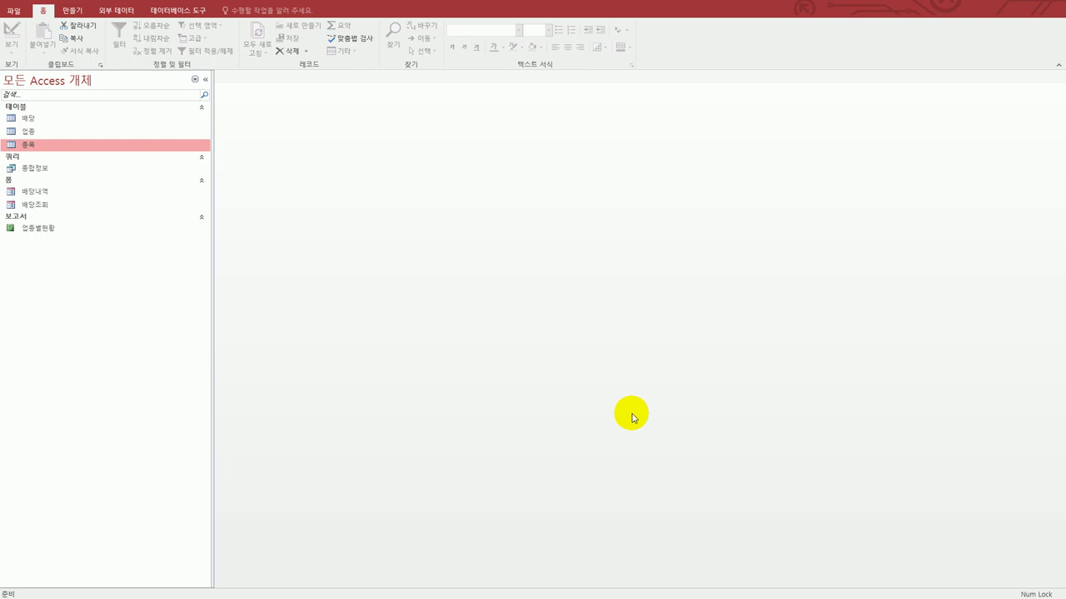
Open the 배당조회 form in design view.
left_click(55, 210)
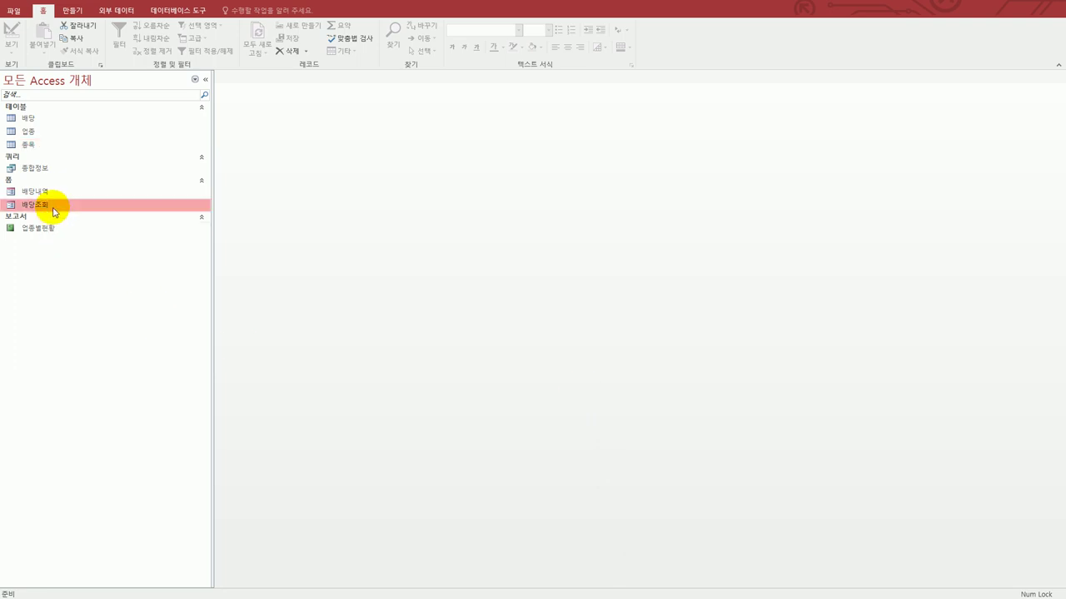
right_click(55, 211)
left_click(88, 240)
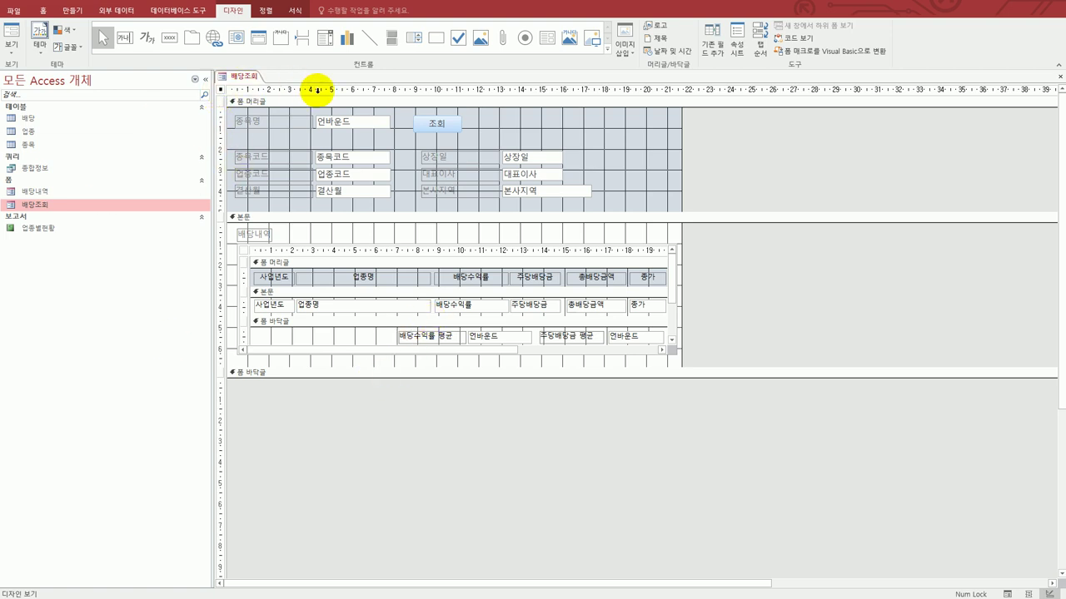
Set the 배당조회 form's dividing lines (구분 선) and record selectors (레코드 선택기) to 아니요.
double_click(221, 89)
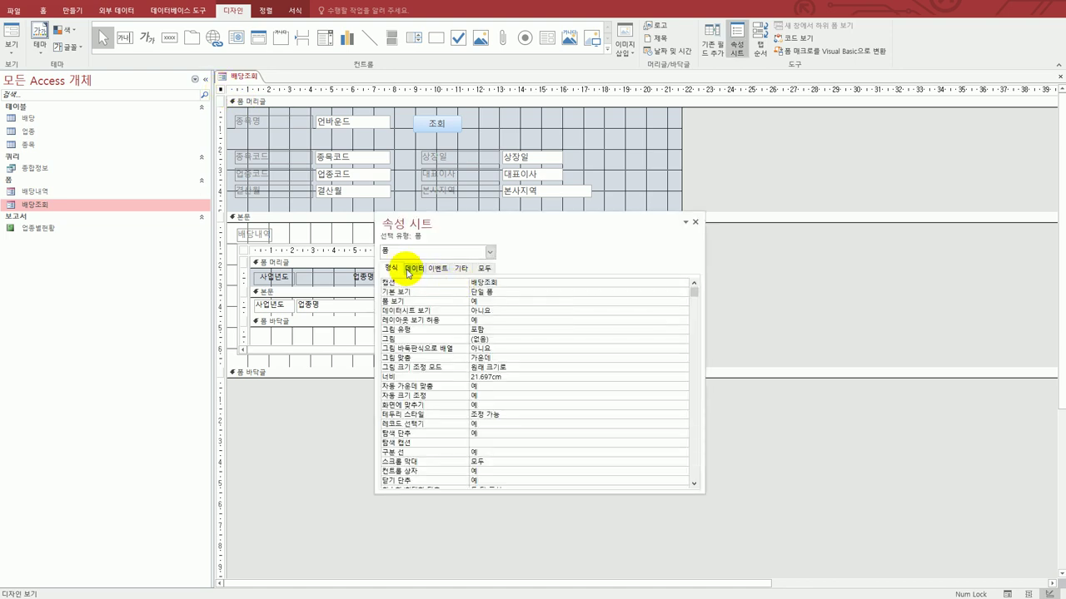
double_click(489, 453)
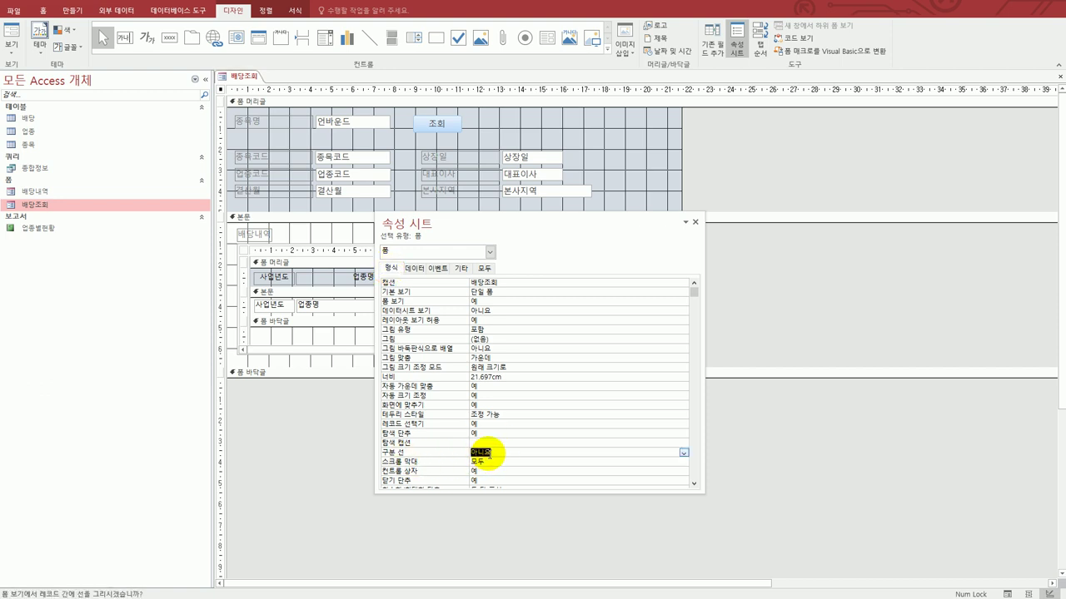
left_click(489, 424)
double_click(490, 425)
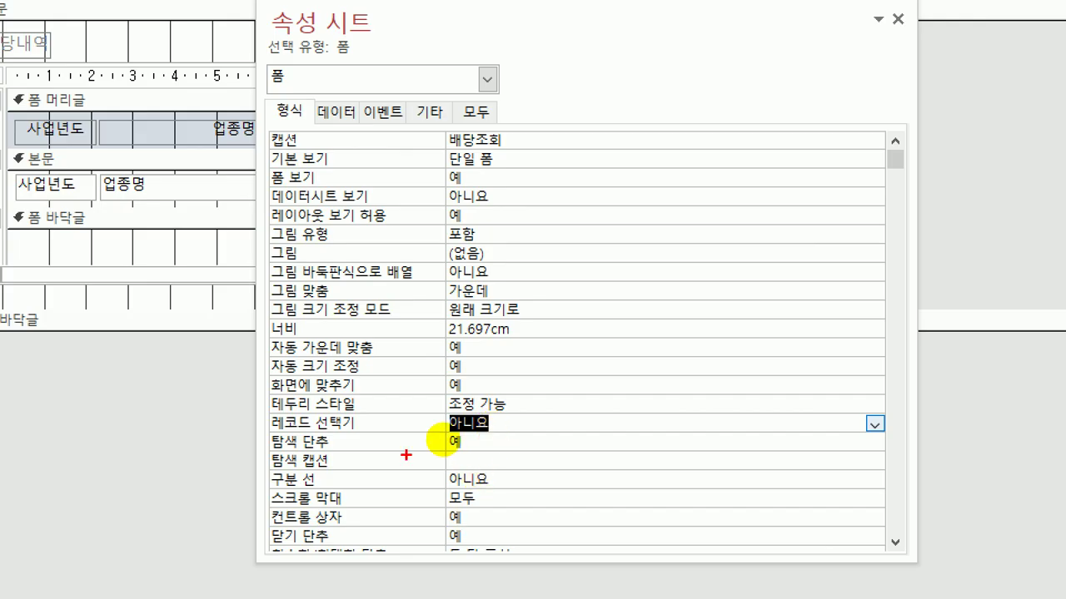
left_click_drag(455, 493, 505, 490)
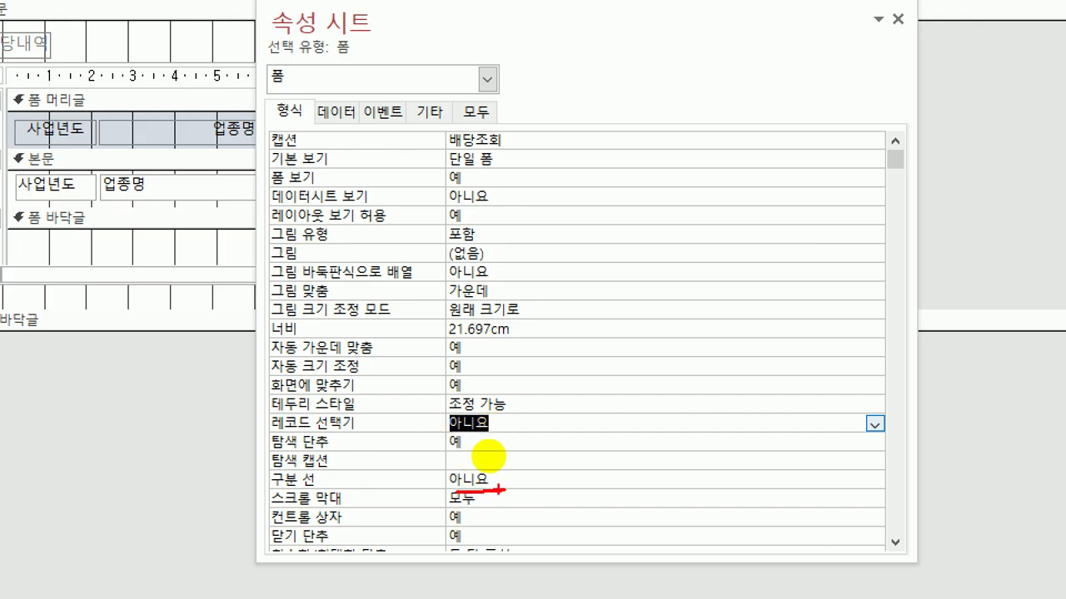
left_click_drag(432, 434, 520, 433)
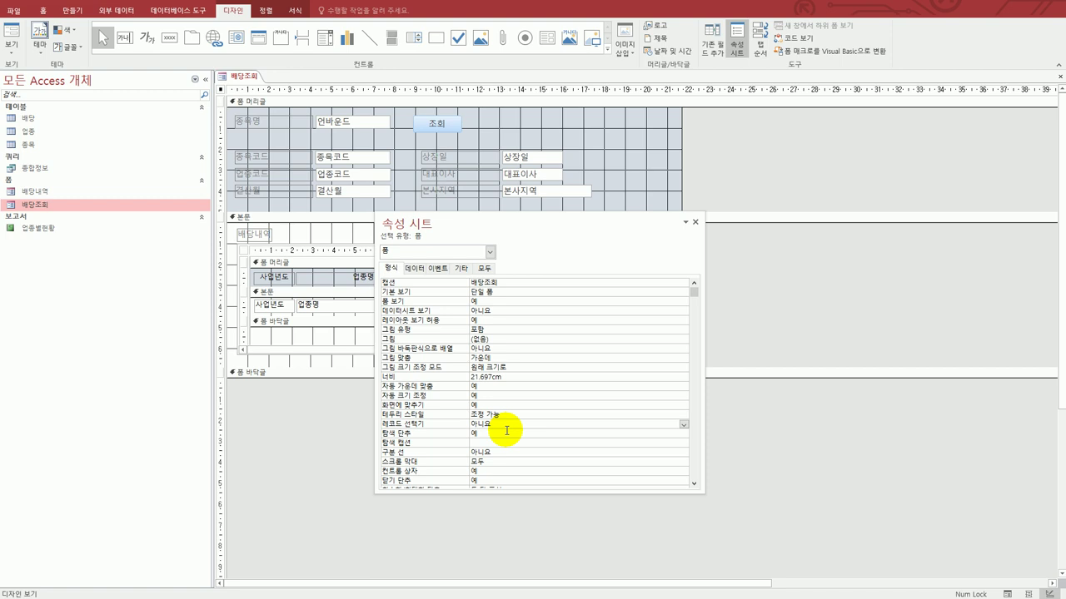
Set the form's modal property (모달) to 예.
left_click(462, 268)
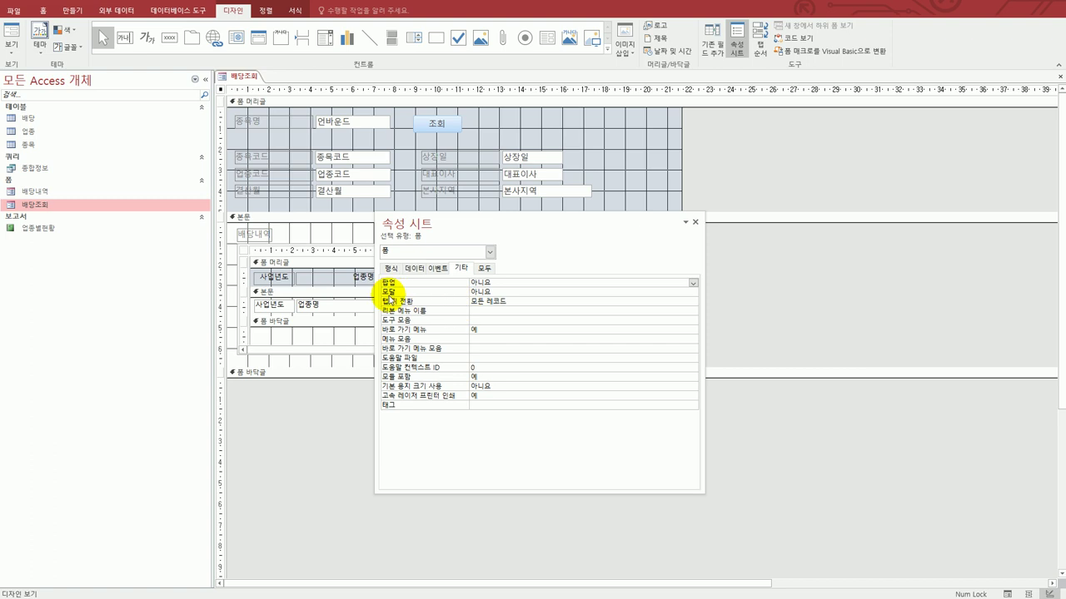
double_click(495, 292)
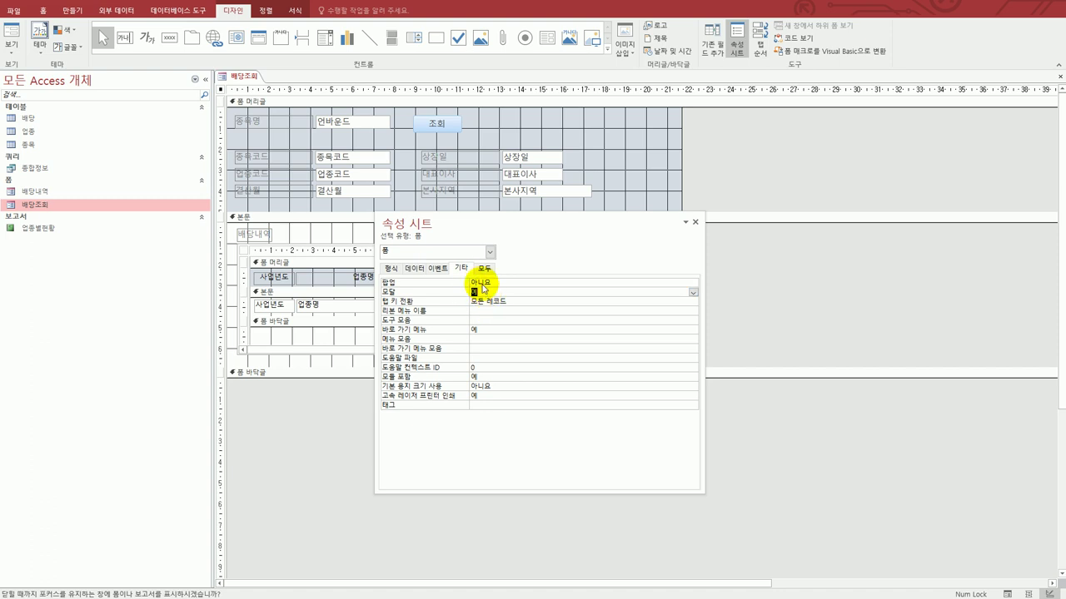
Set the background colour (배경색) of the form header section to Access 테마 2.
left_click(446, 103)
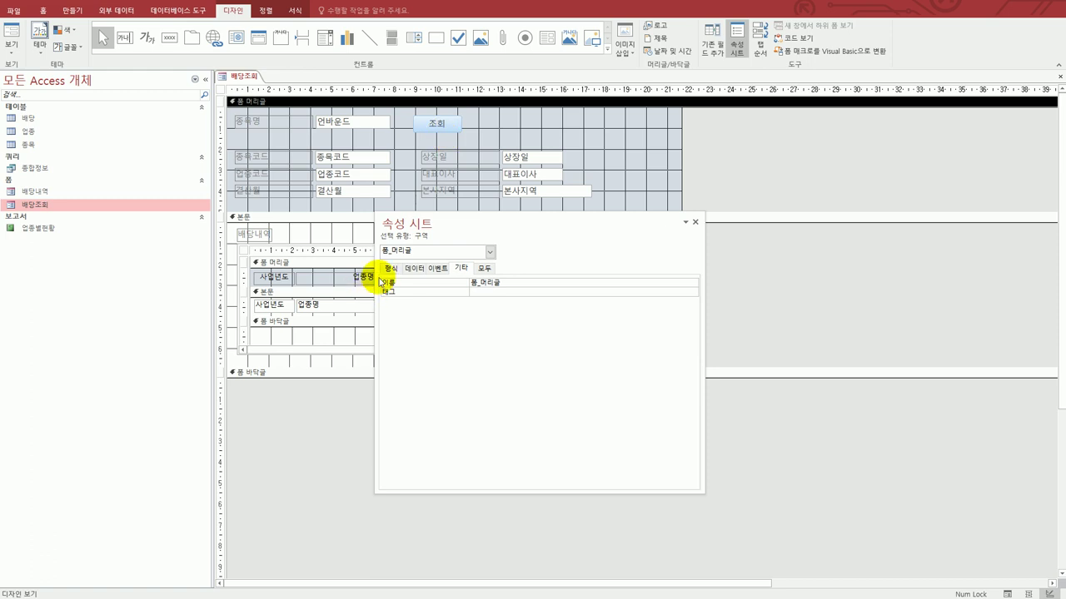
left_click(388, 271)
left_click(530, 301)
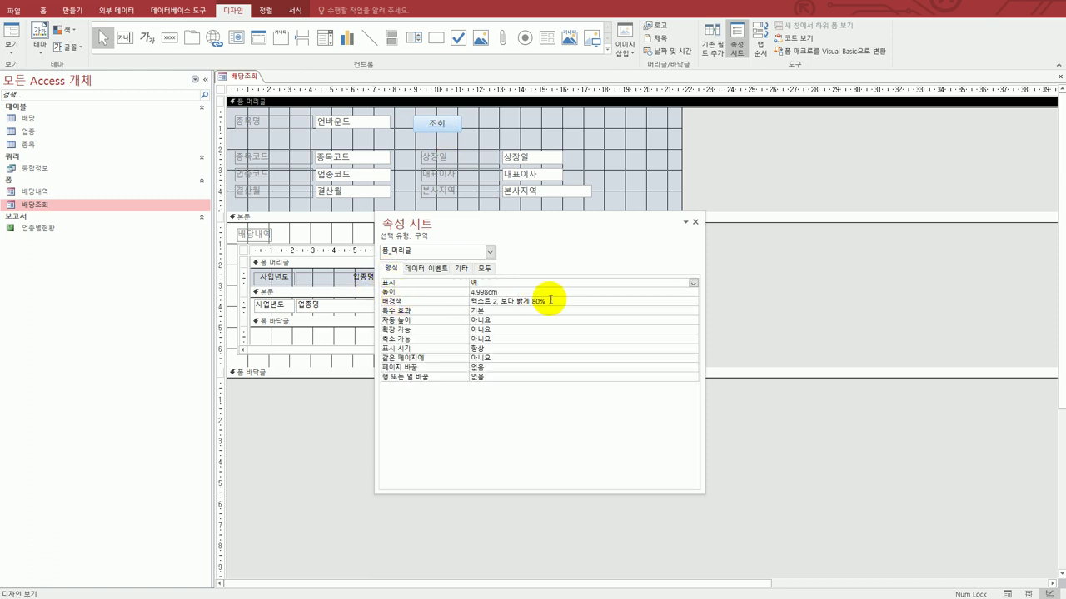
left_click(683, 302)
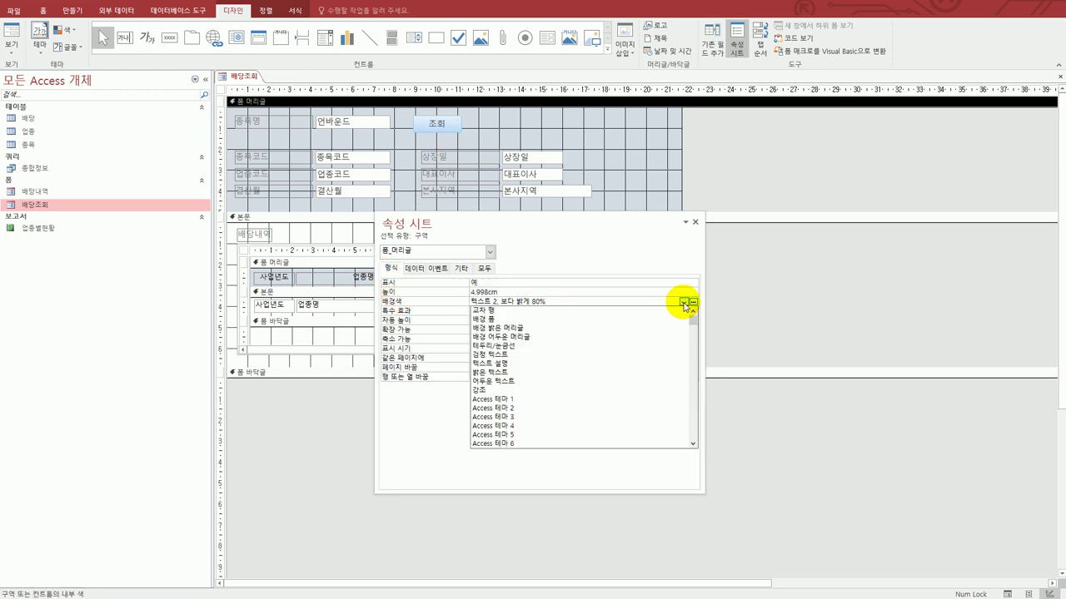
left_click(599, 411)
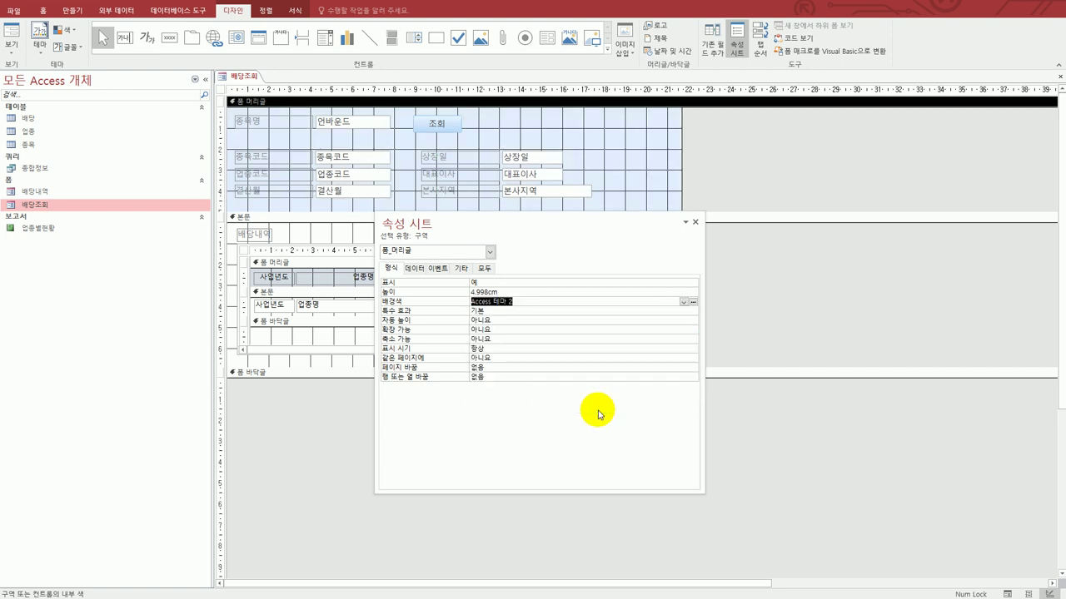
Size the 상장일, 대표이사 and 본사지역 text boxes in the form header to the widest of them.
left_click(525, 161)
left_click(530, 176)
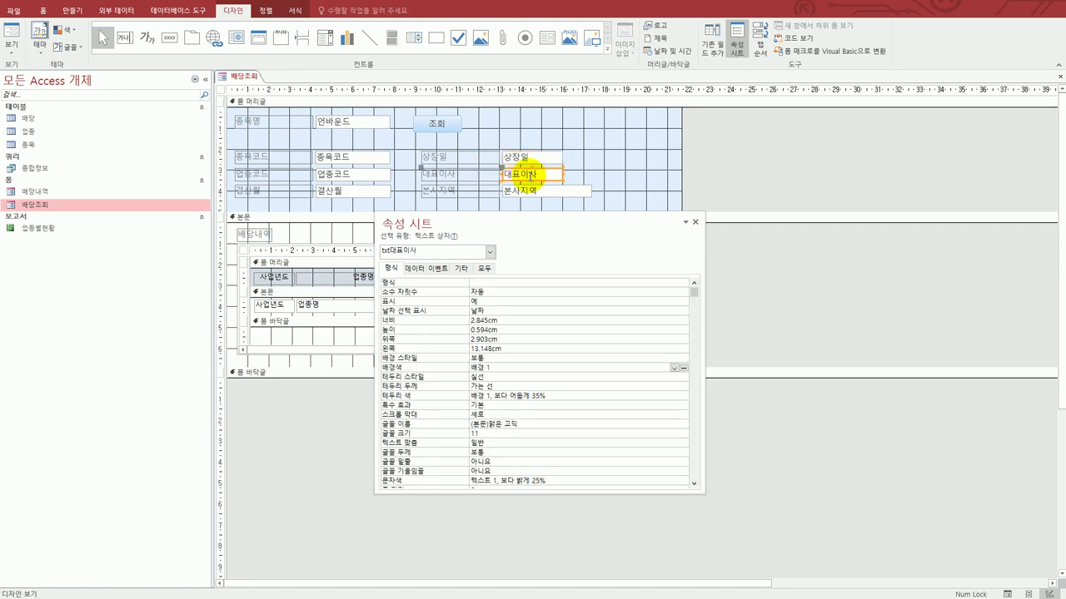
left_click(533, 193)
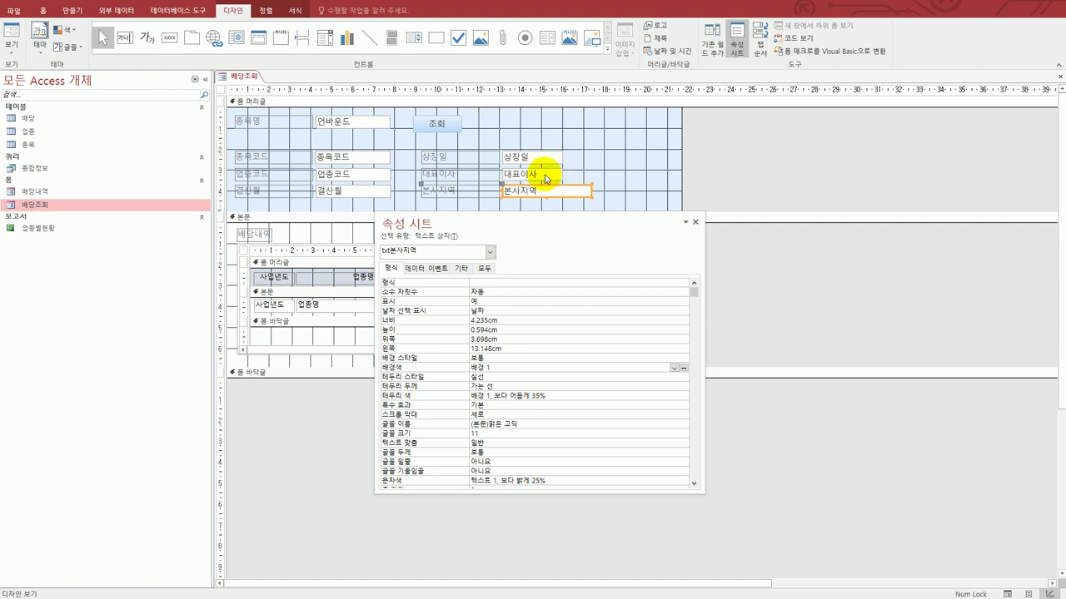
left_click(545, 177, "shift")
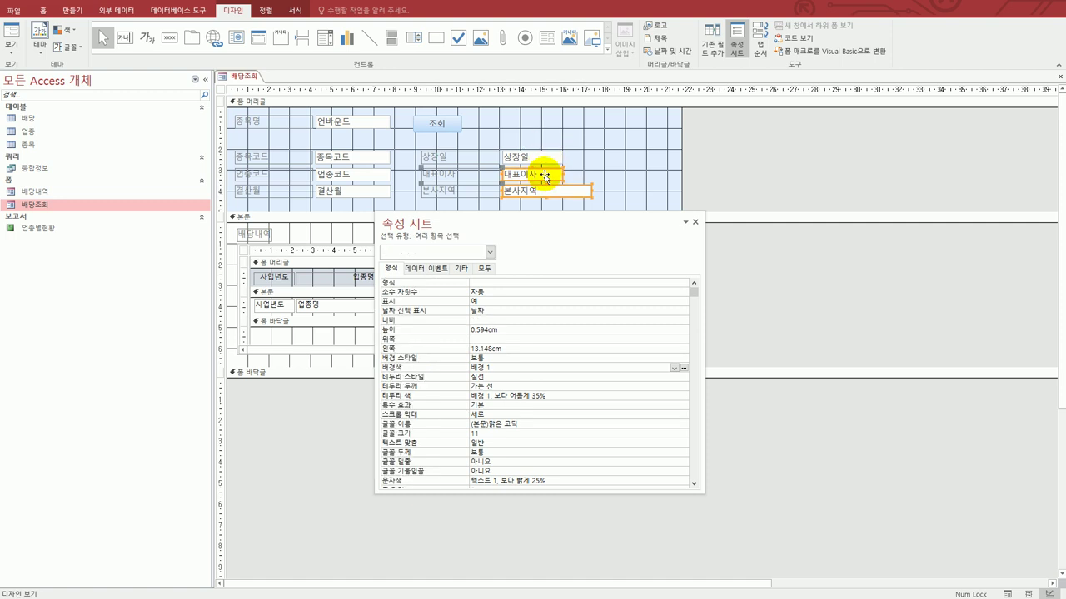
left_click(545, 154, "shift")
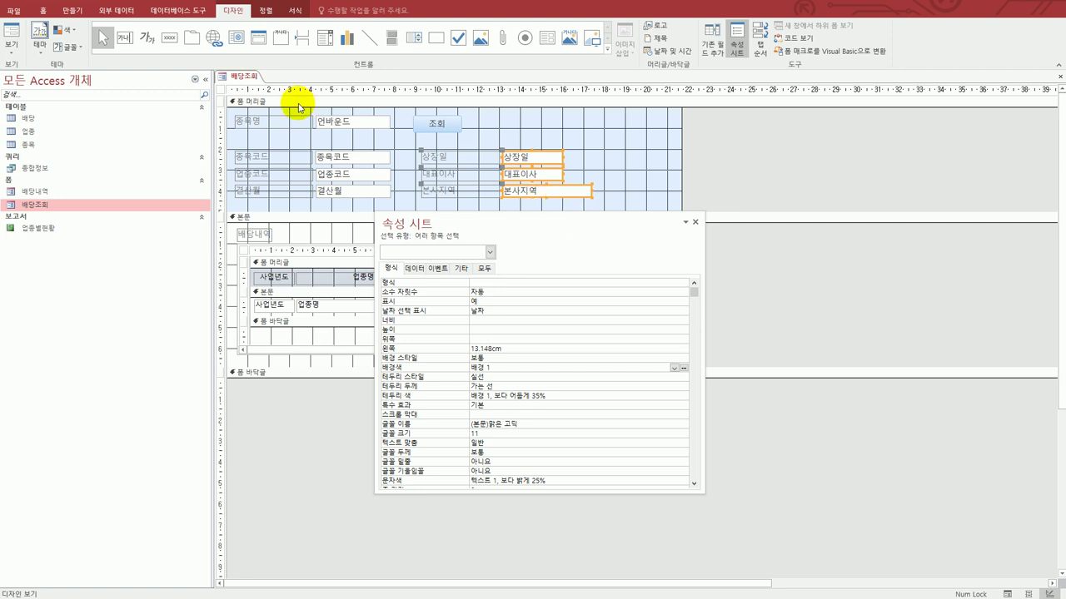
left_click(263, 12)
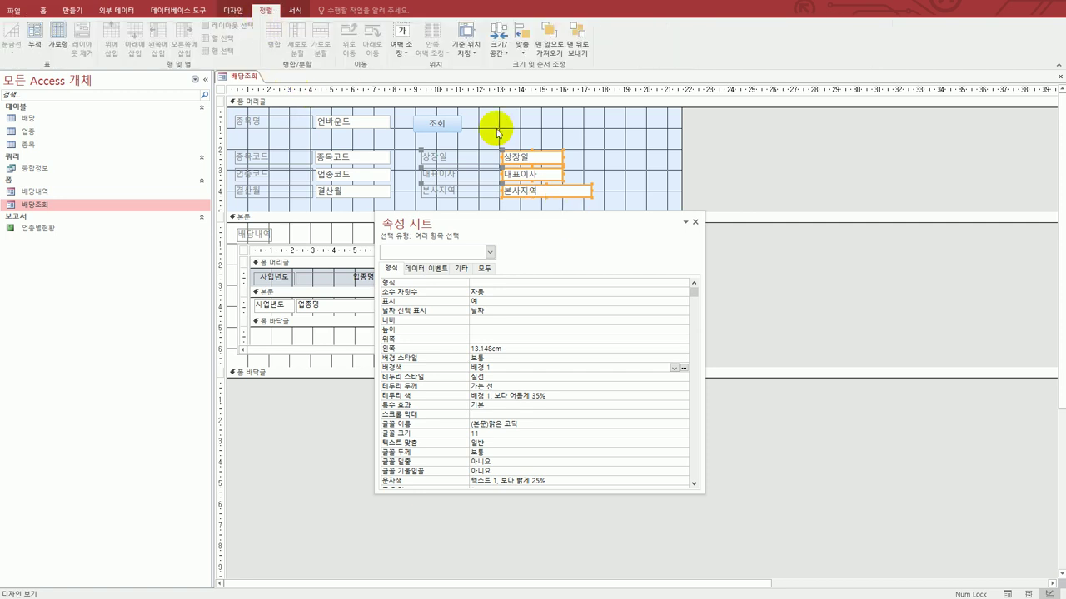
left_click(496, 50)
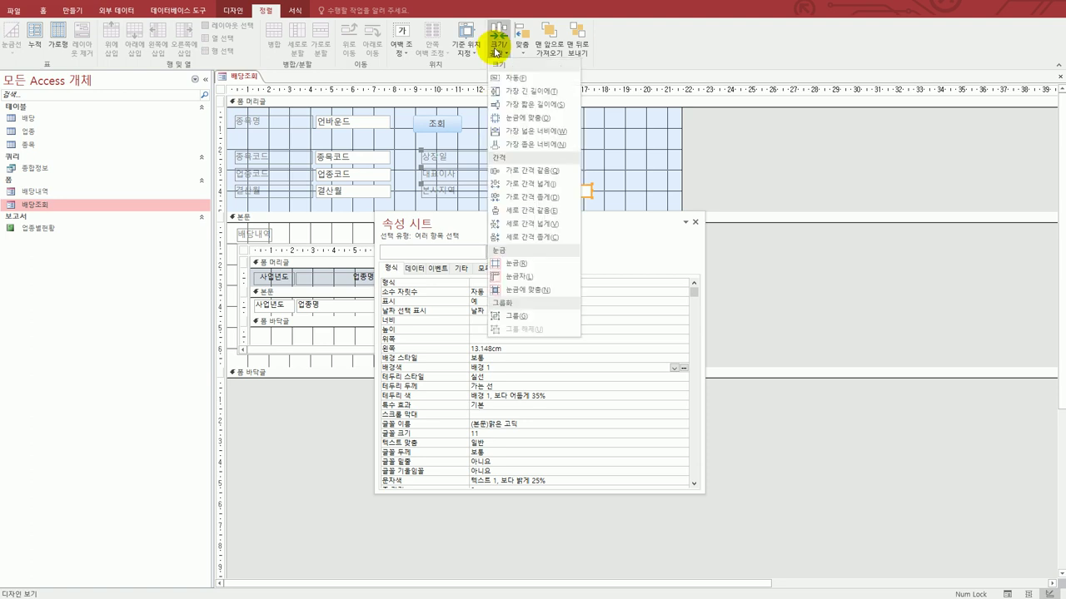
left_click(554, 135)
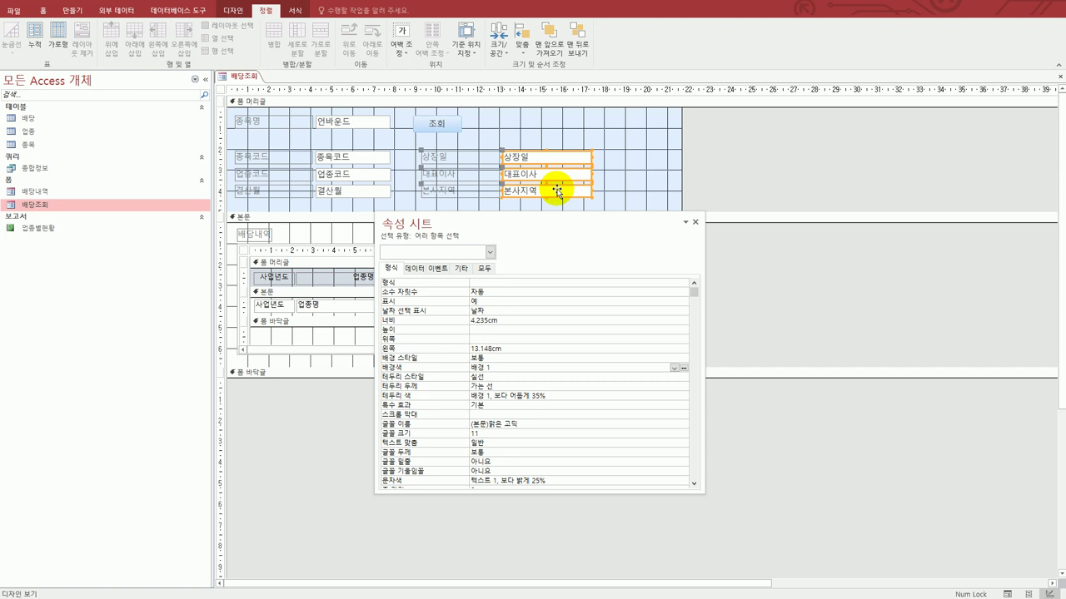
Set the control source (컨트롤 원본) of txt배당수익률평균 in the subform footer to =Avg([배당수익률]).
left_click_drag(571, 231, 858, 306)
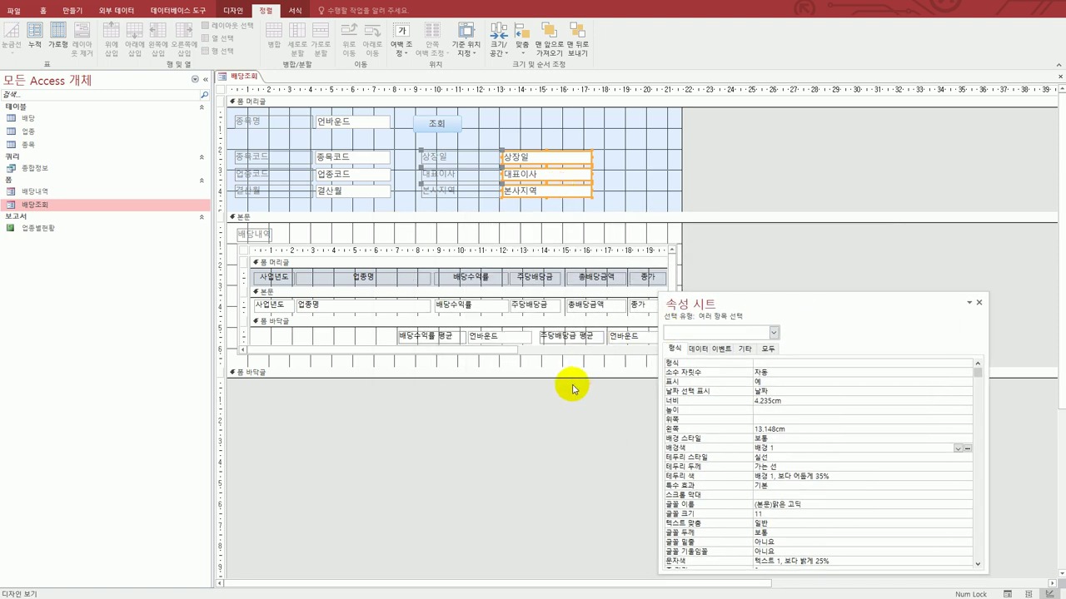
left_click_drag(773, 305, 810, 283)
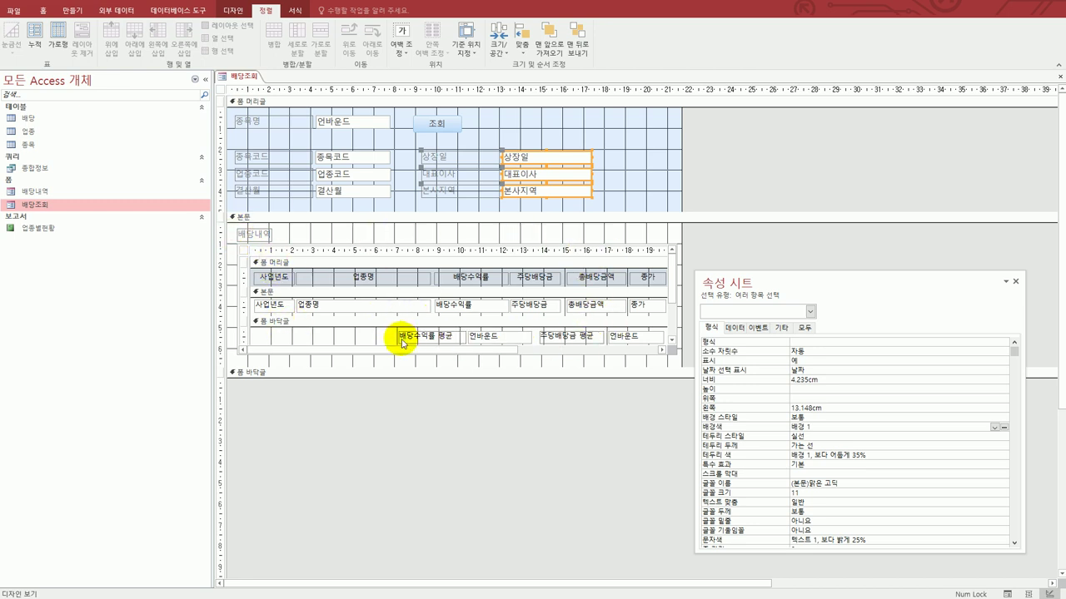
left_click(481, 345)
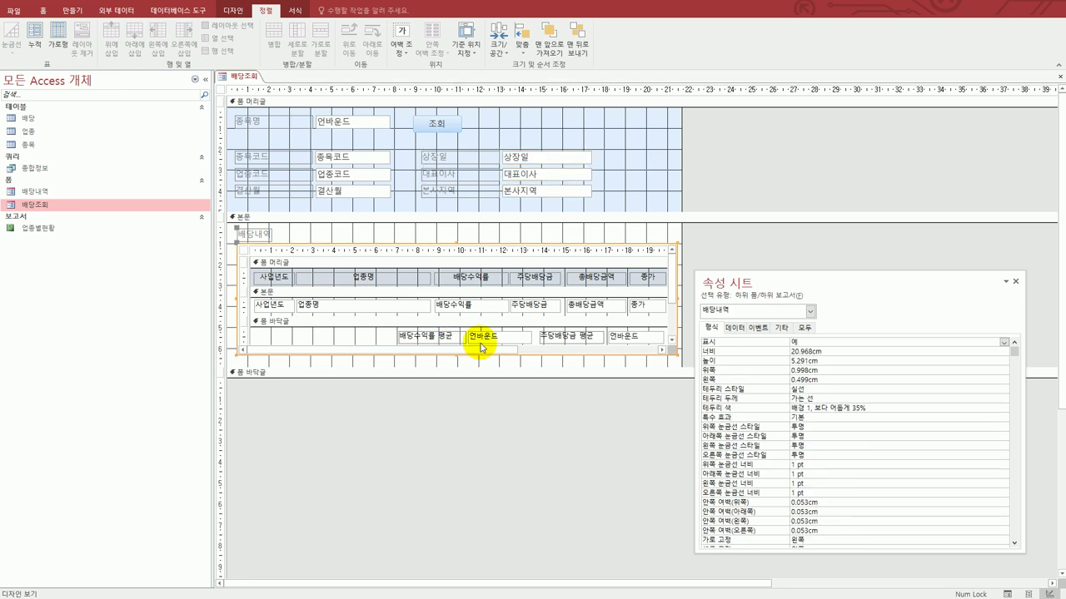
left_click(482, 335)
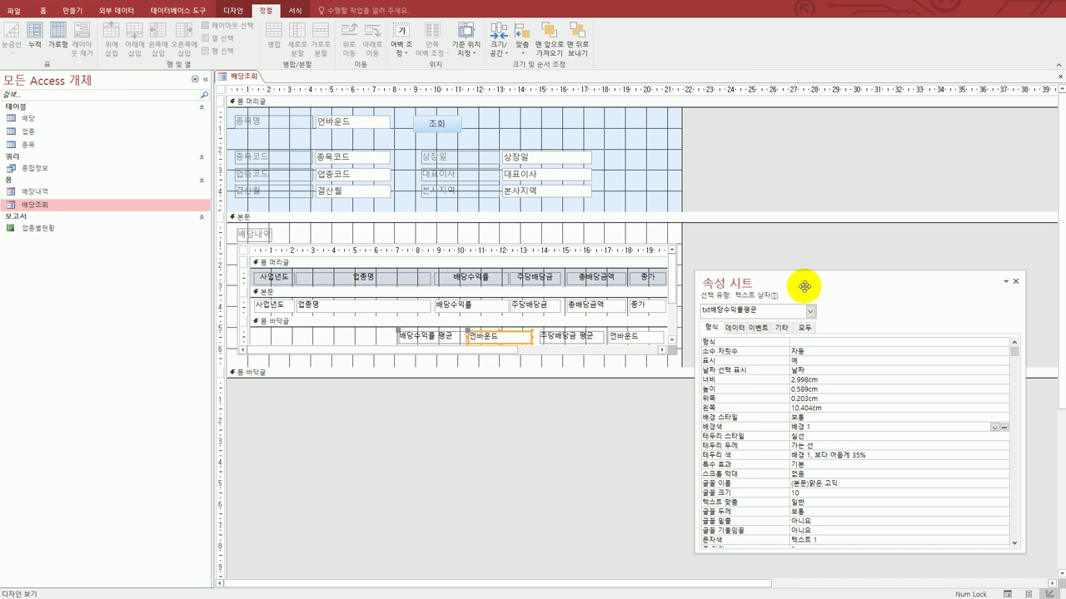
left_click_drag(804, 287, 806, 241)
left_click(738, 282)
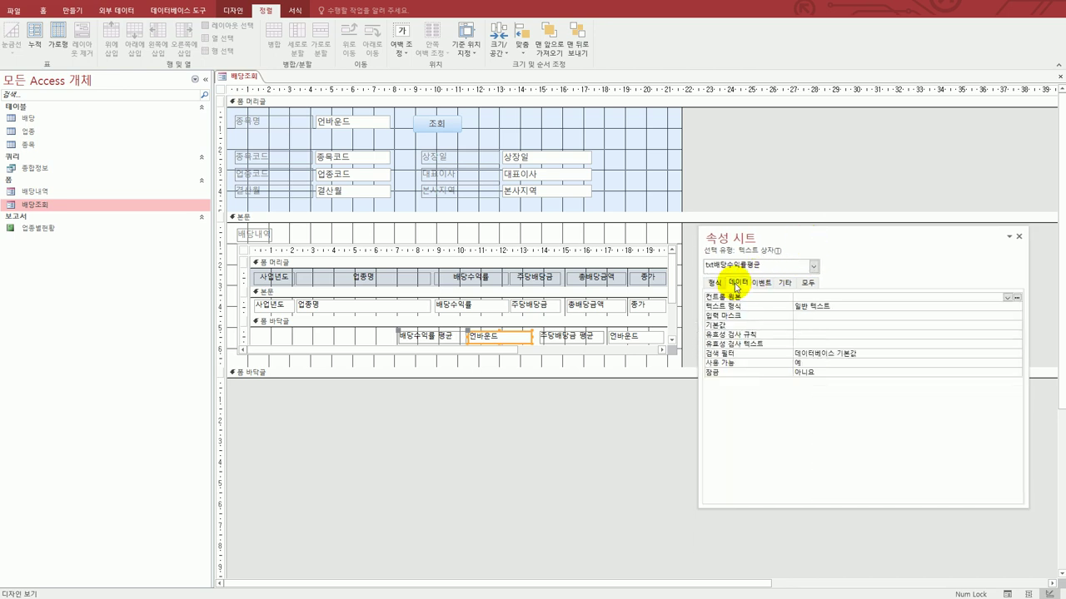
left_click(805, 298)
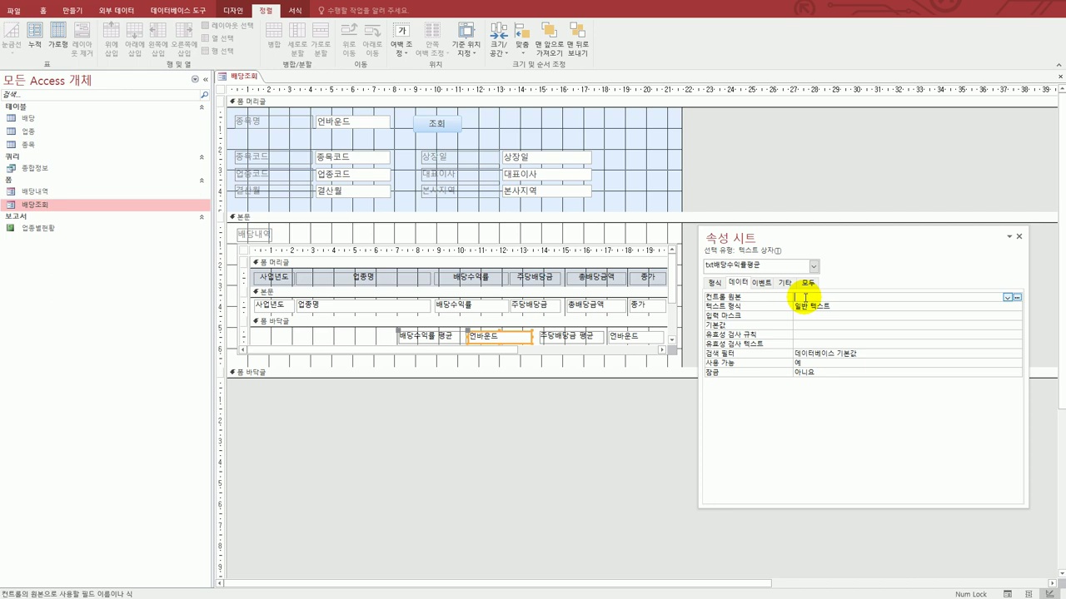
type("ㅂ")
type("avg")
type("(qo")
type("당수익")
type("률)")
key("Return")
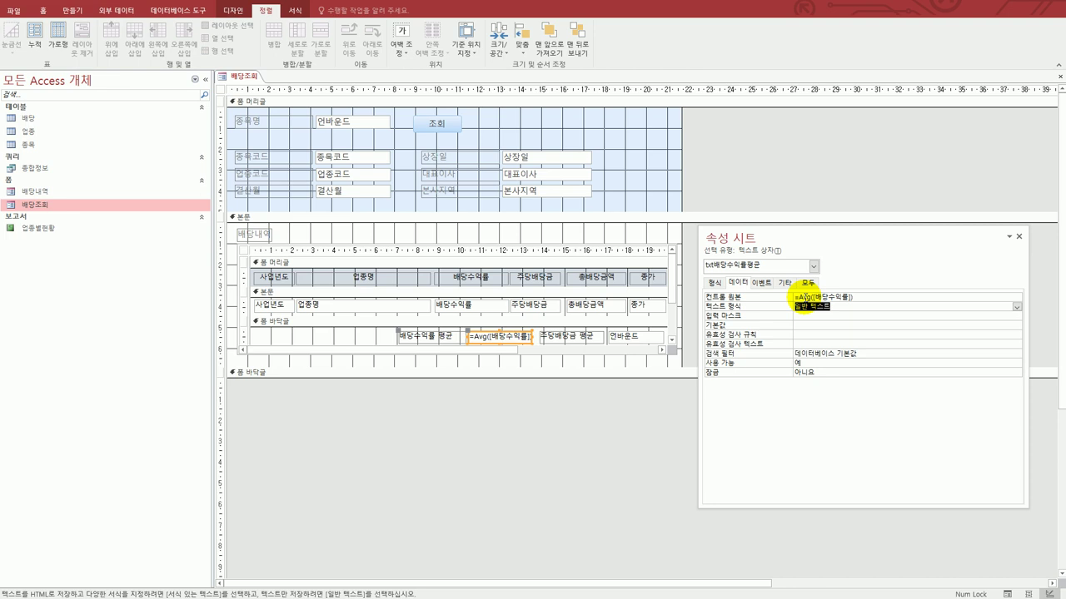
Format the txt배당수익률평균 text box as percent (백분율) with 2 decimal places (소수 자릿수).
left_click(714, 284)
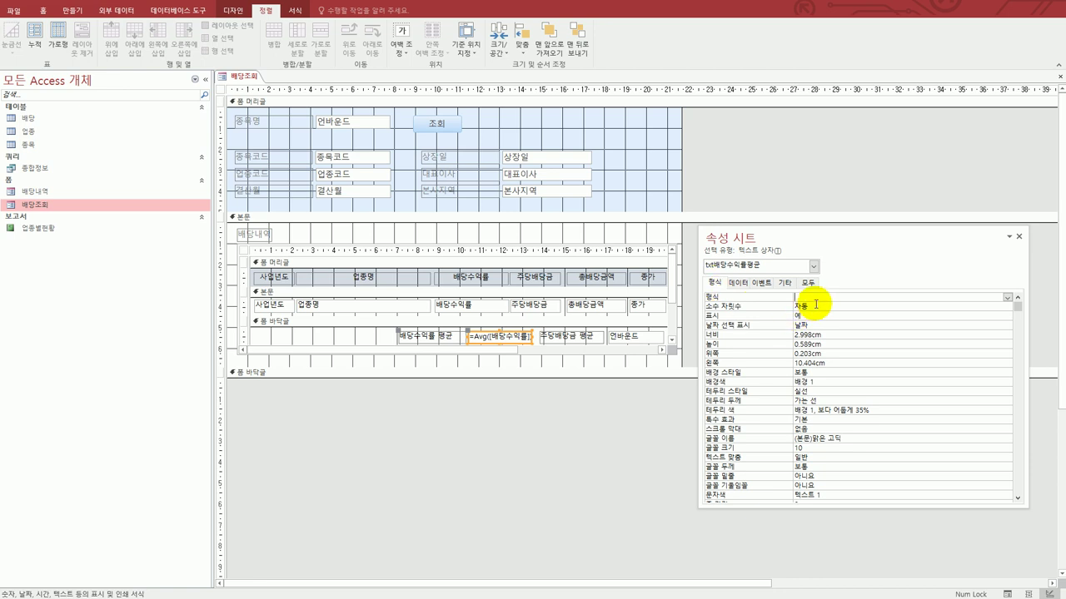
left_click(1007, 298)
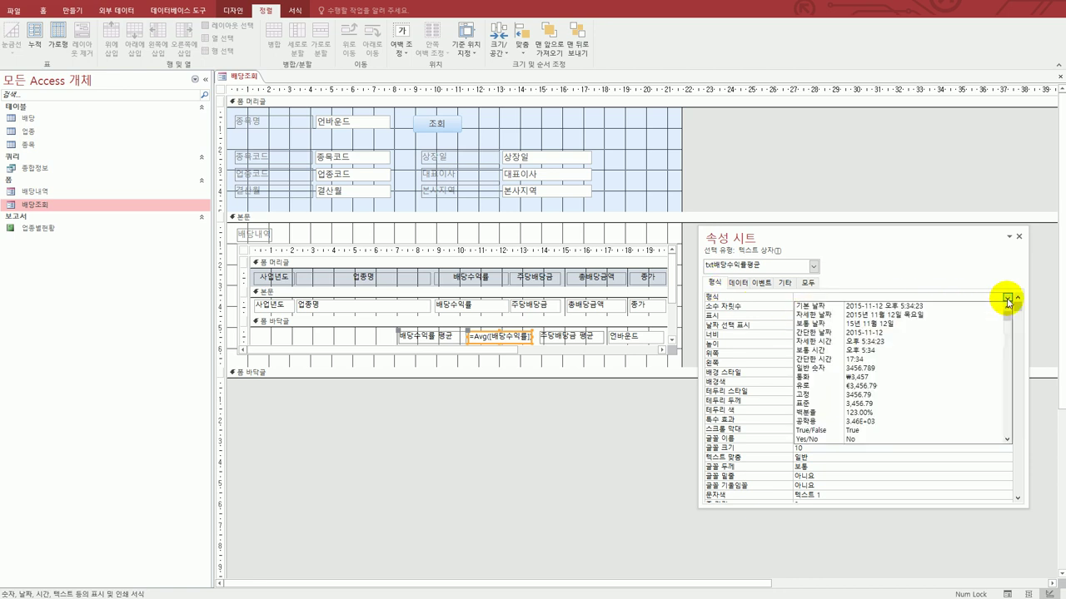
left_click(871, 411)
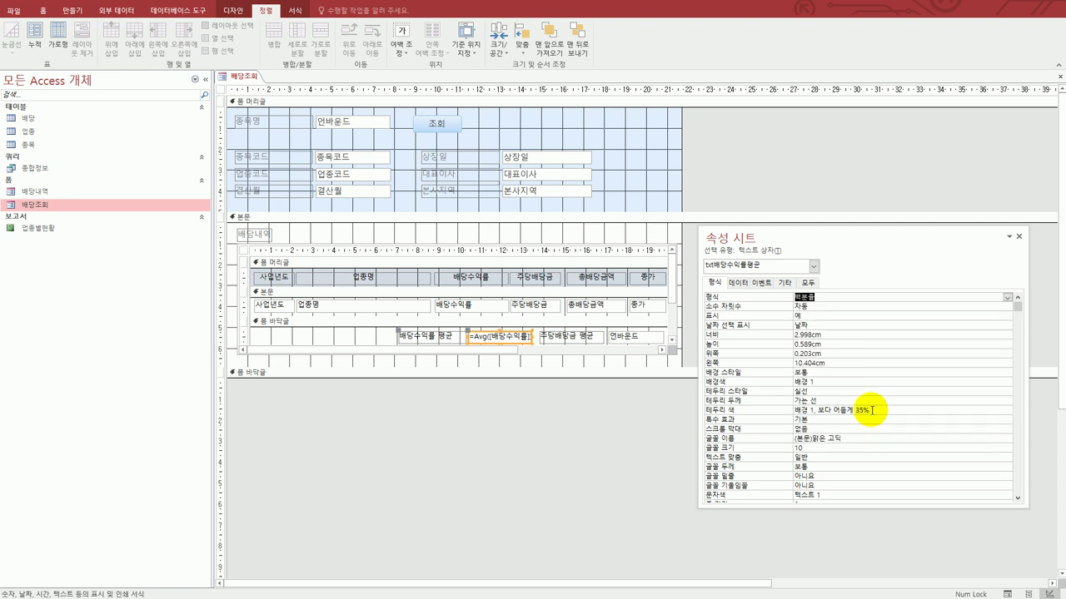
left_click(805, 306)
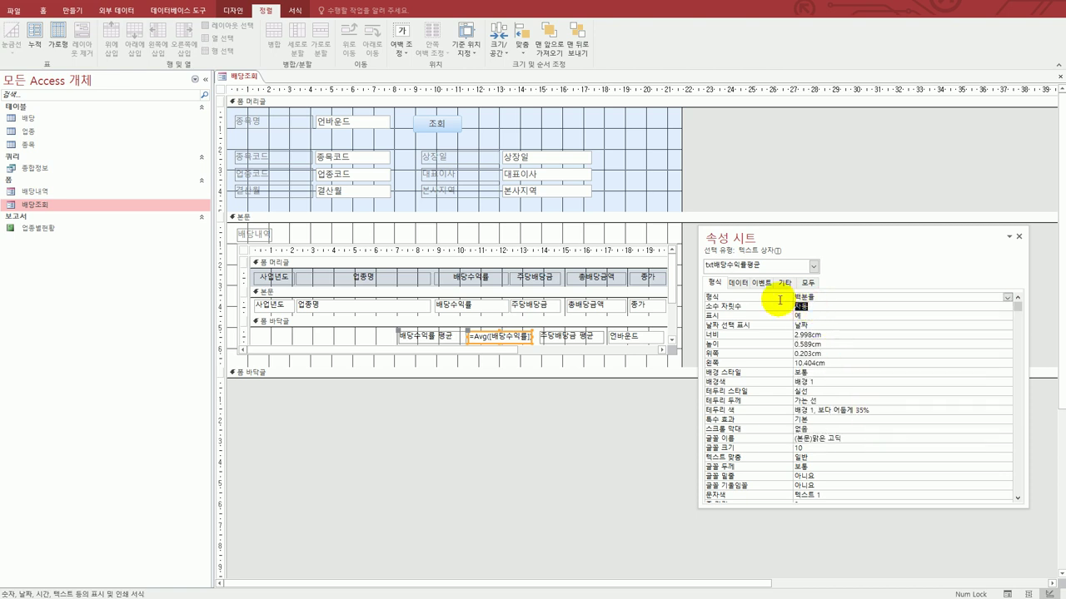
type("2")
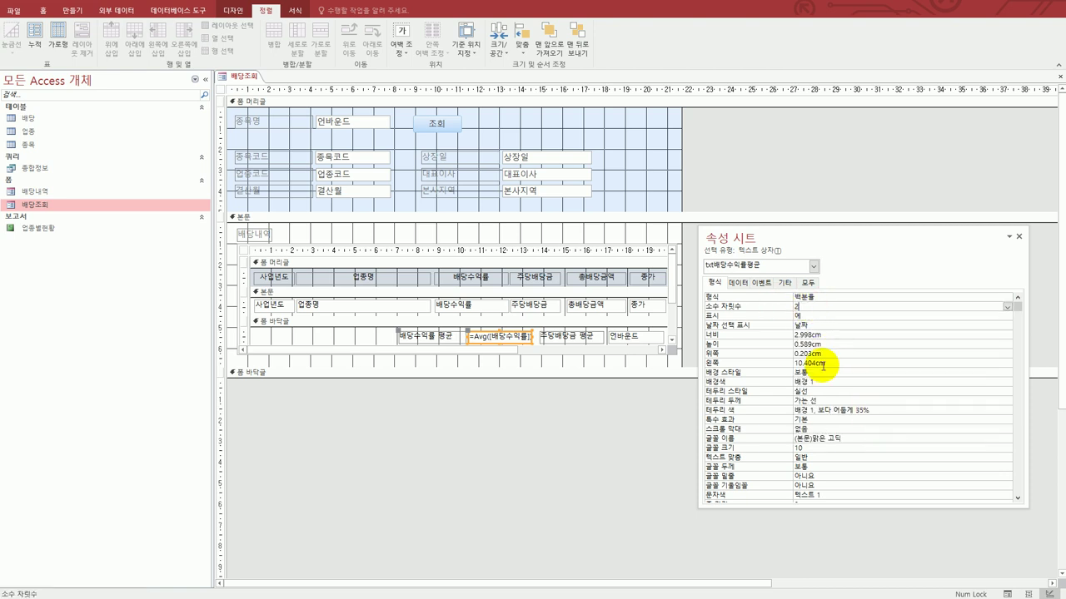
Set the control source (컨트롤 원본) of txt주당배당금평균 in the subform footer to =Avg([주당배당금]).
left_click(620, 340)
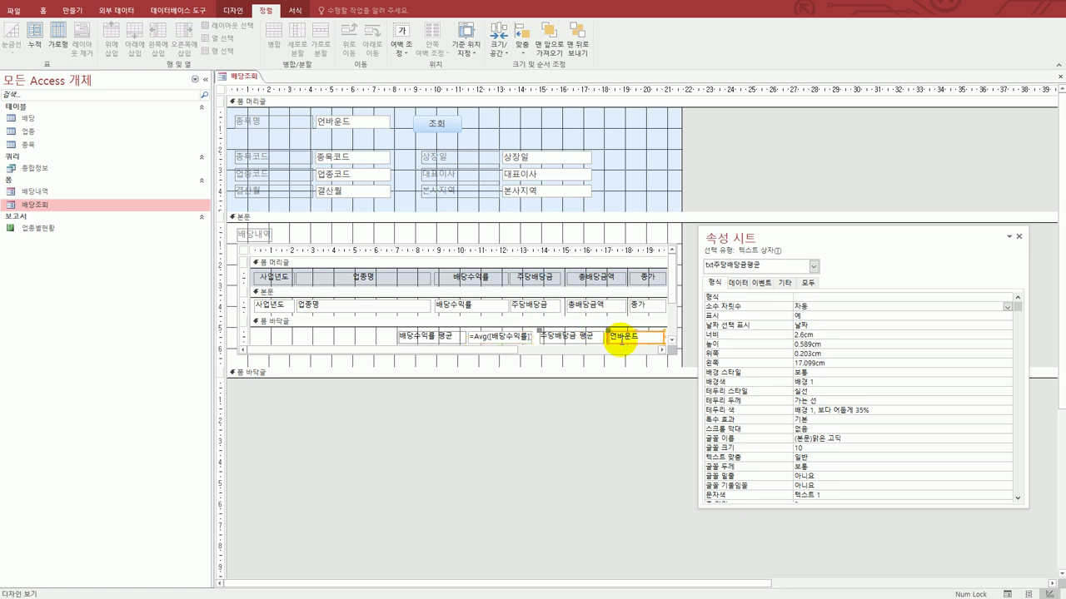
left_click(738, 283)
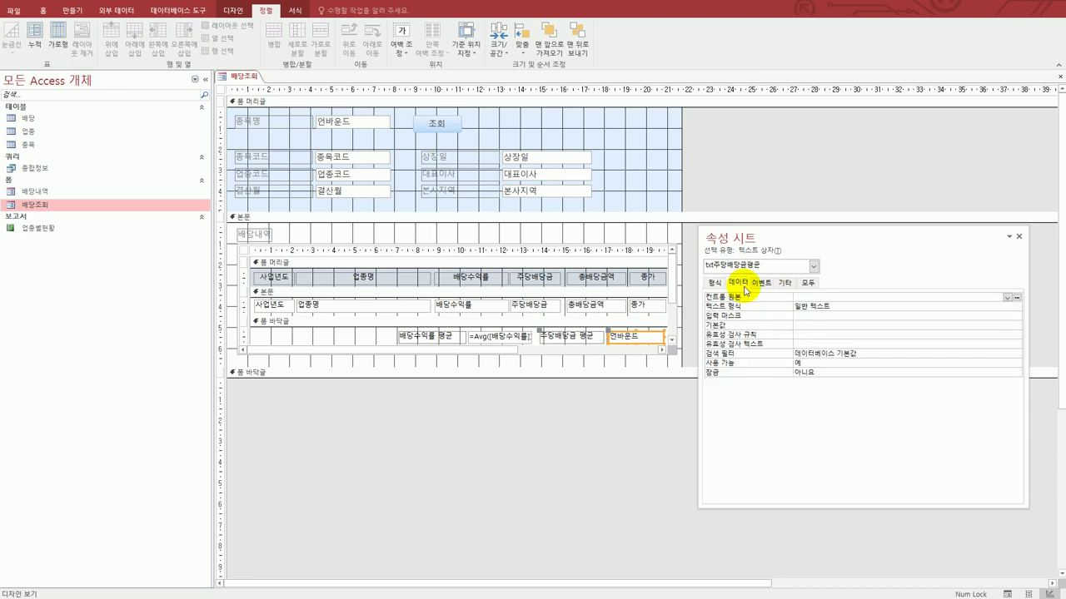
left_click(813, 297)
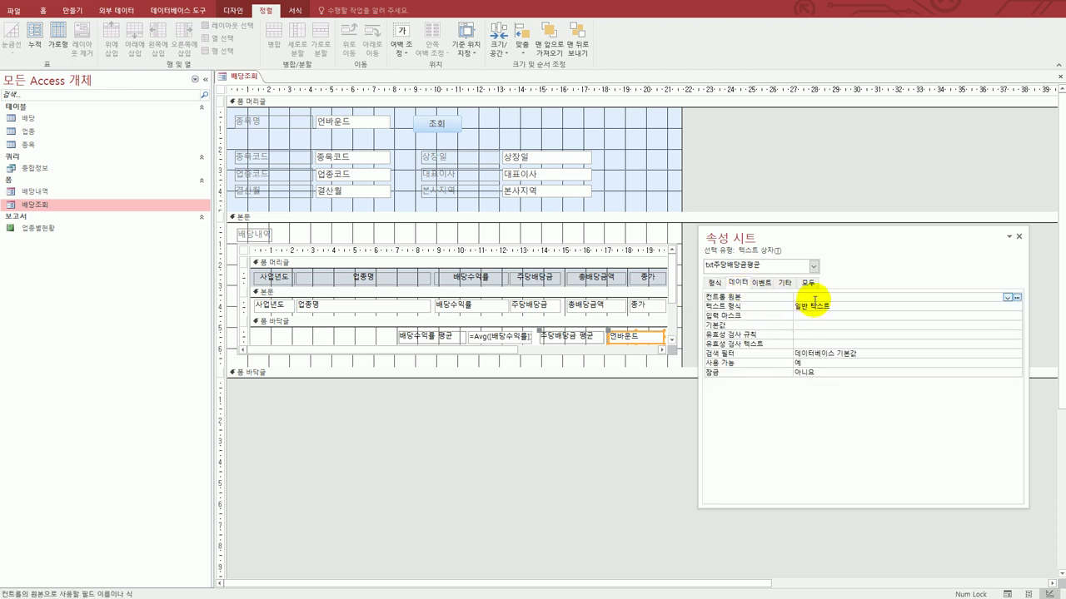
type("=ㅁ")
key("BackSpace")
key("Hangul")
type("avg")
type("(")
type("주다")
type("당배당금")
type(")")
key("Return")
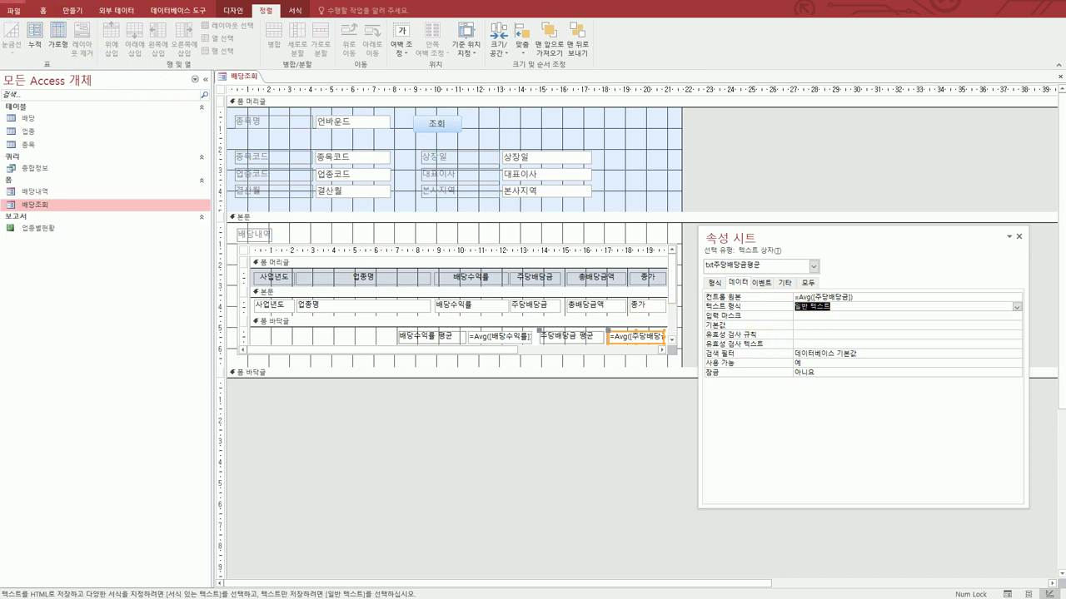
Close the 배당조회 form and open the 배당내역 form in design view.
left_click(1058, 76)
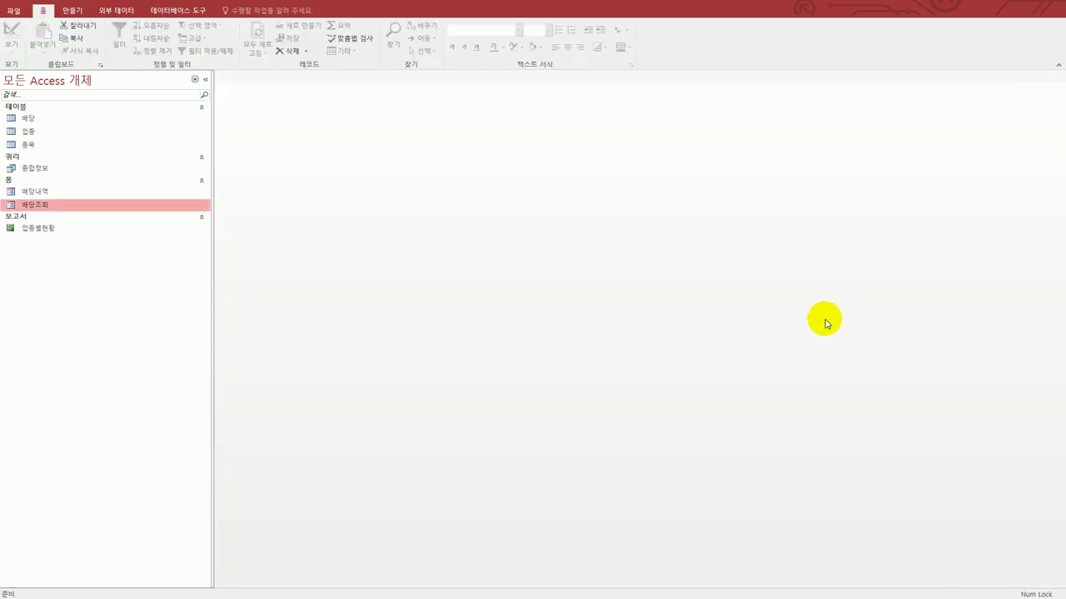
left_click(142, 195)
right_click(142, 198)
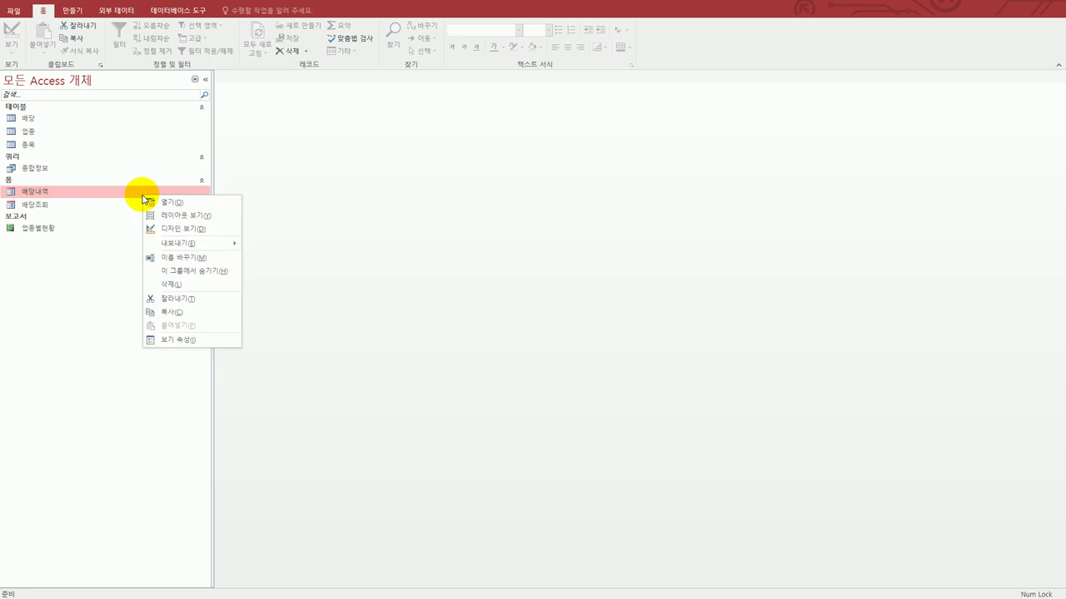
left_click(174, 227)
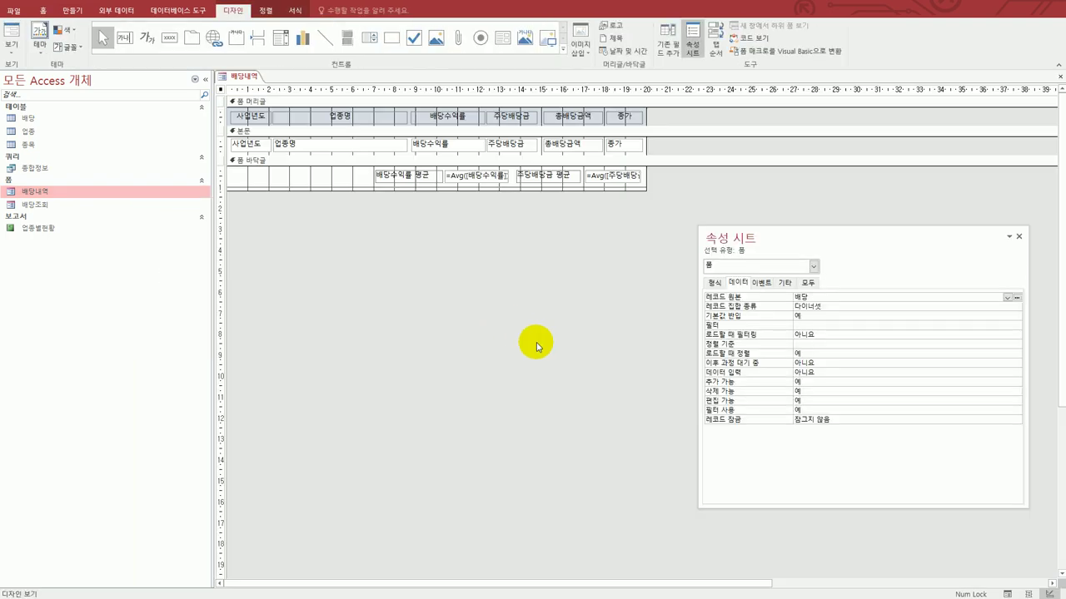
Start a conditional formatting rule for all detail section (본문) controls, based on the expression (식이) [배당수익률]>=0.01.
left_click(221, 145)
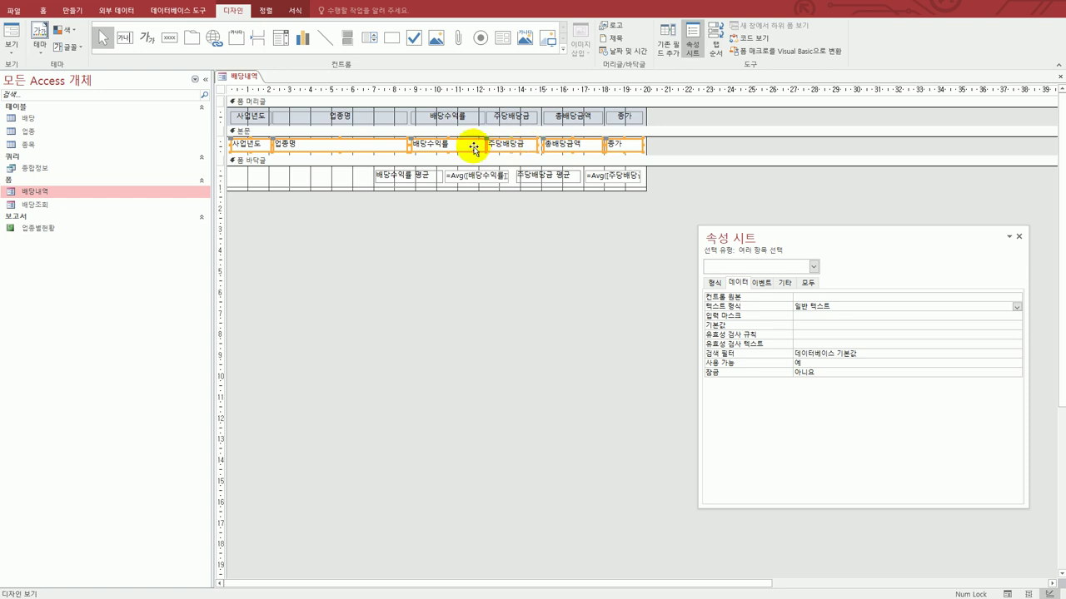
left_click(292, 10)
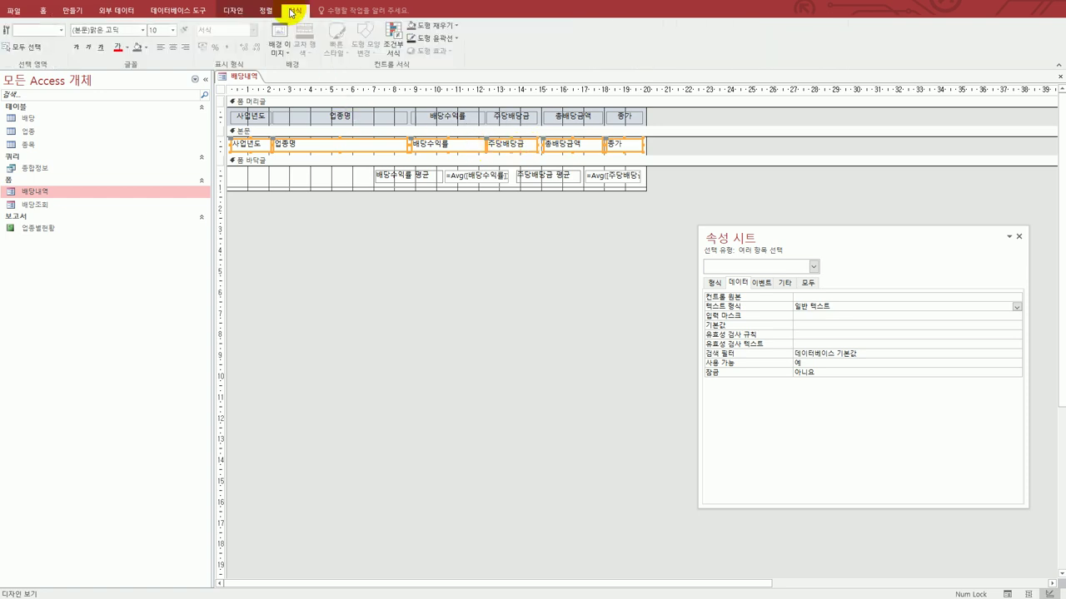
left_click(394, 49)
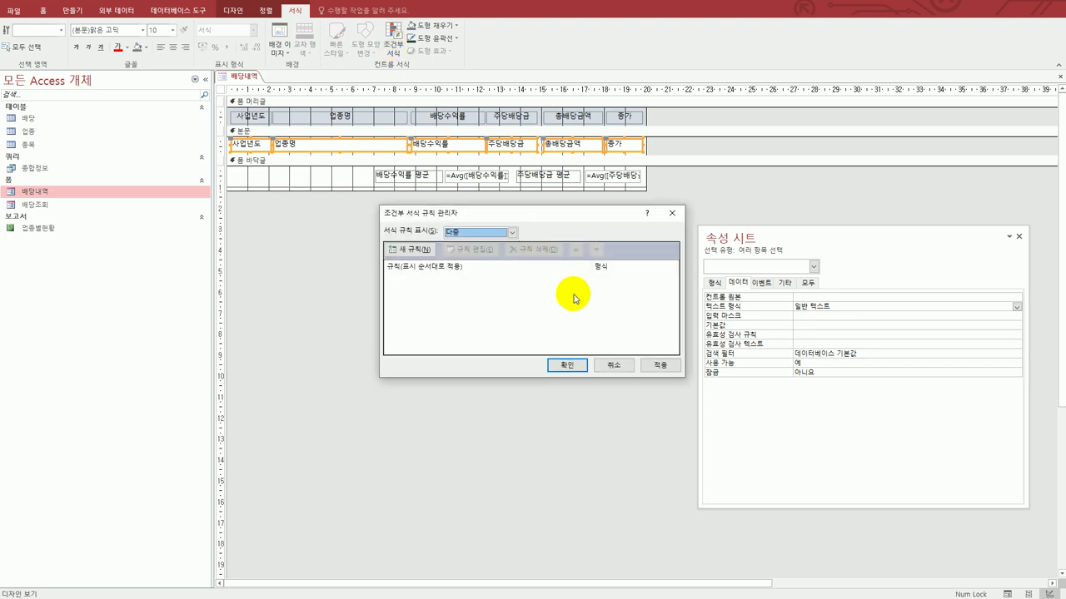
left_click(413, 249)
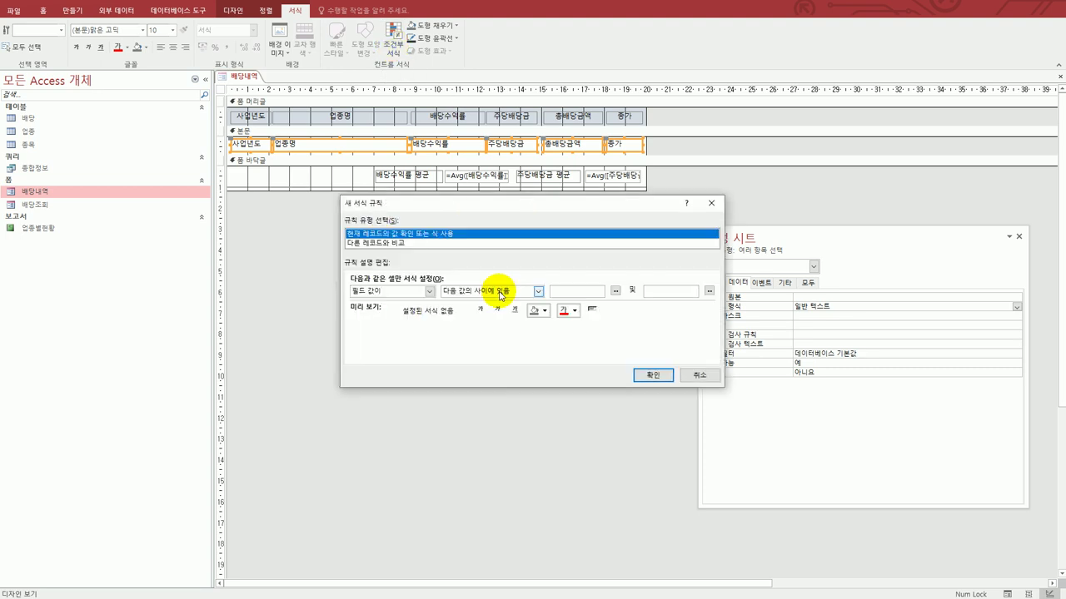
left_click(429, 291)
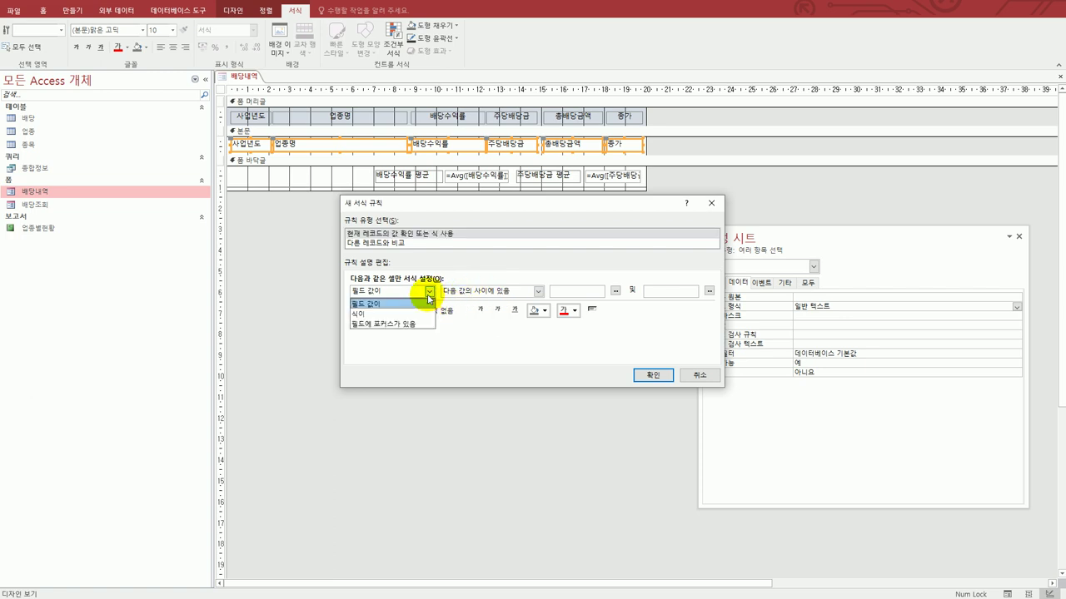
left_click(392, 314)
left_click(457, 290)
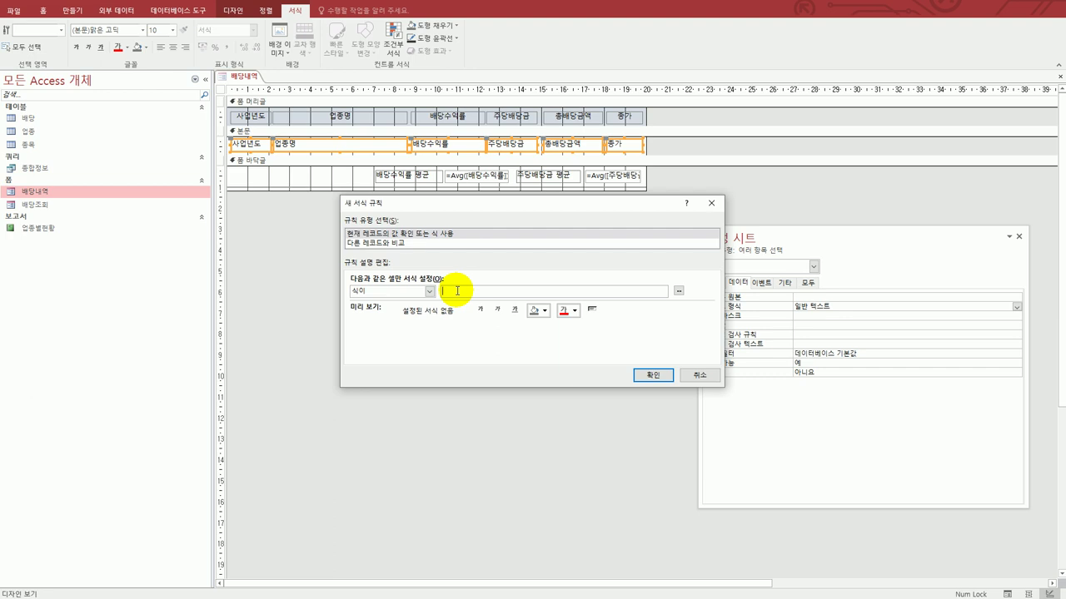
type("[배당수익률]>=0.01")
Give the new formatting rule a light green standard background colour and add it to the rule list.
left_click(546, 313)
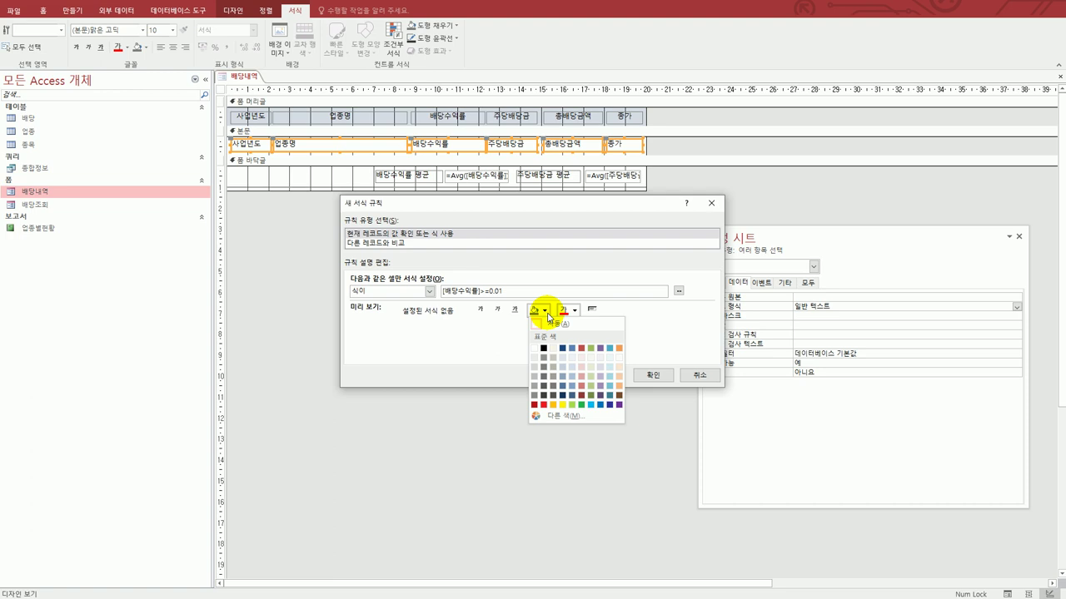
left_click(574, 406)
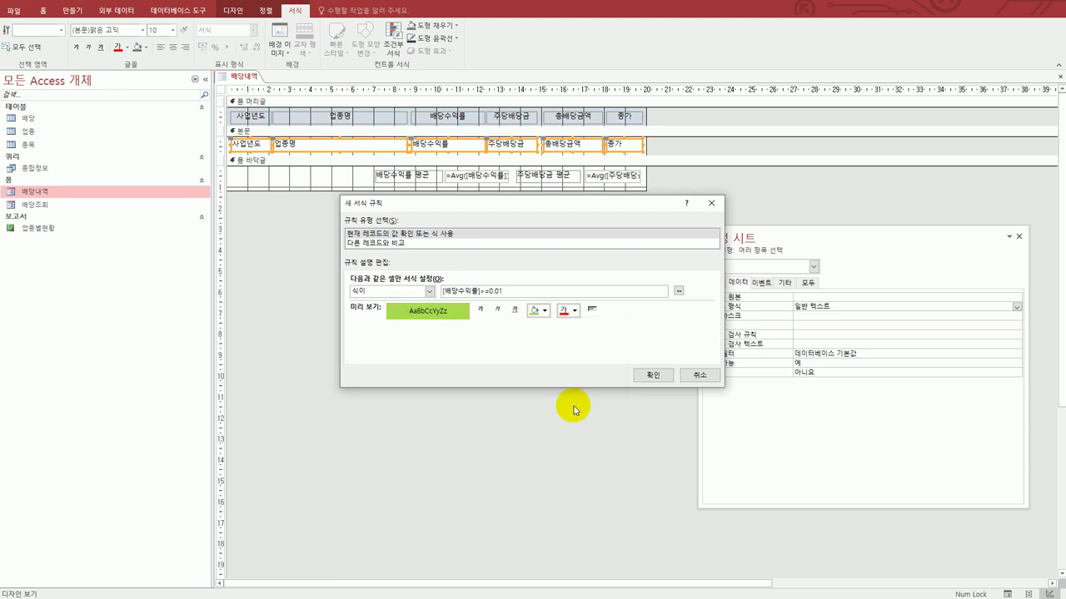
left_click(644, 375)
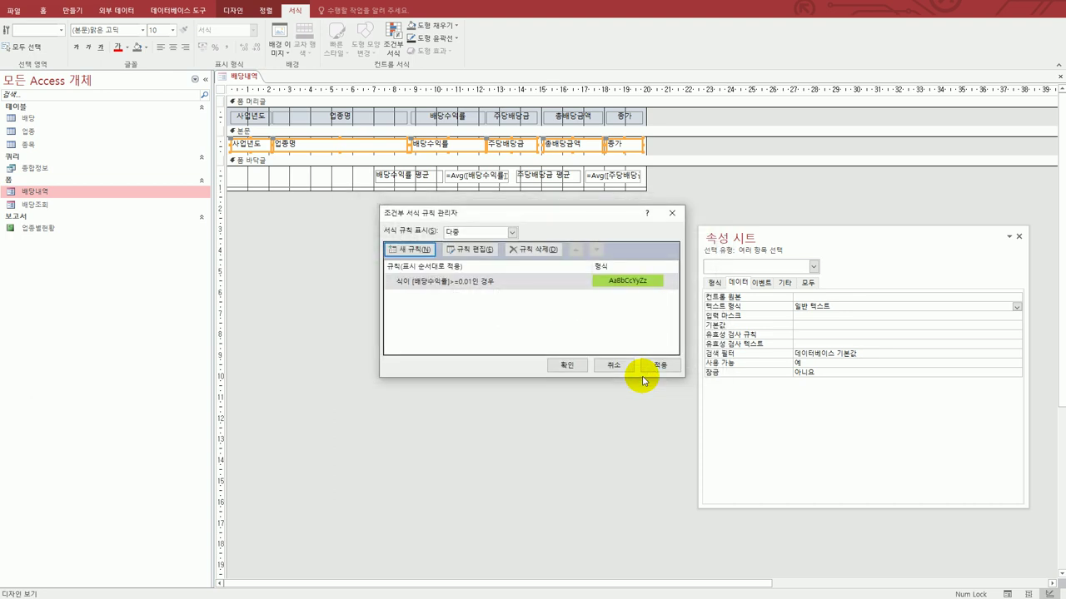
Apply the conditional formatting rule to the detail controls and close the 배당내역 form.
left_click(571, 365)
left_click(564, 389)
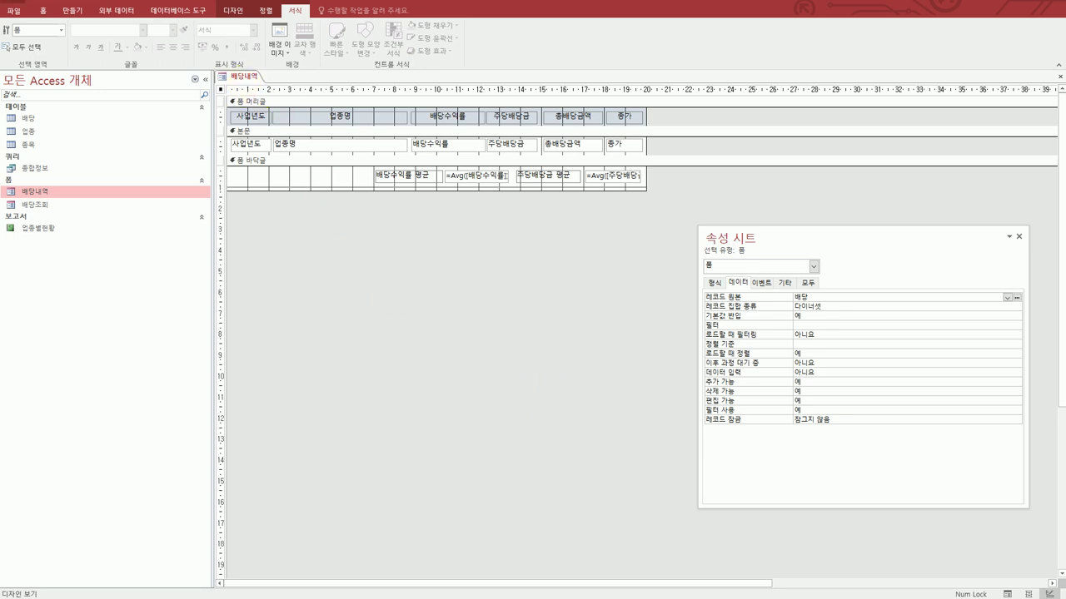
left_click(1060, 77)
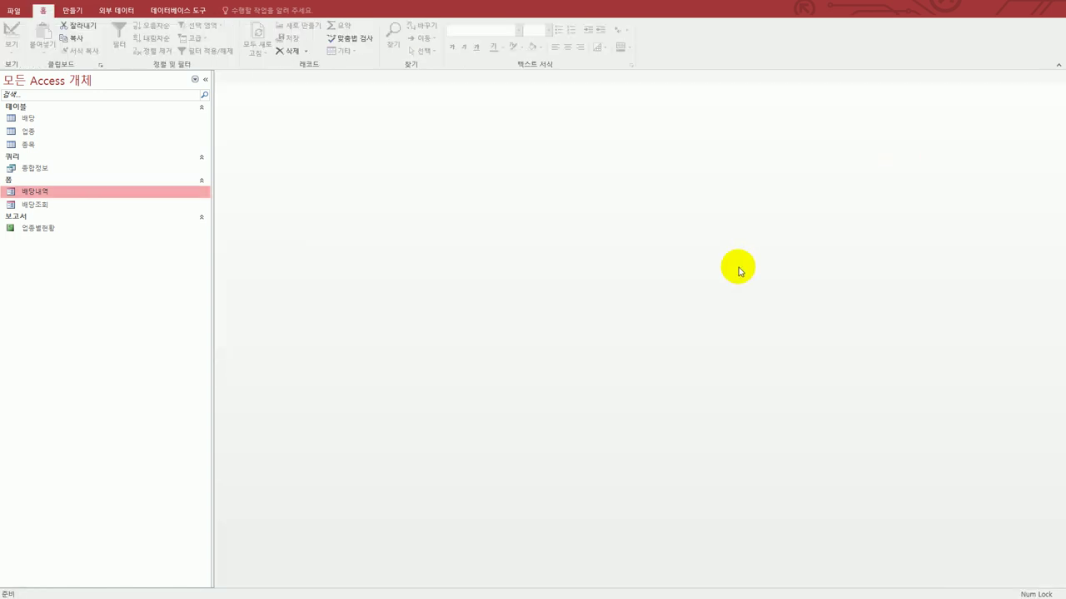
Open the 배당조회 form in design view.
left_click(61, 205)
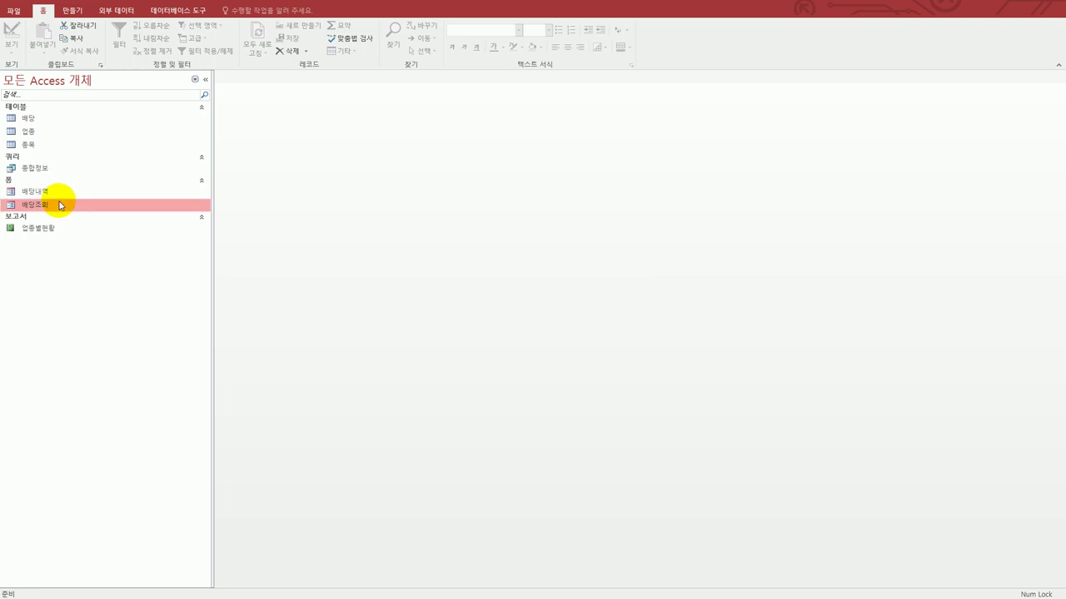
right_click(61, 207)
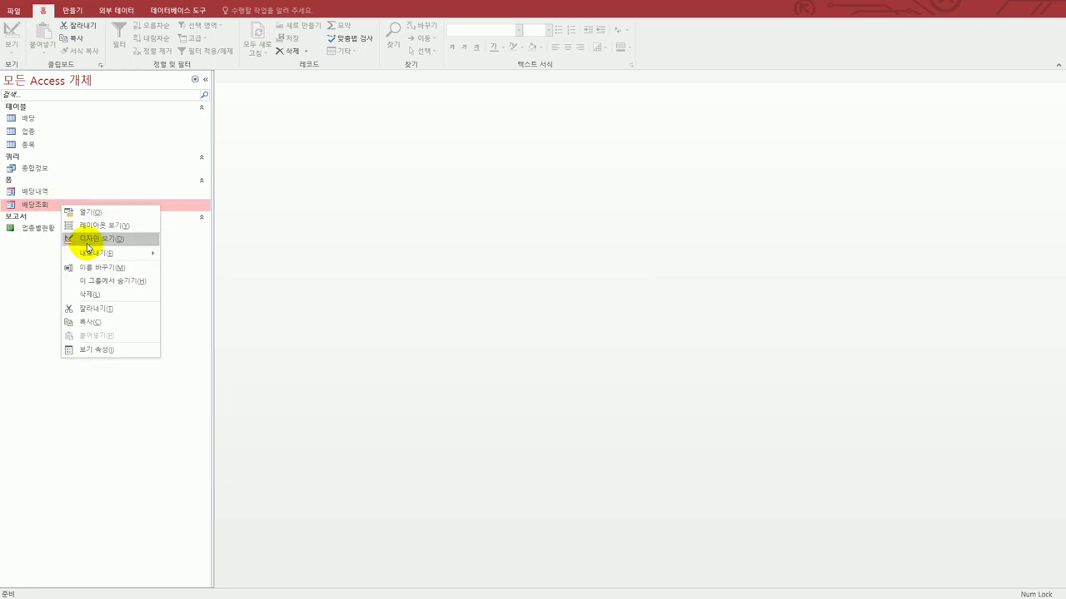
left_click(83, 239)
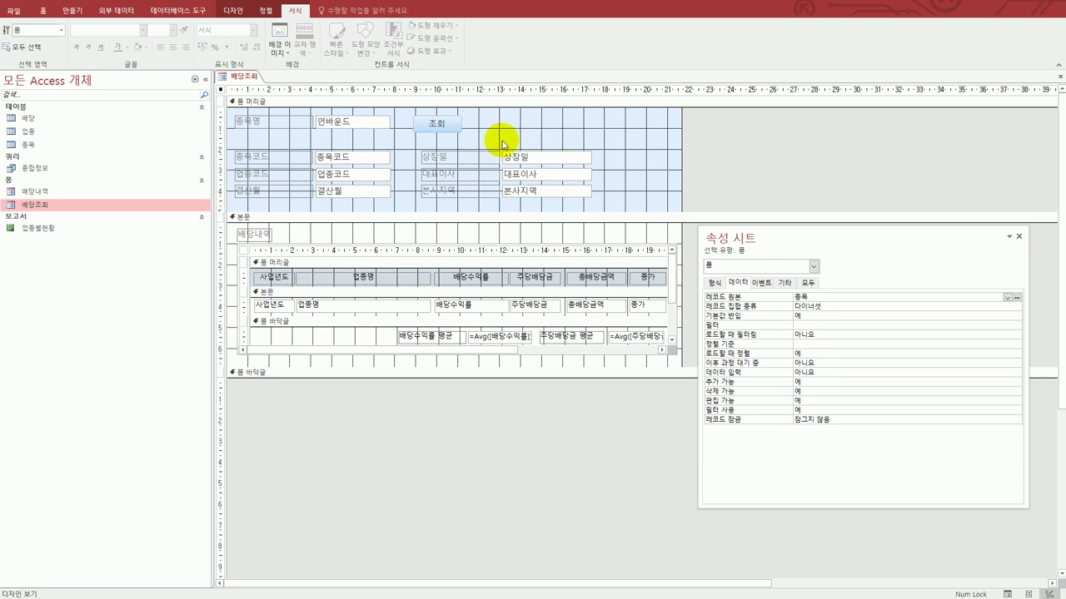
Create a new macro with an OpenReport action that opens the 업종별현황 report in print preview (인쇄 미리 보기).
left_click(75, 12)
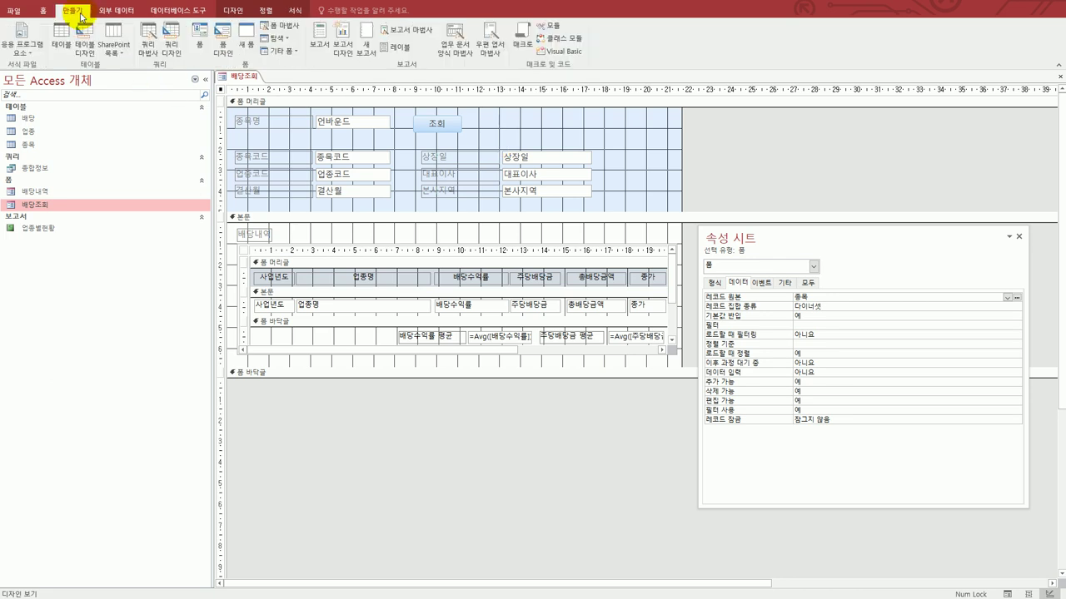
left_click(520, 50)
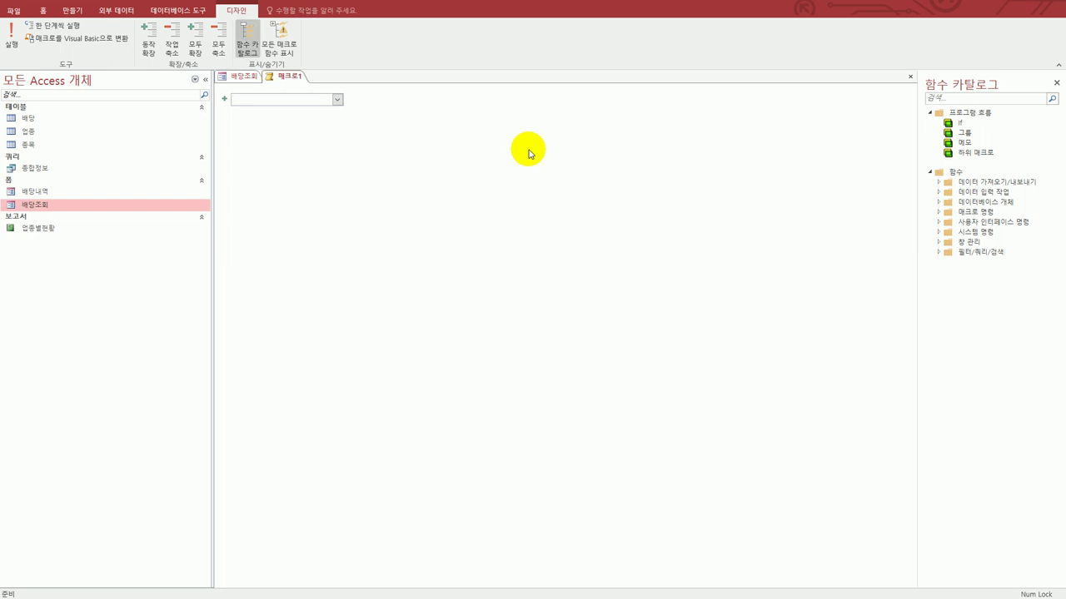
left_click(337, 100)
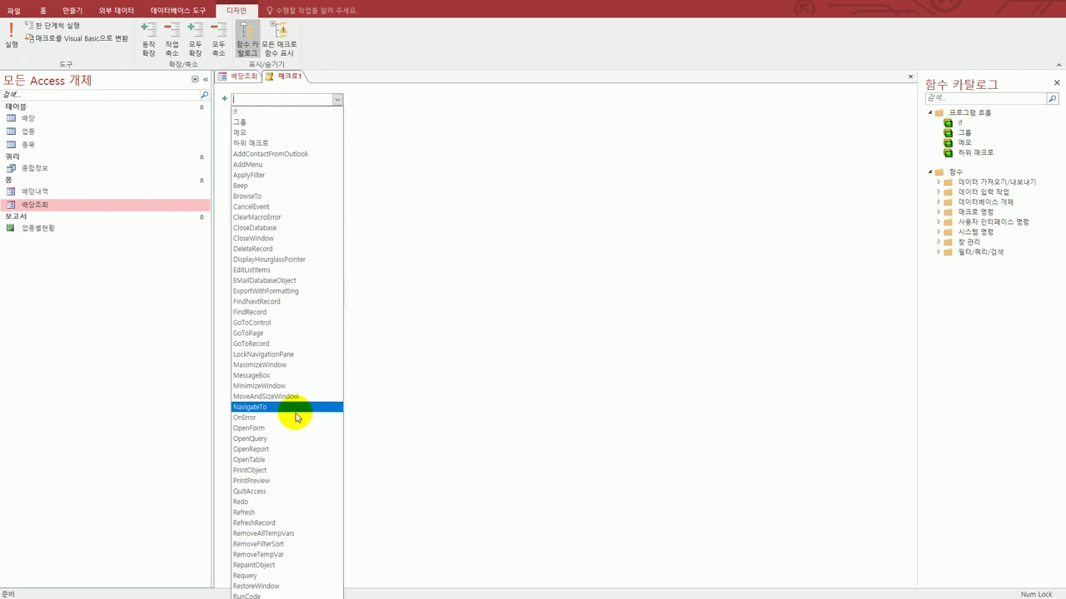
left_click(290, 451)
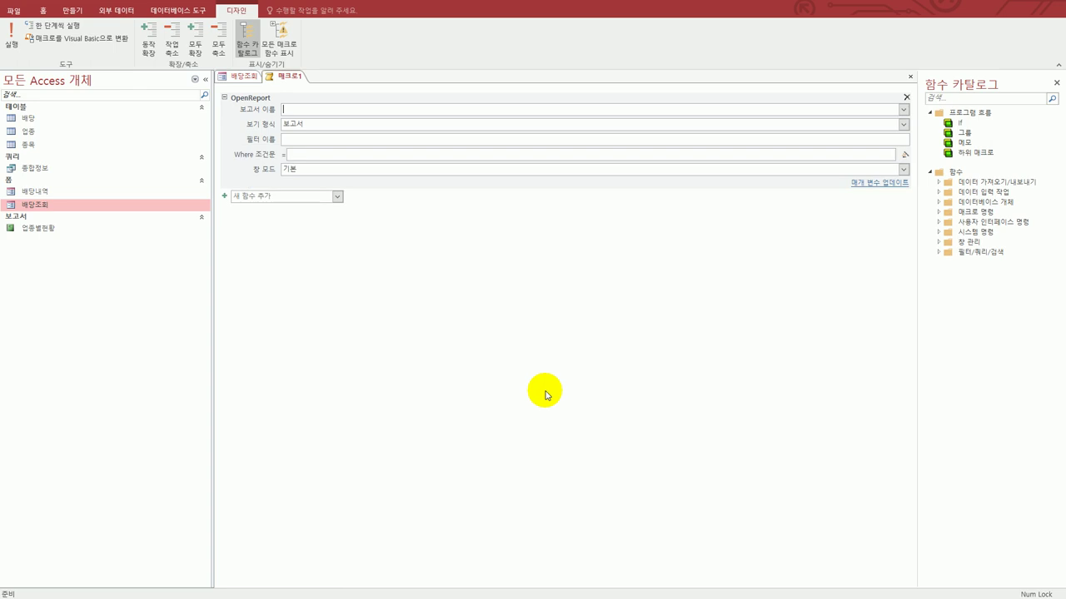
left_click(902, 109)
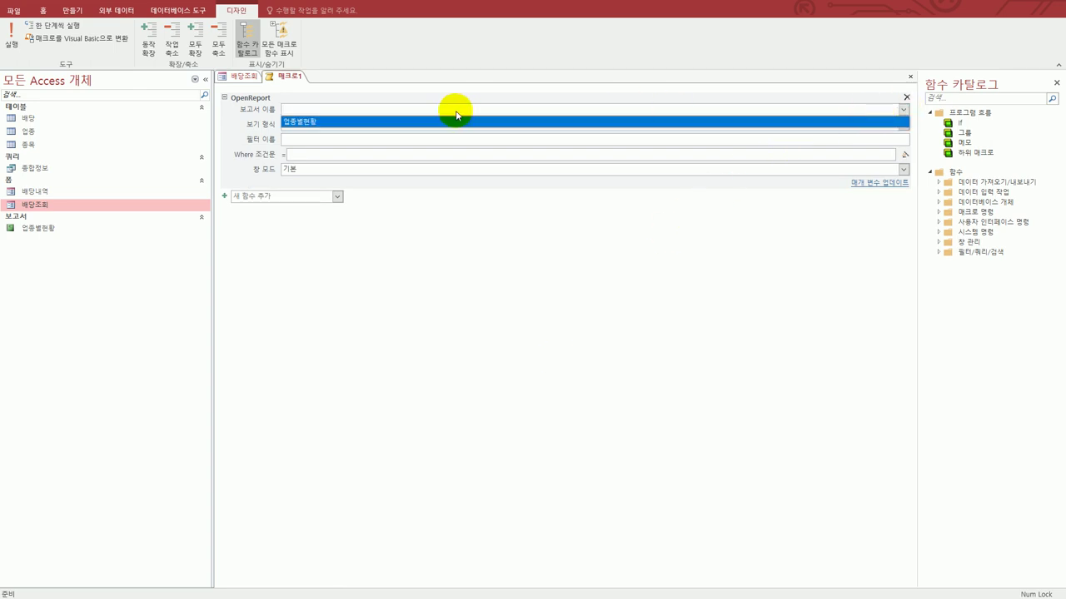
left_click(378, 121)
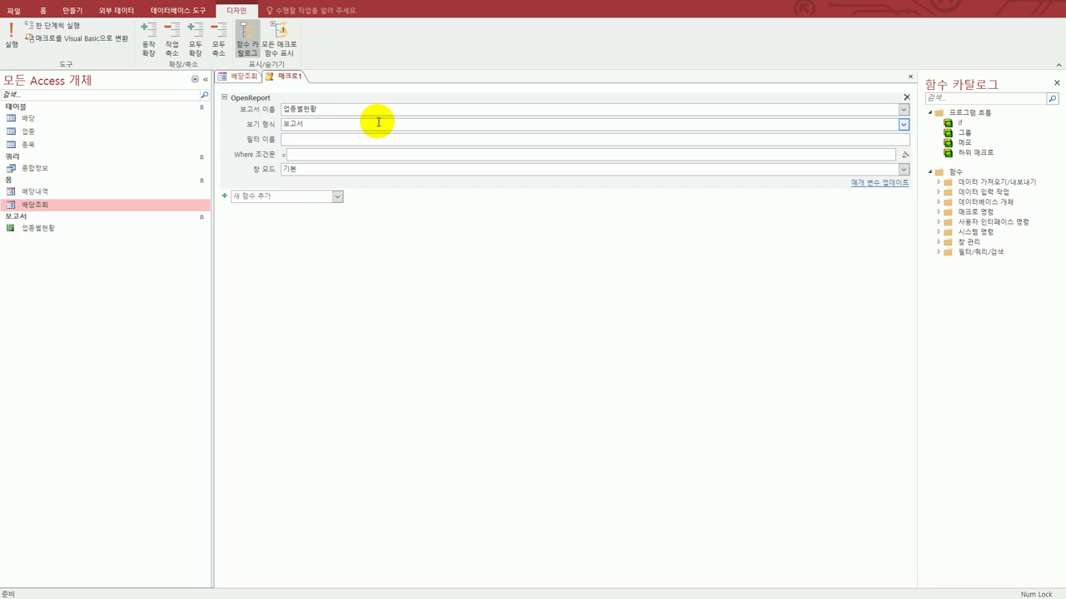
left_click(903, 125)
left_click(776, 157)
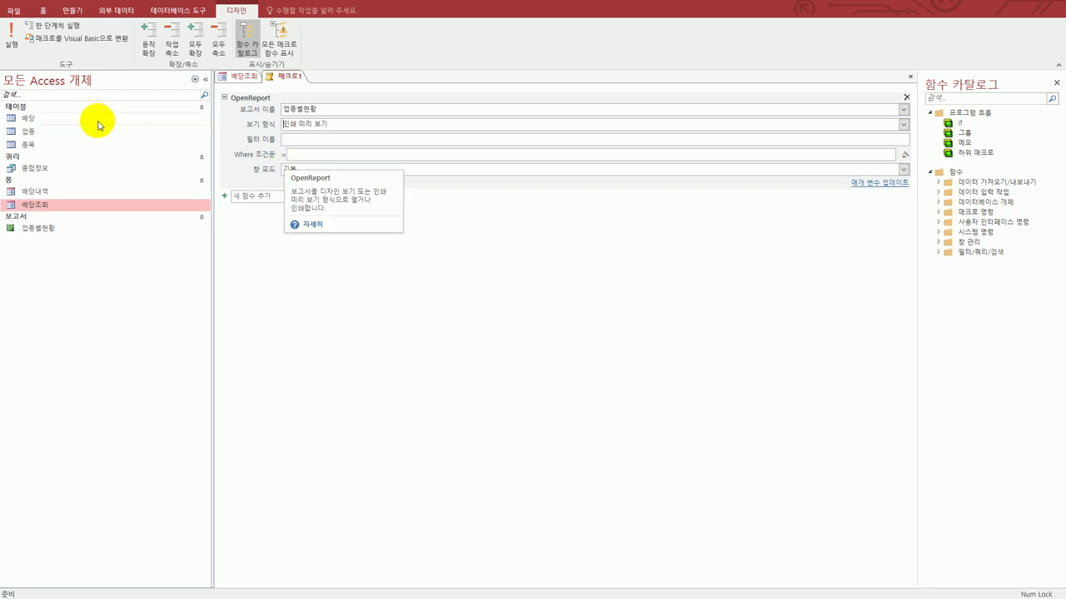
Save the macro under the name 인쇄 and close it.
key("ctrl+s")
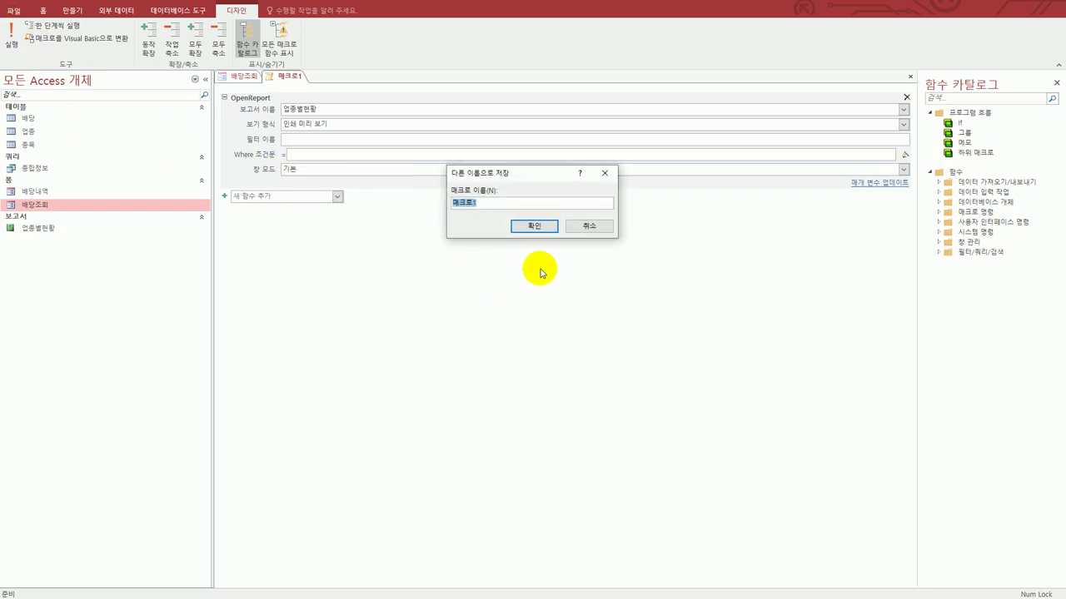
type("ㅇ")
type("쇄")
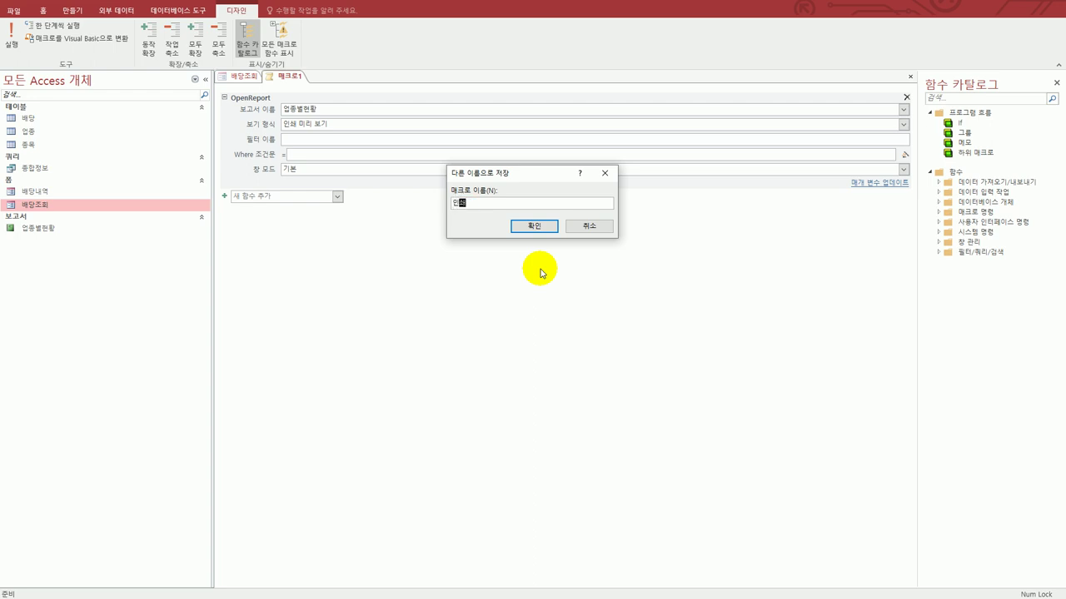
left_click(534, 226)
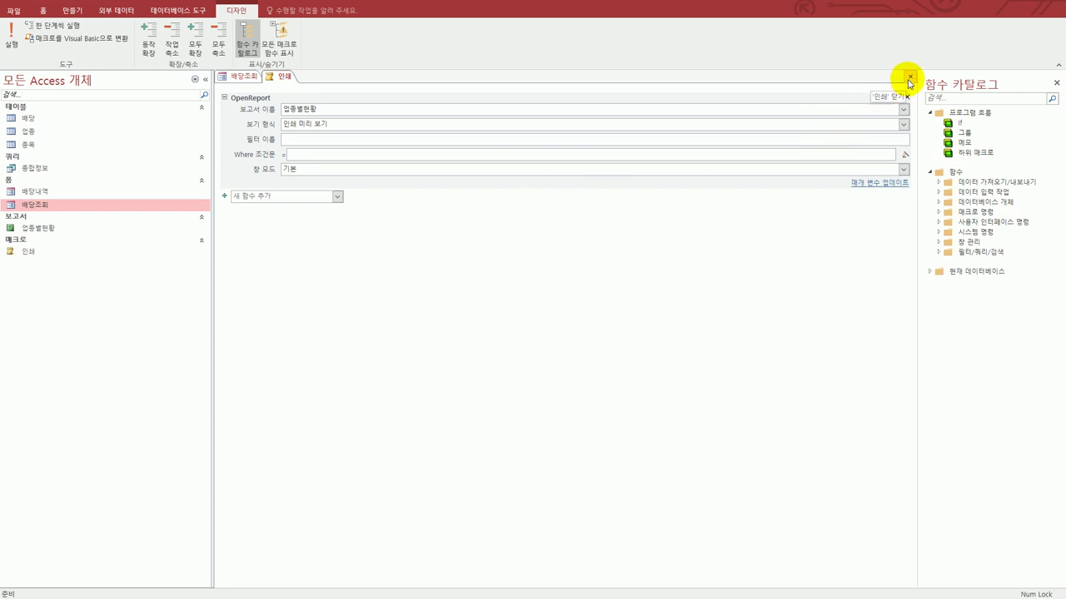
left_click(909, 77)
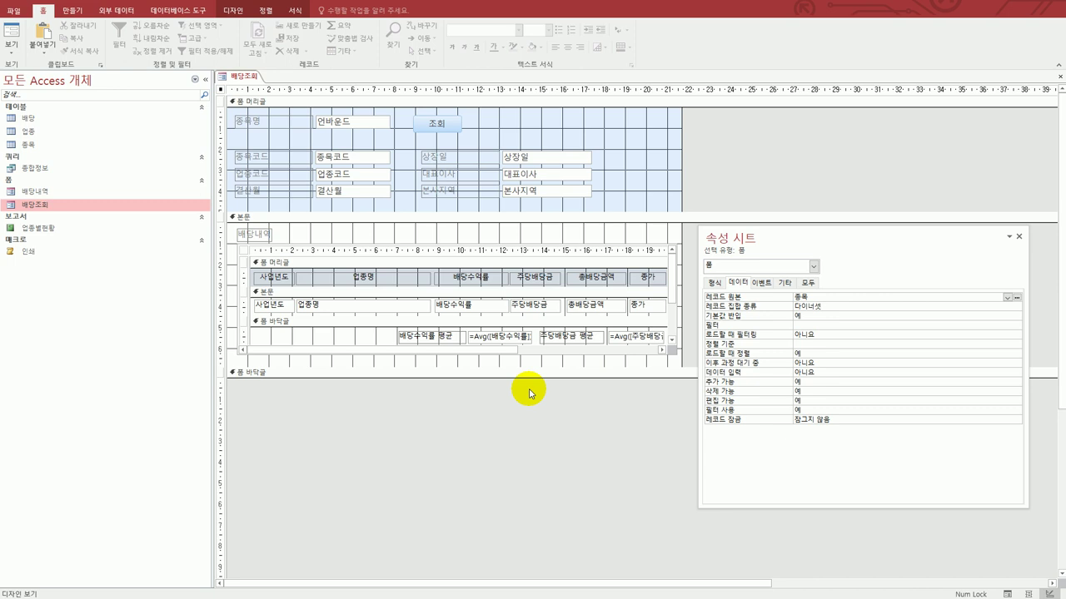
Draw a command button about 2.3 cm wide and 0.8 cm high beside the 조회 button in the form header, without using the wizard.
left_click(236, 12)
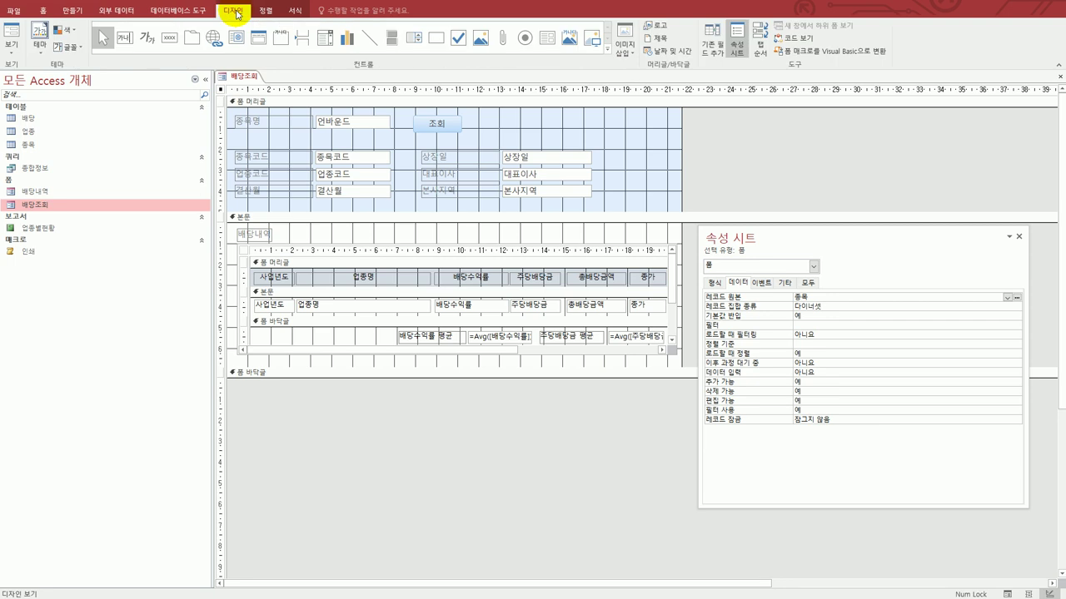
left_click(167, 42)
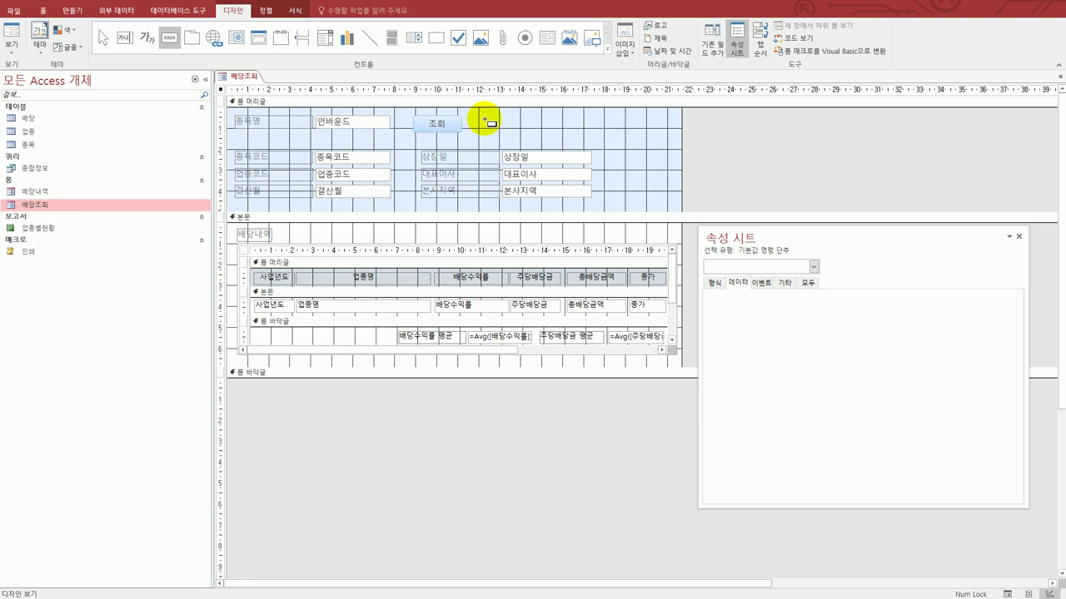
left_click_drag(485, 117, 531, 132)
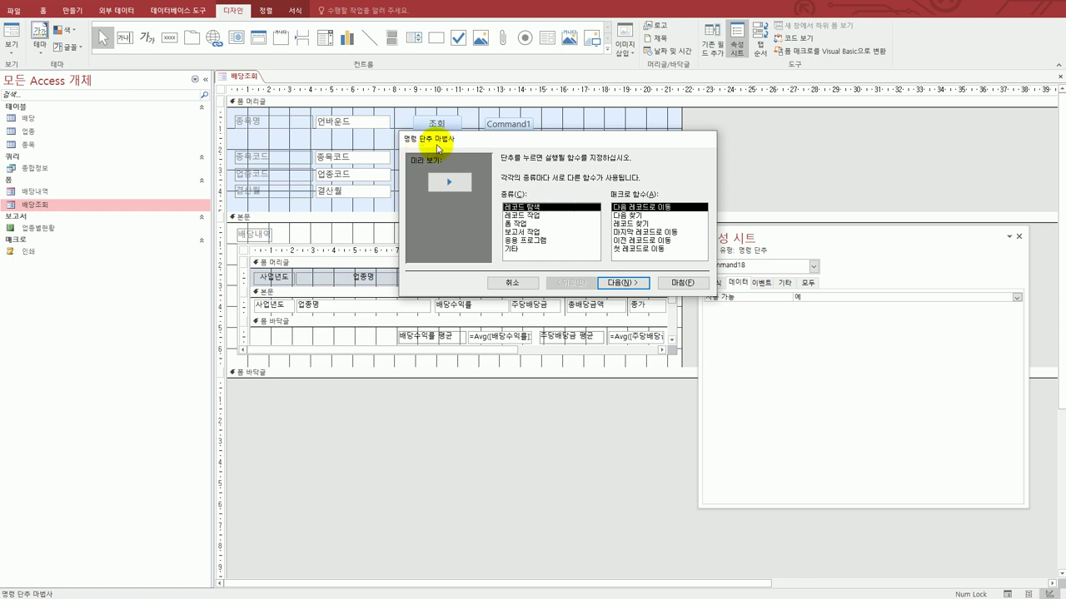
left_click(512, 284)
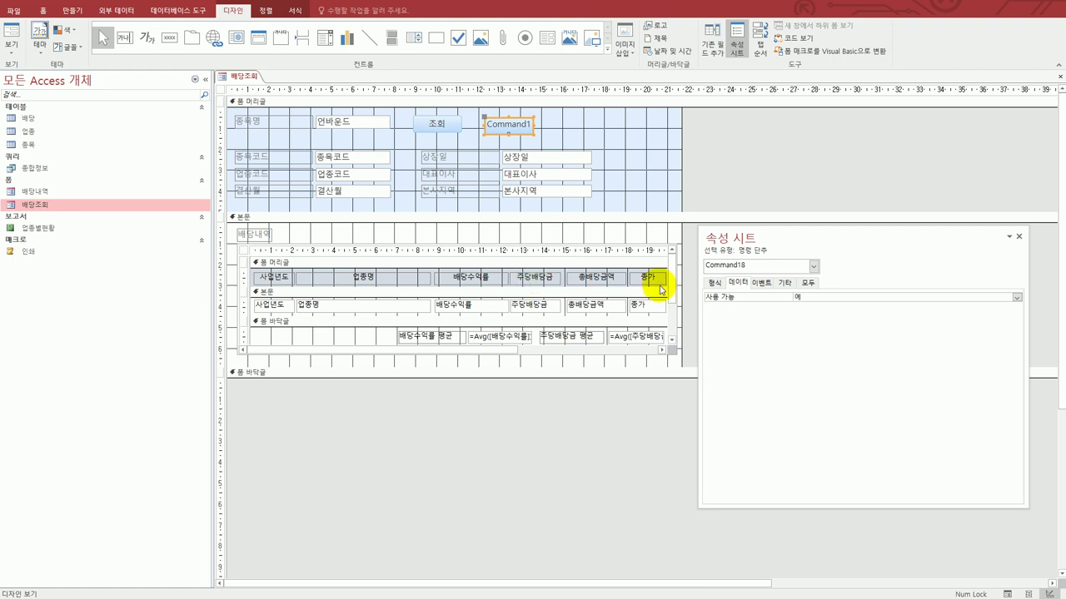
Assign the 인쇄 macro to the new command button's On Click event.
left_click_drag(790, 241, 720, 152)
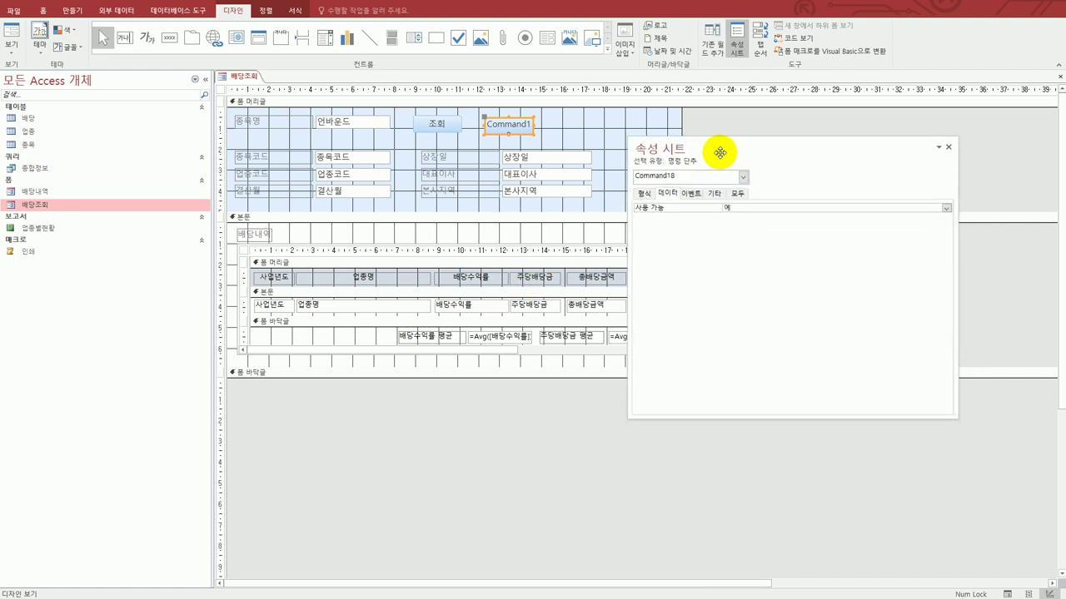
left_click(691, 194)
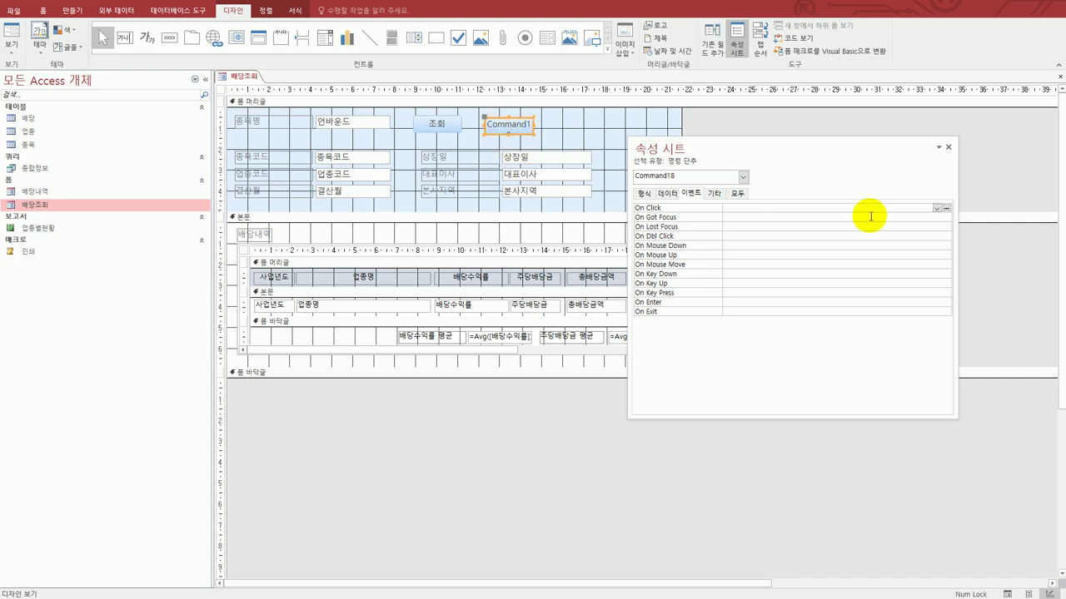
left_click(938, 209)
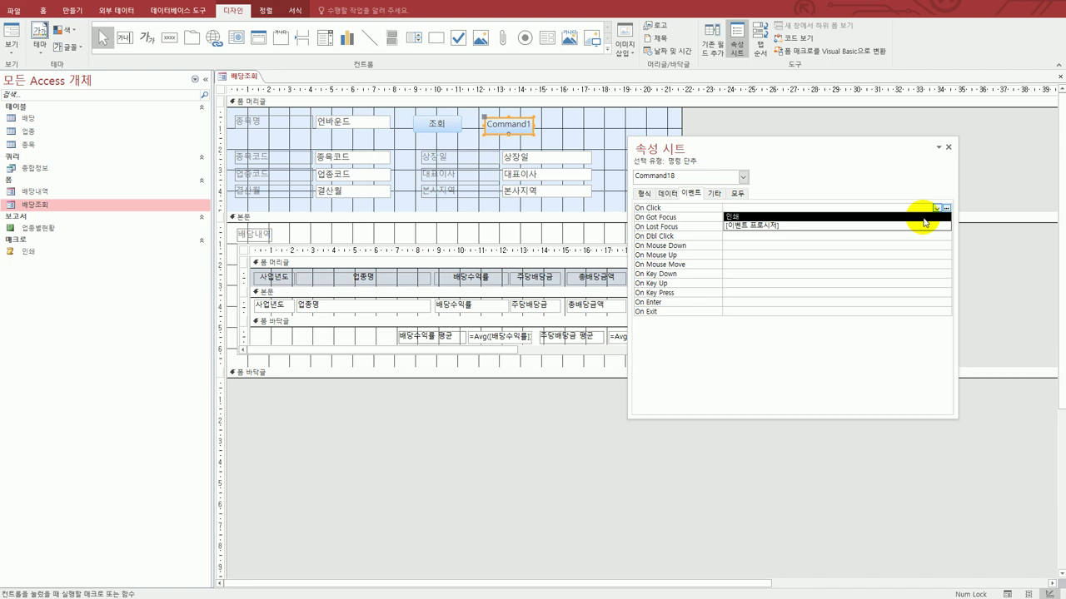
left_click(923, 217)
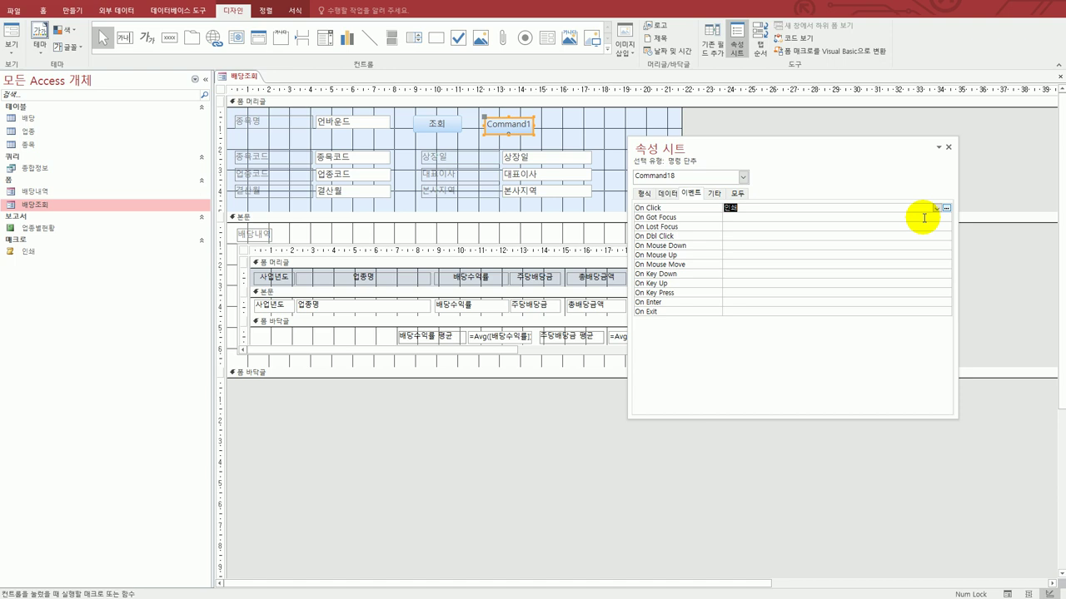
Set the command button's name (이름) to cmd인쇄 and its caption (캡션) to 인쇄.
left_click(739, 194)
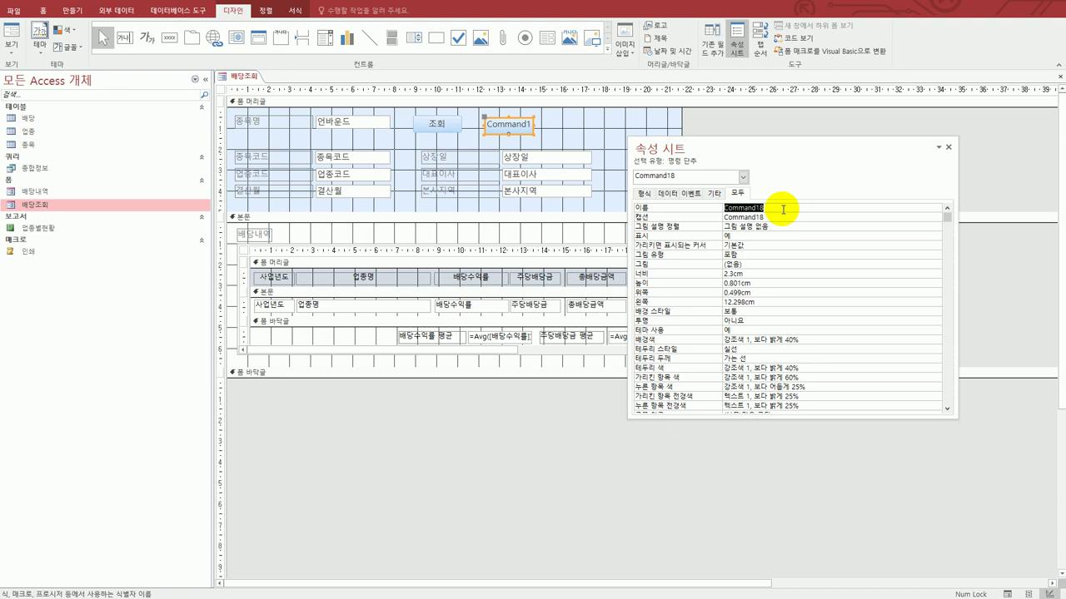
type("cmd이저")
type("쇄")
key("Return")
type("인쇄")
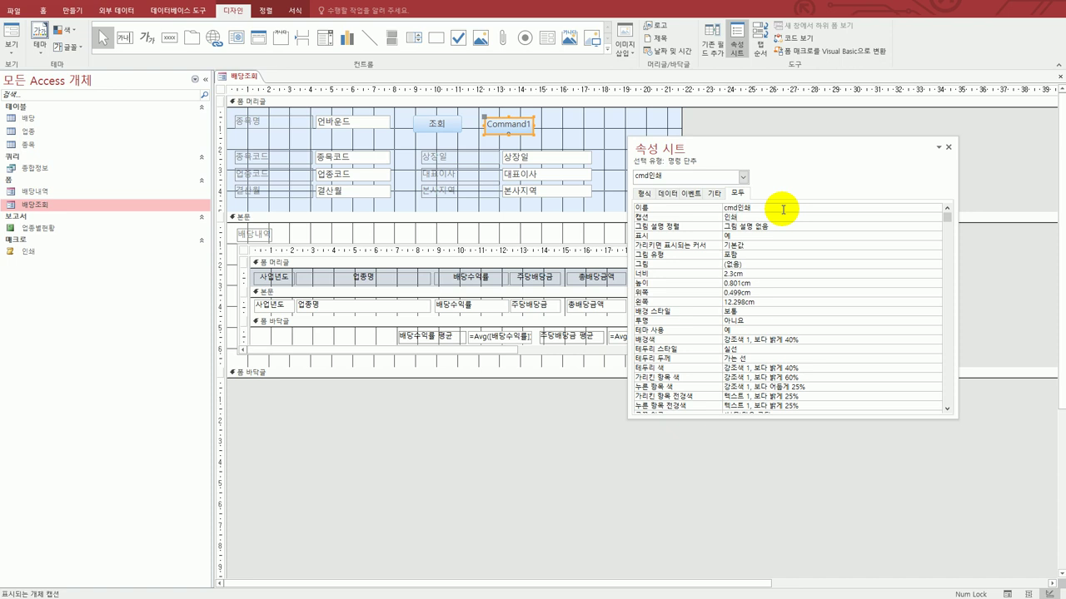
left_click(750, 266)
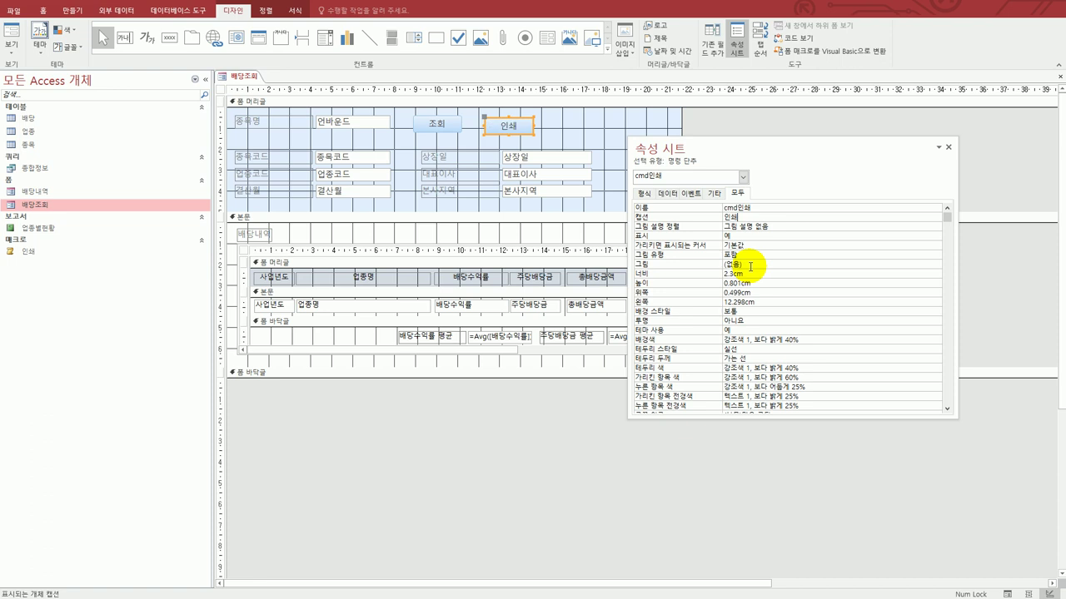
left_click(692, 194)
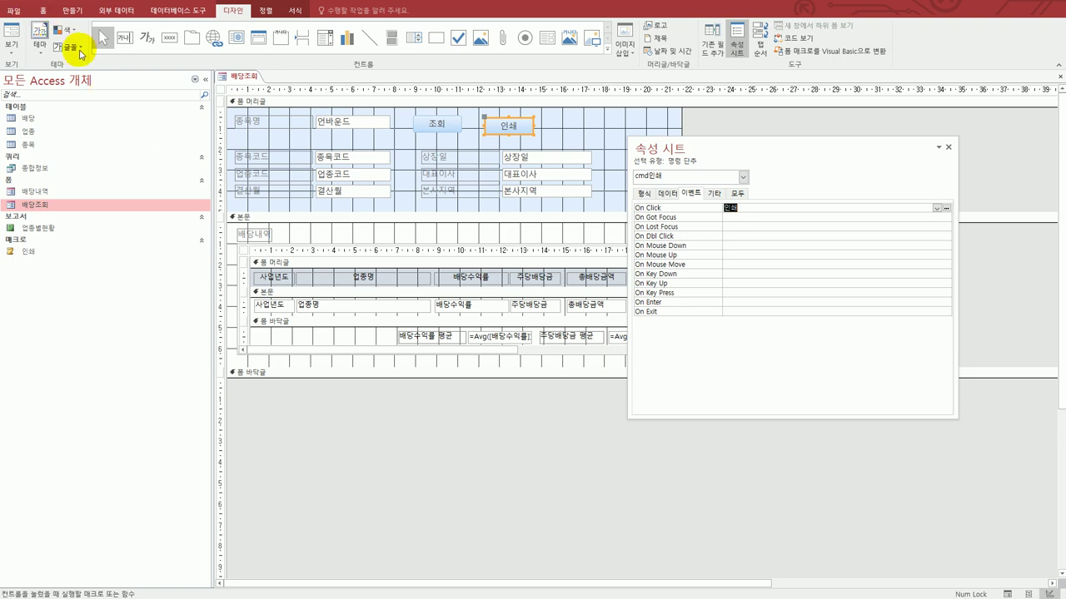
In form view, browse to the fourth record to check the row highlighting, and test the 인쇄 button's report preview, closing it again.
left_click(12, 35)
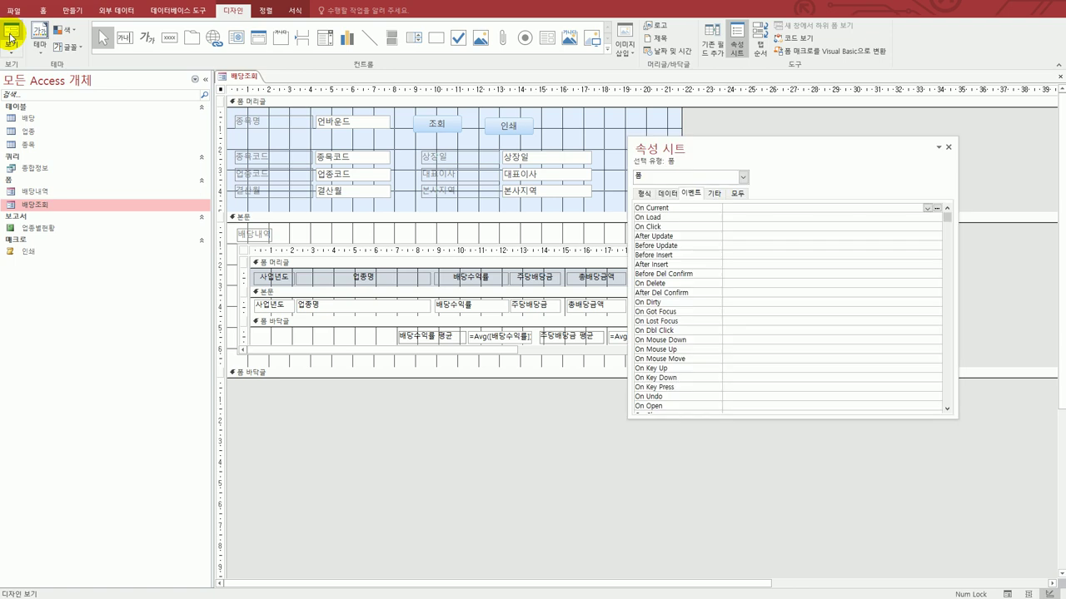
left_click(11, 36)
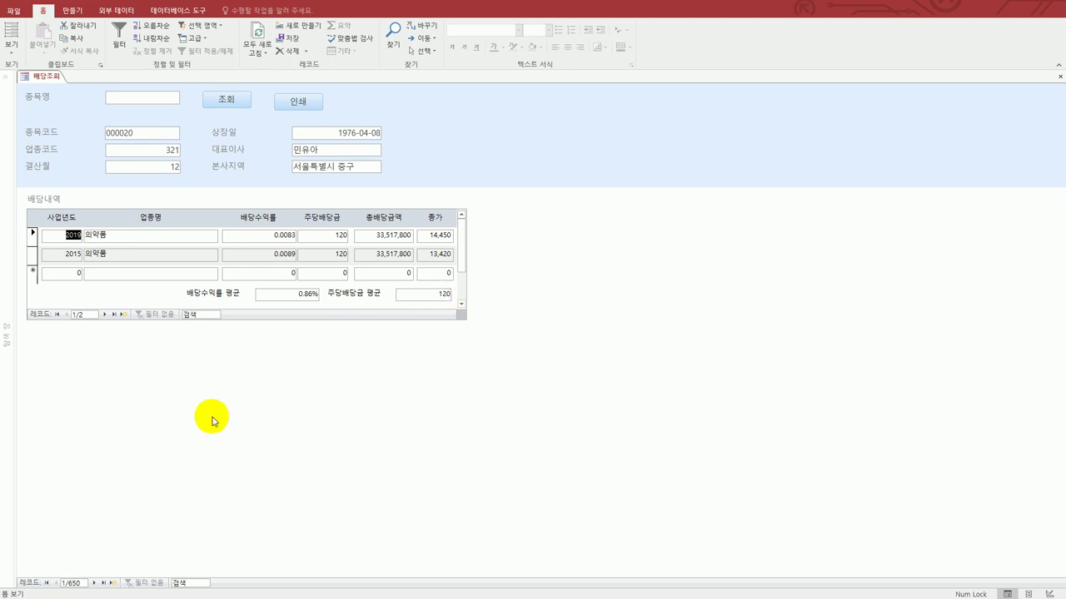
left_click(96, 584)
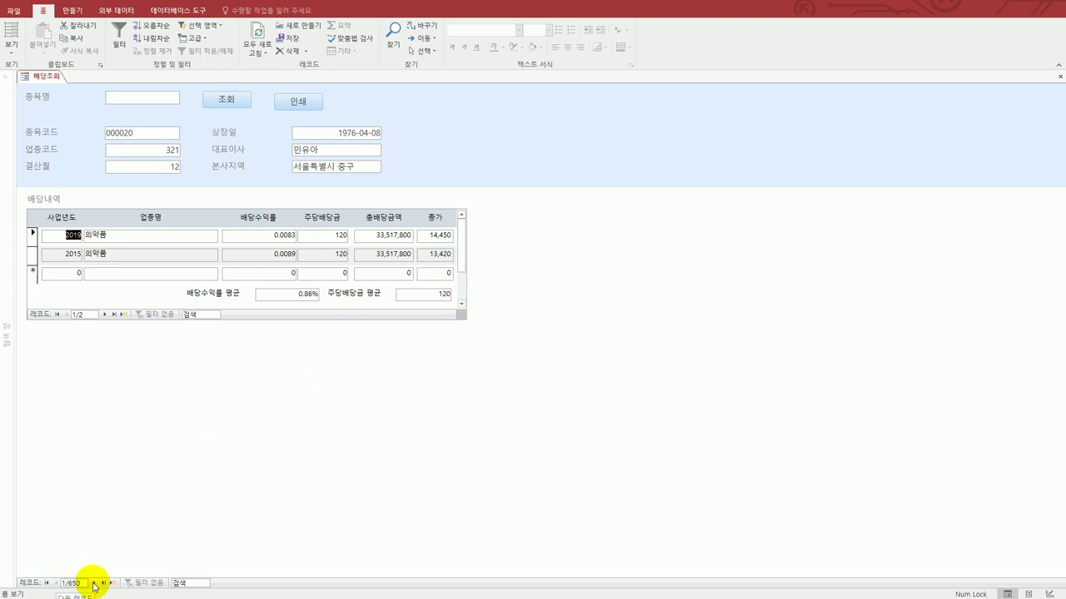
left_click(95, 583)
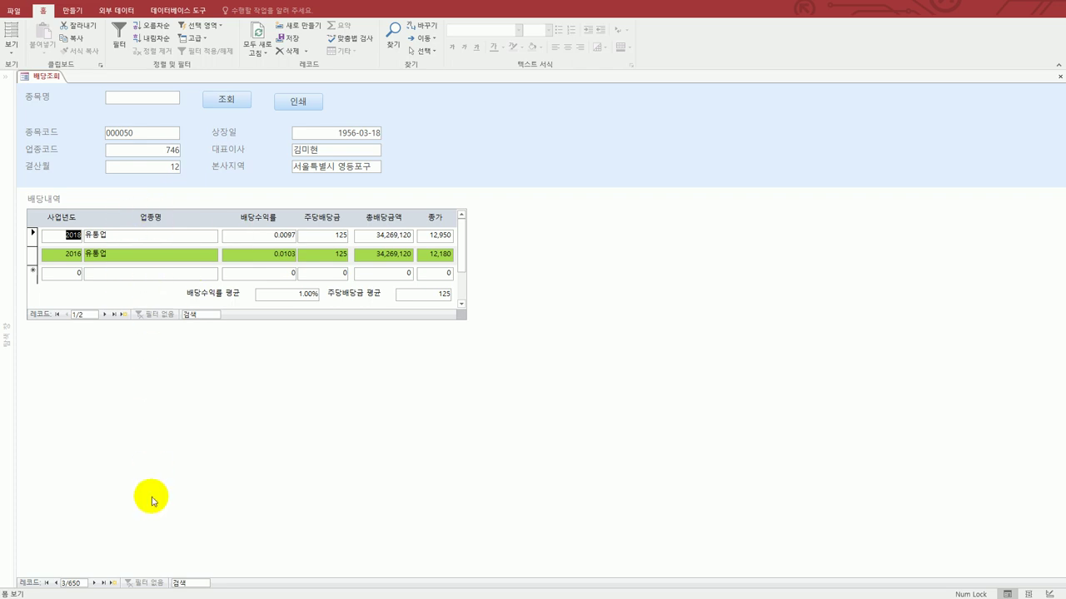
left_click(94, 583)
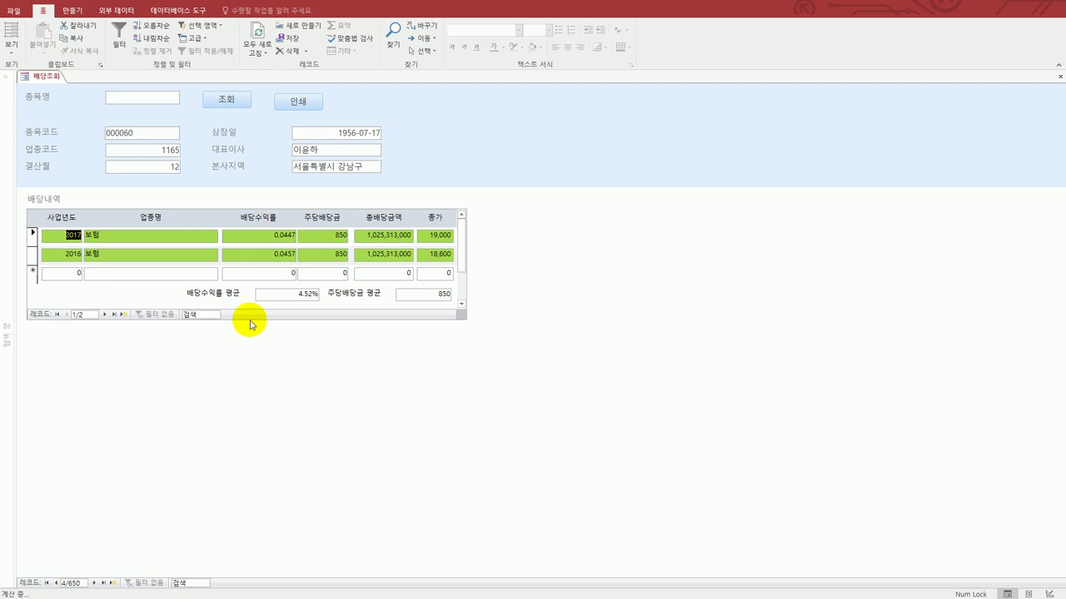
left_click(299, 104)
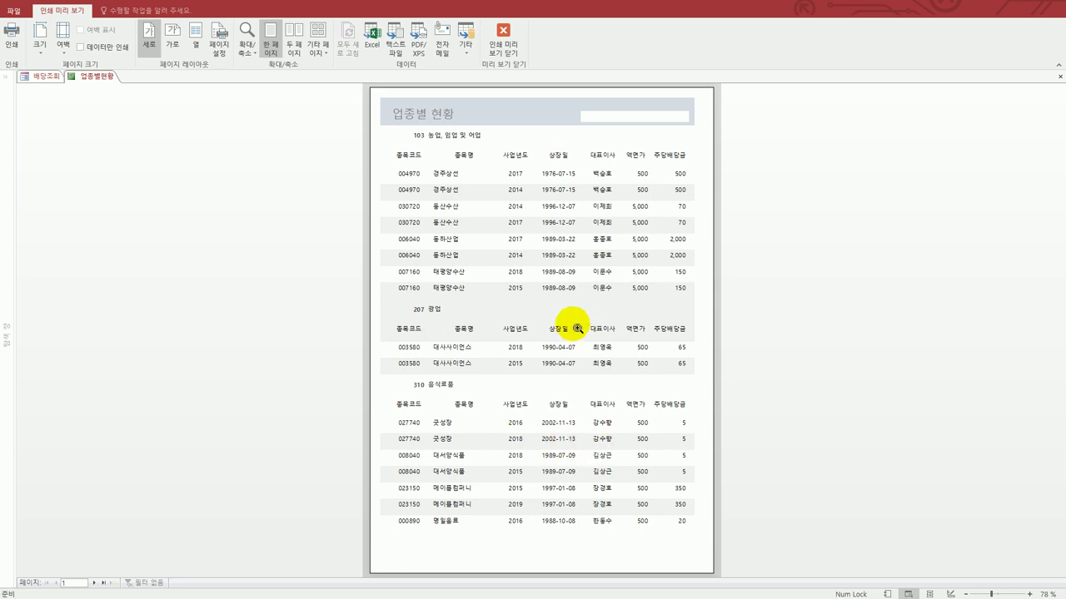
left_click(495, 52)
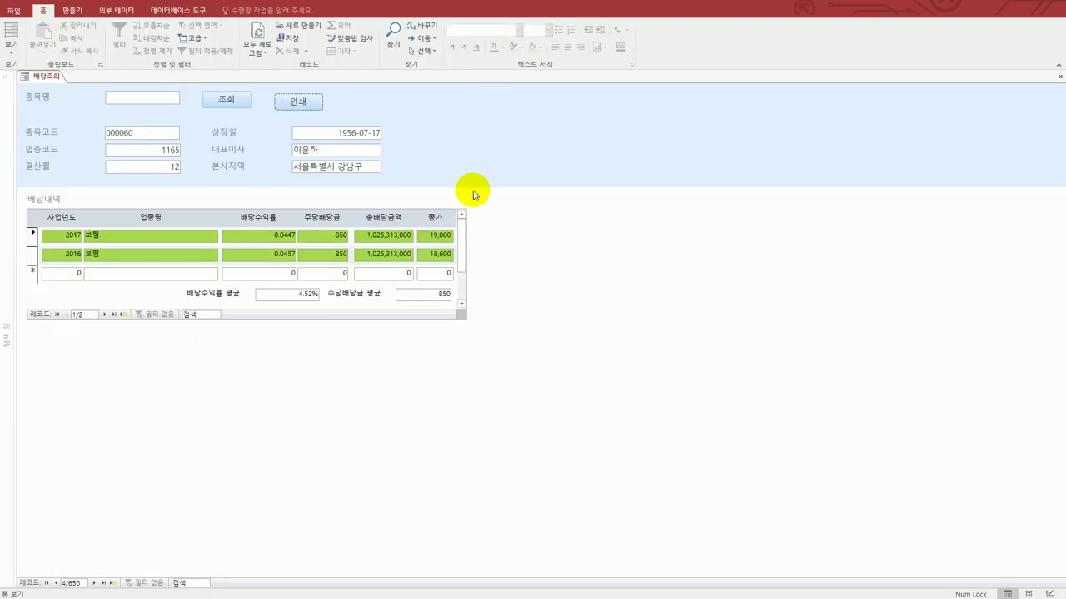
Close the 배당조회 form and open the 업종별현황 report in design view.
left_click(1060, 77)
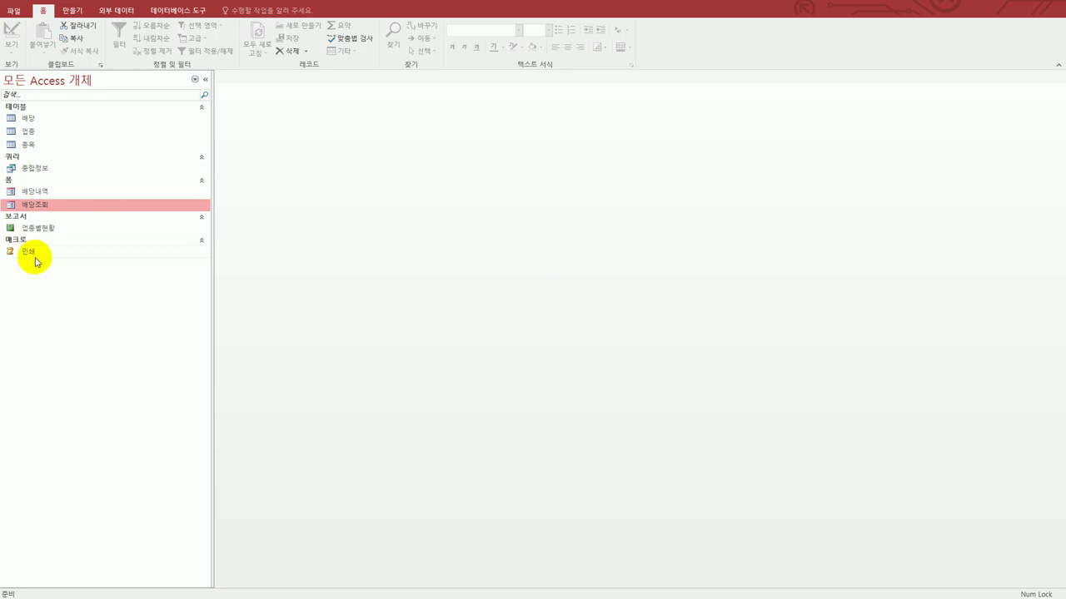
left_click(48, 229)
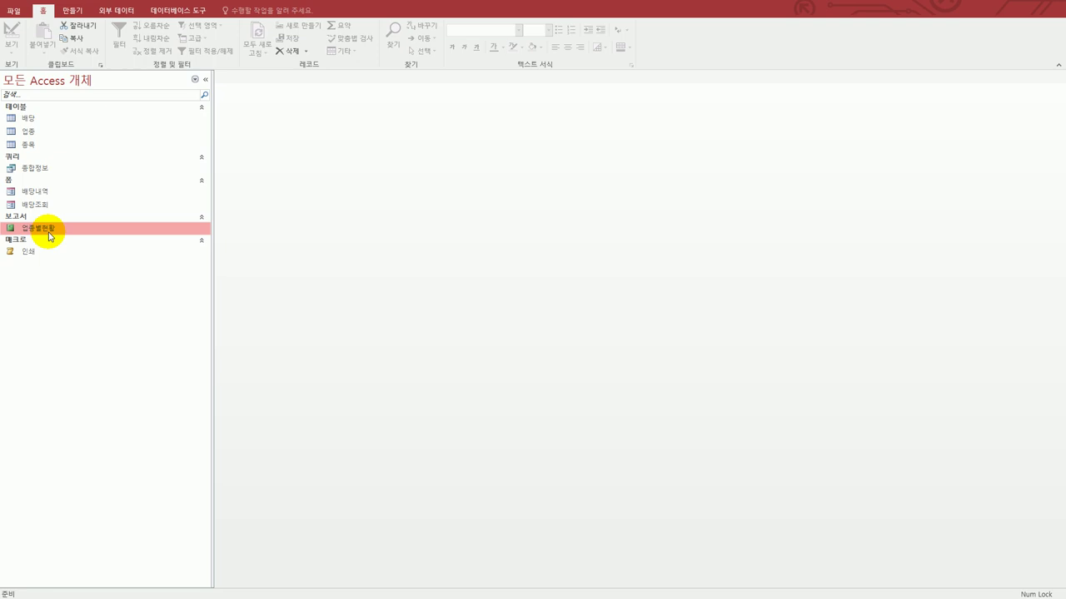
right_click(50, 236)
left_click(68, 264)
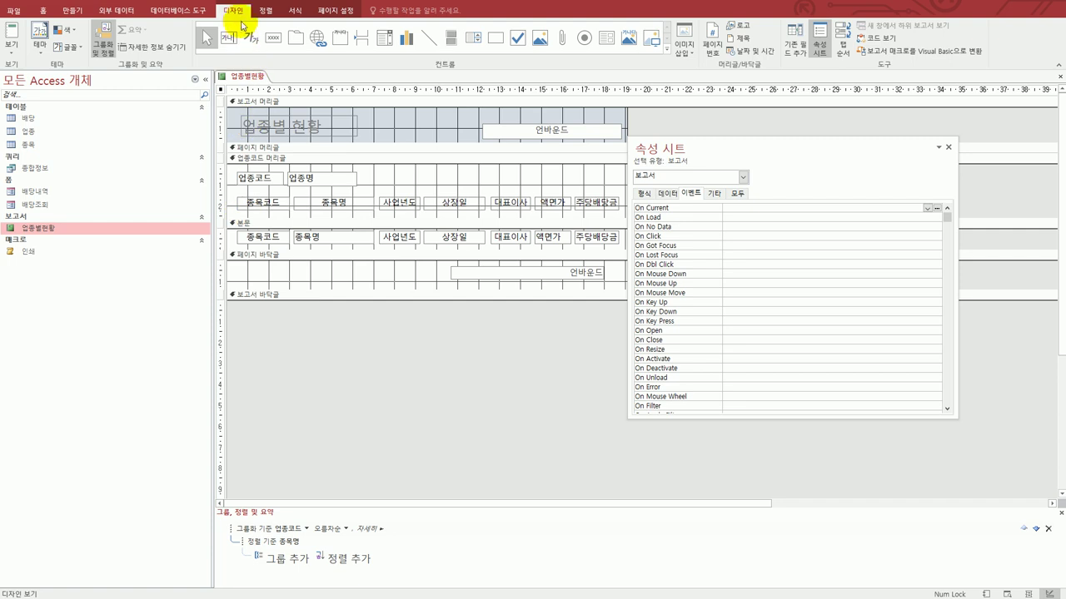
Add an ascending sort on 사업년도 below the 종목명 sort in the report's grouping and sorting settings.
left_click(105, 50)
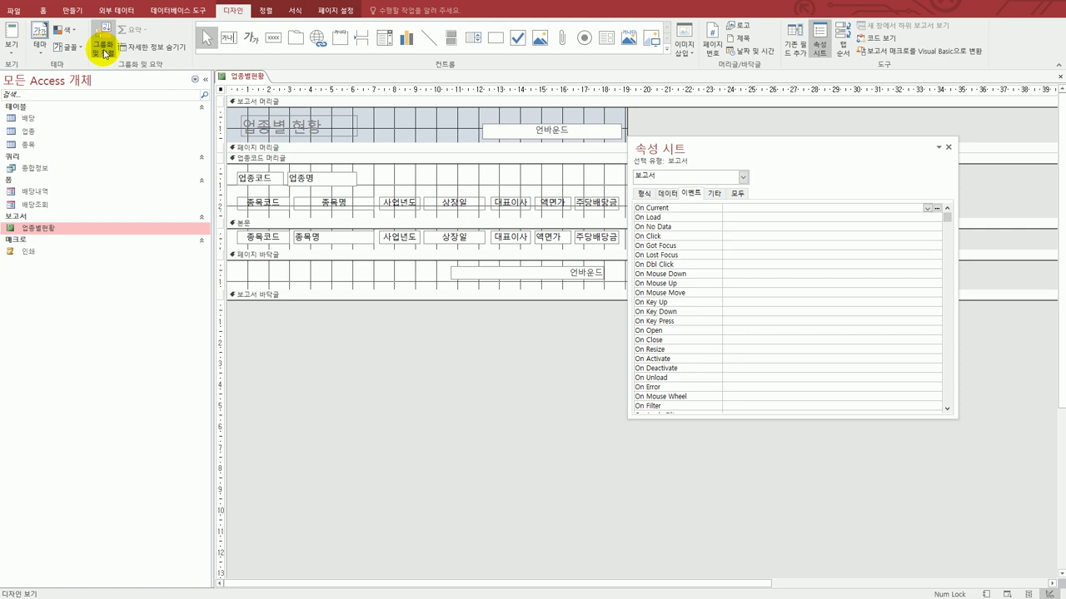
left_click(106, 51)
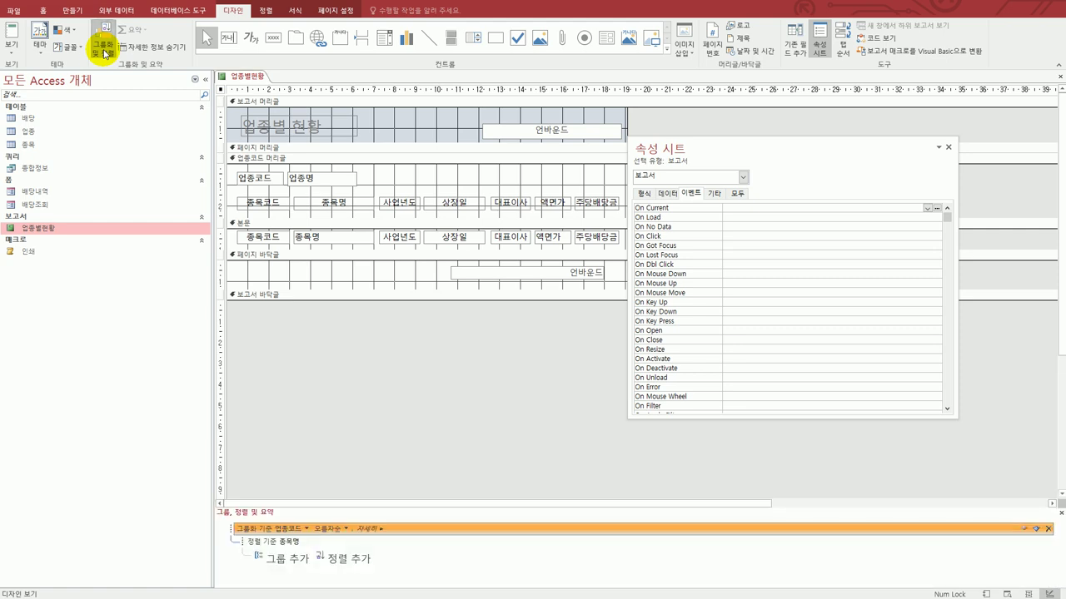
left_click(297, 544)
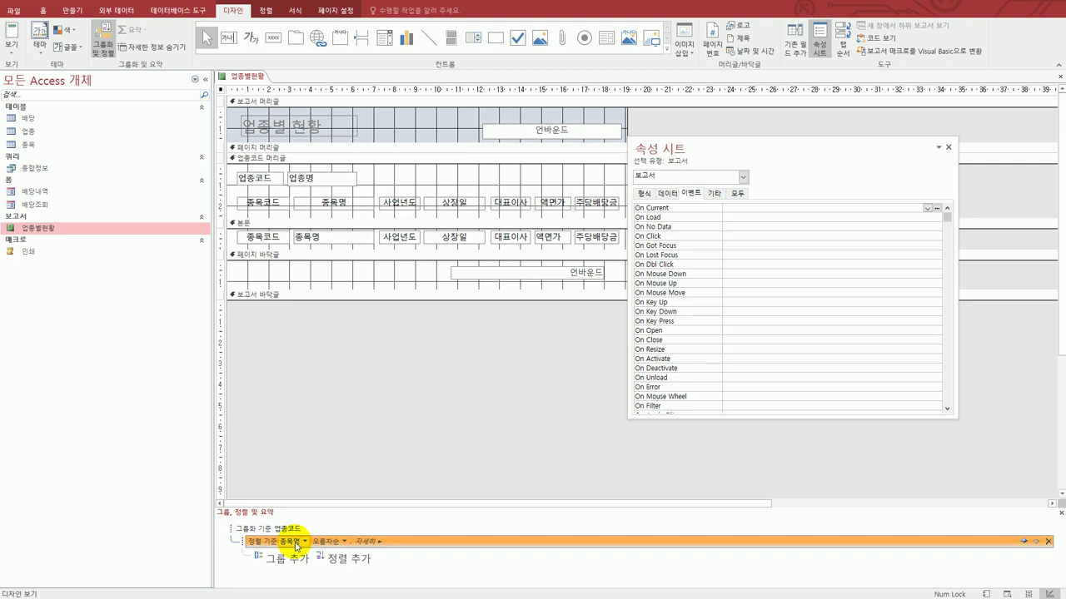
left_click(340, 559)
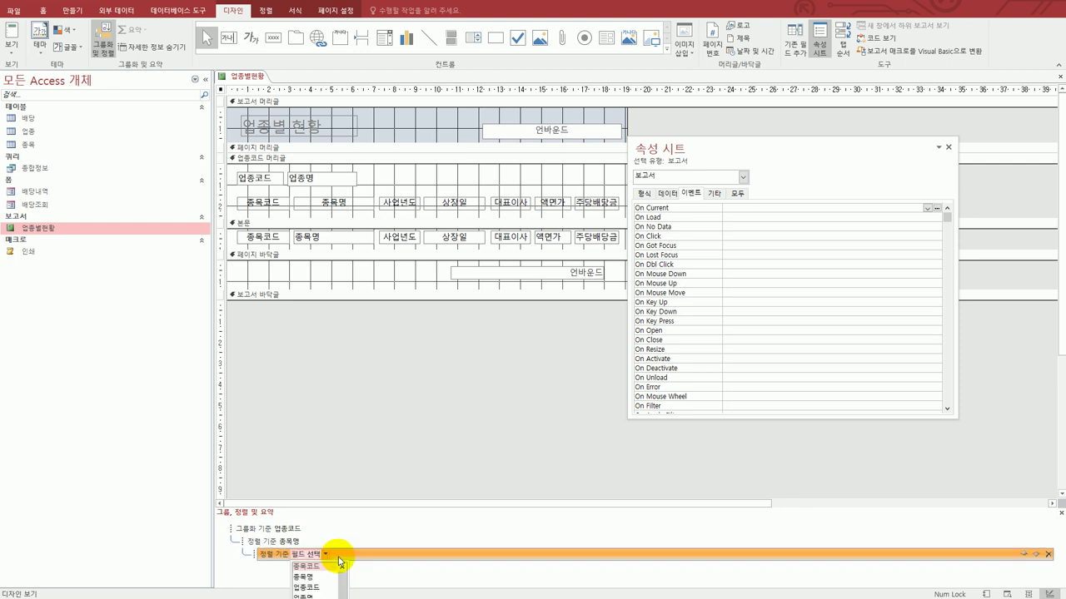
scroll(342, 576, "down", 3)
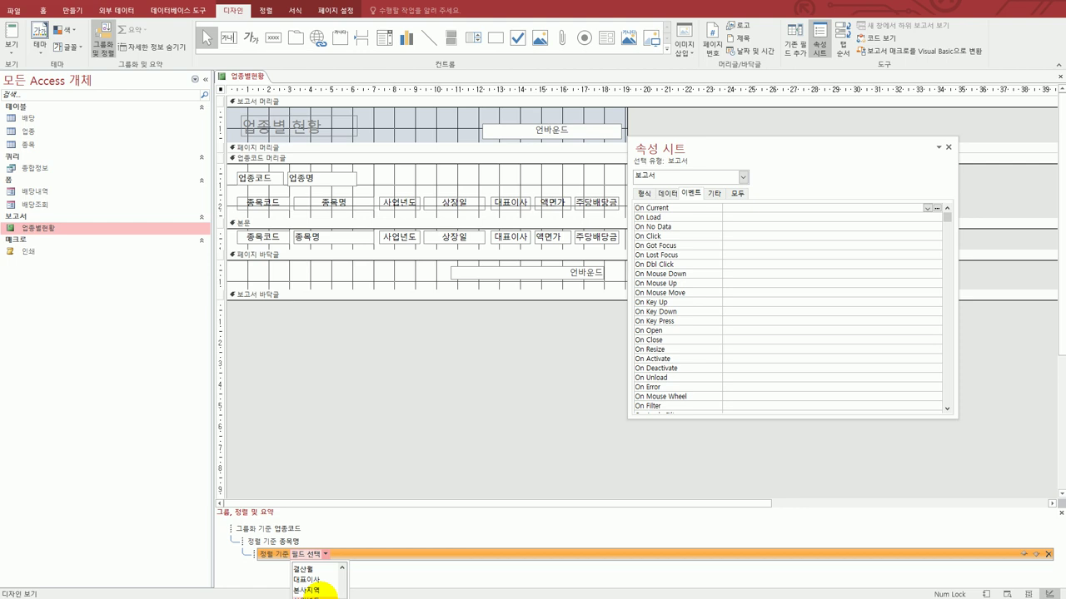
left_click(316, 595)
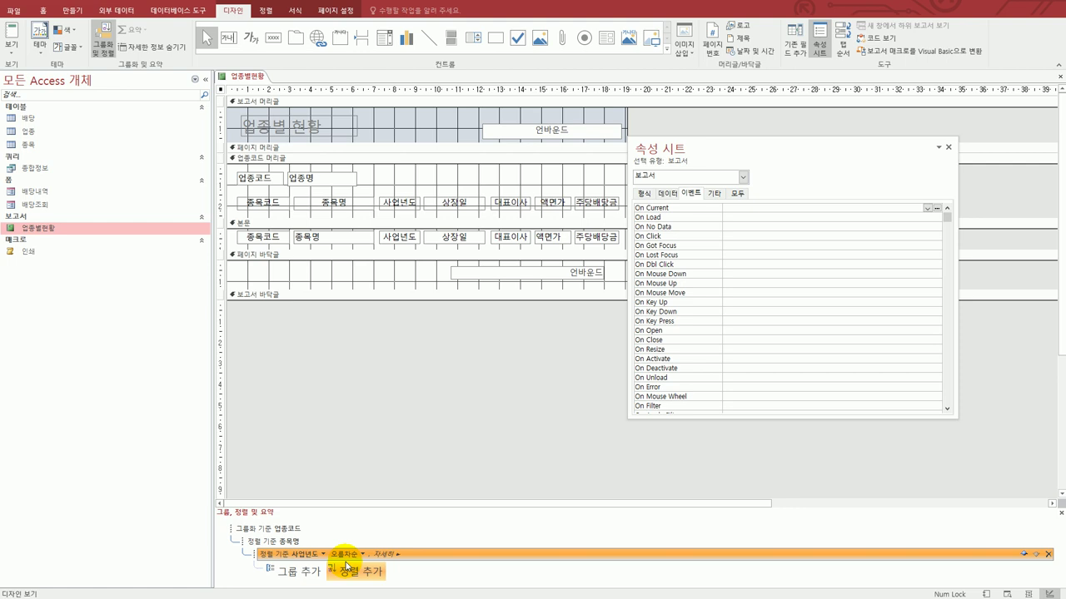
Set the control source (컨트롤 원본) of the txt날짜 text box in the report header to =Now().
left_click(509, 133)
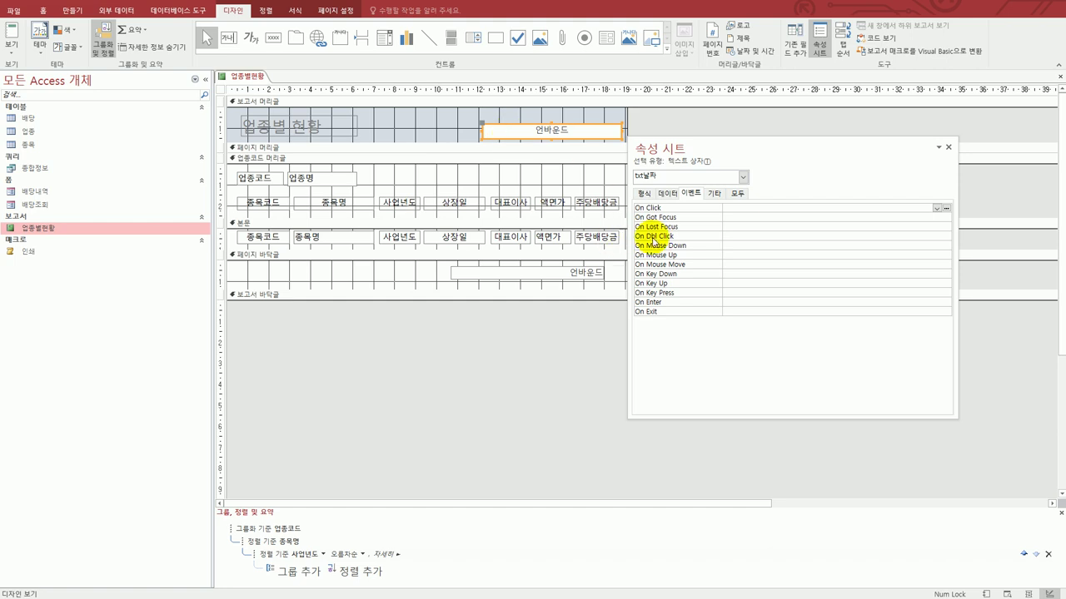
left_click(668, 193)
left_click(769, 209)
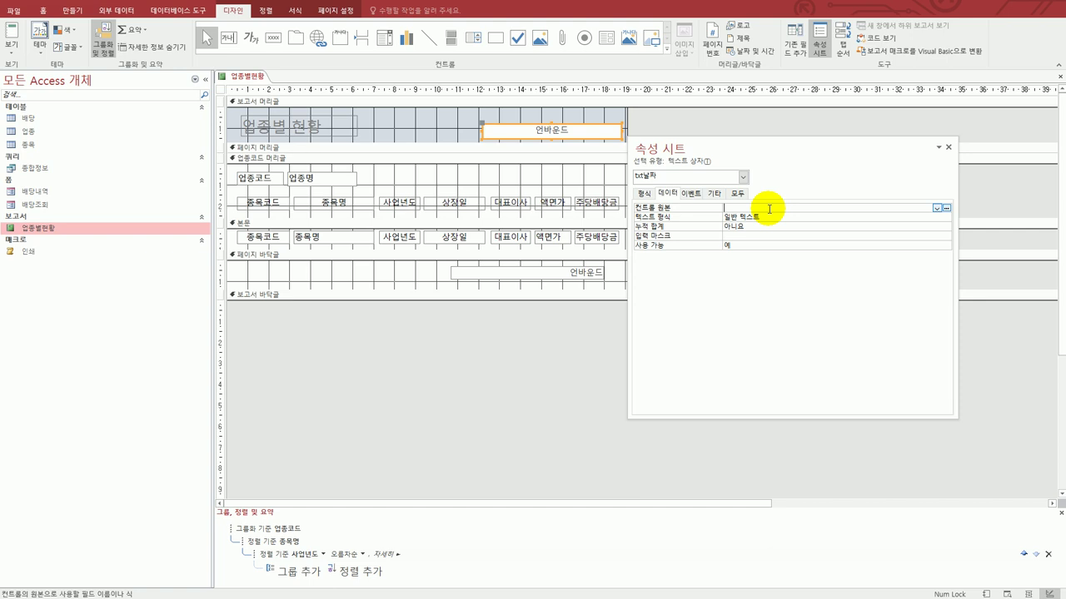
type("=now(")
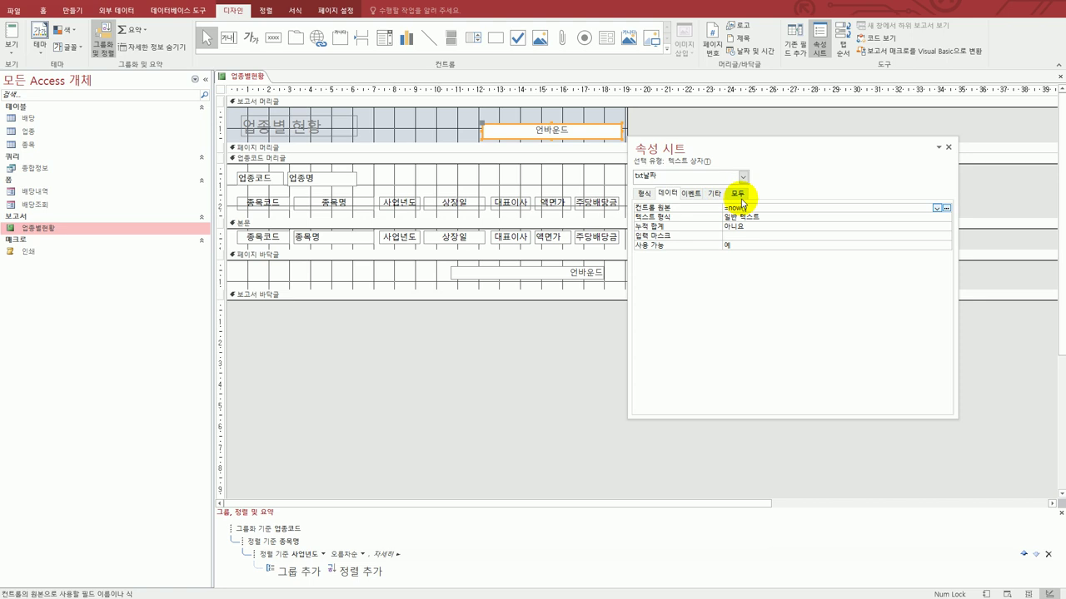
left_click(739, 195)
Set the txt날짜 text box's format (형식) to 자세한 시간.
left_click(644, 193)
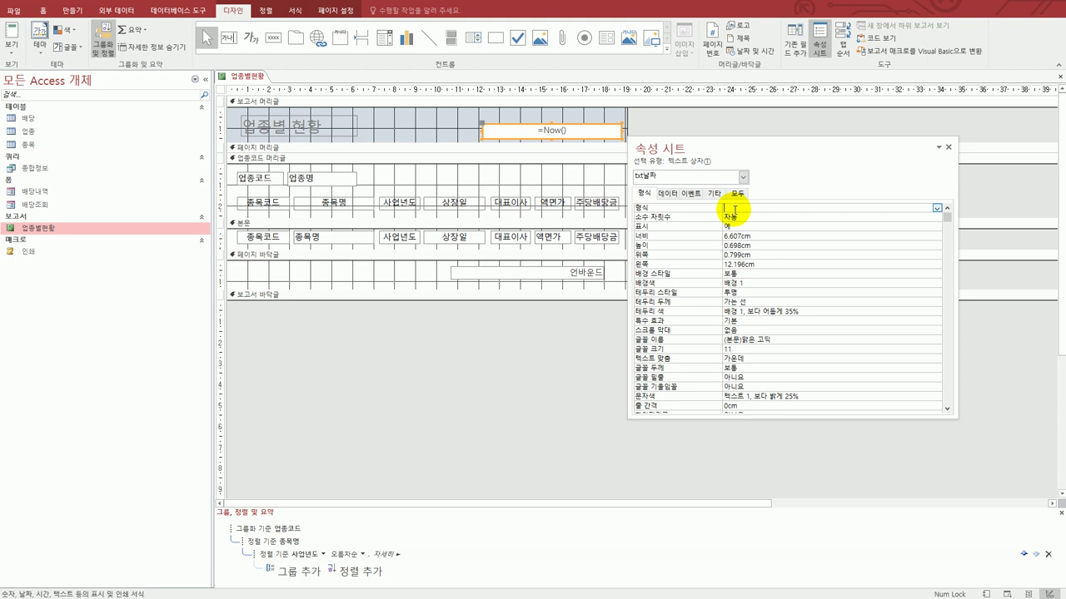
left_click(936, 209)
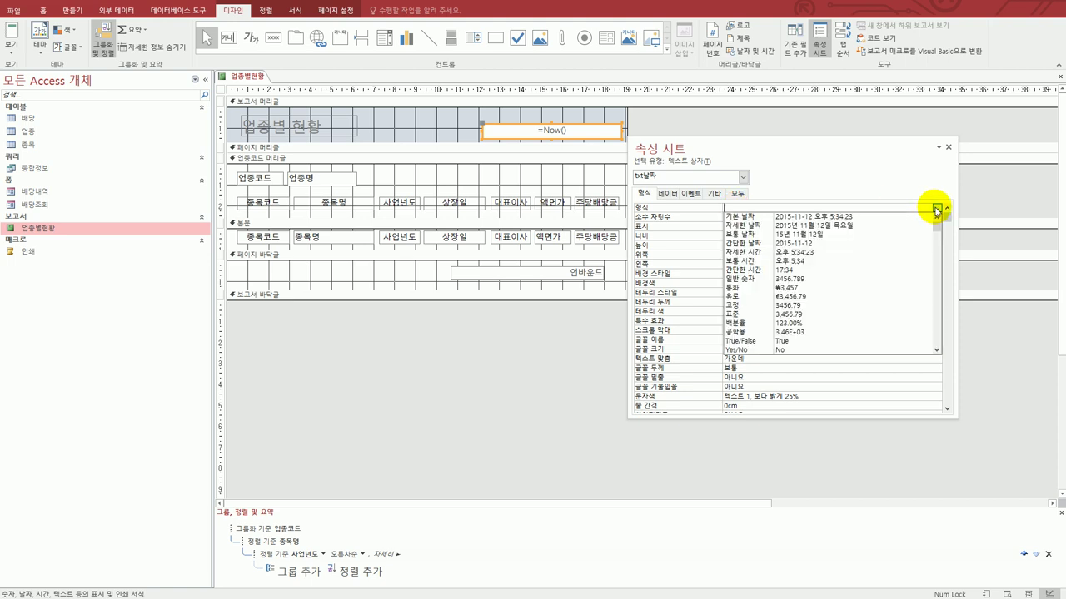
left_click(895, 255)
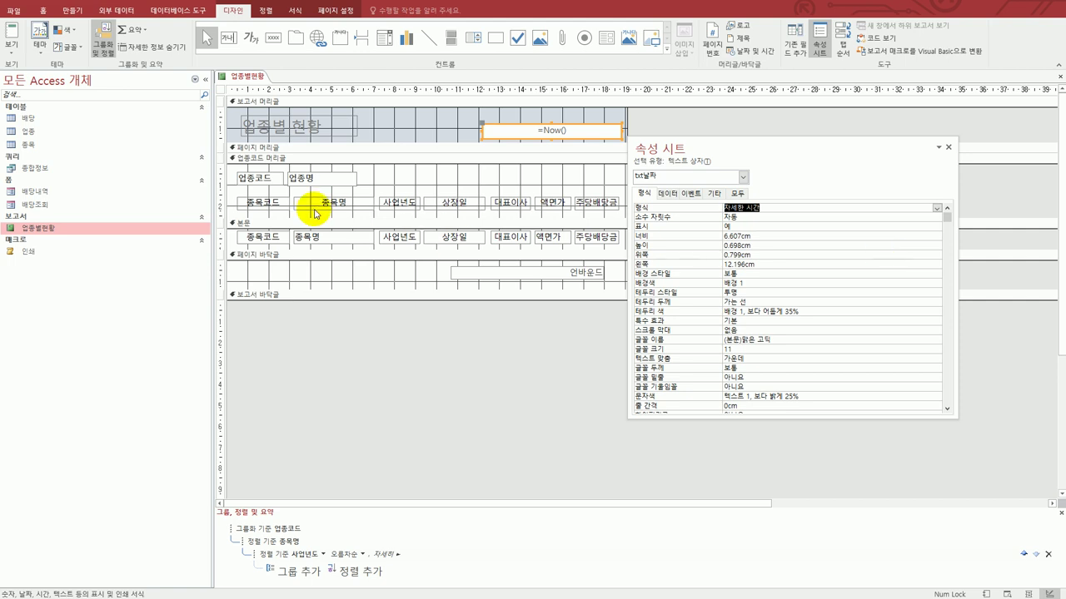
Set 중복 내용 숨기기 to 예 for both the 종목코드 and 종목명 text boxes in the detail section (본문).
left_click(250, 225)
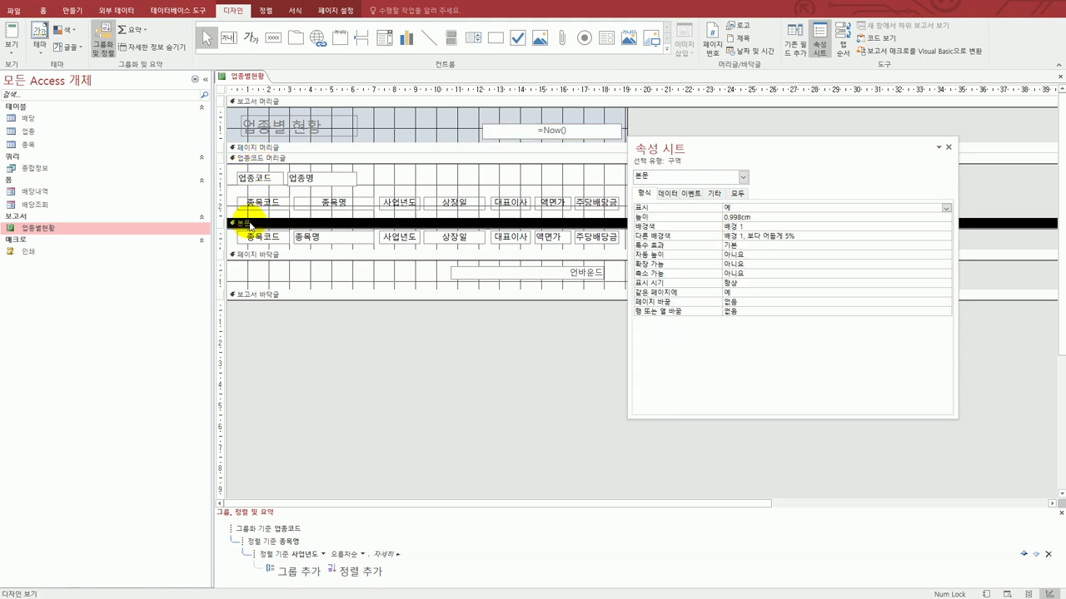
left_click(260, 237)
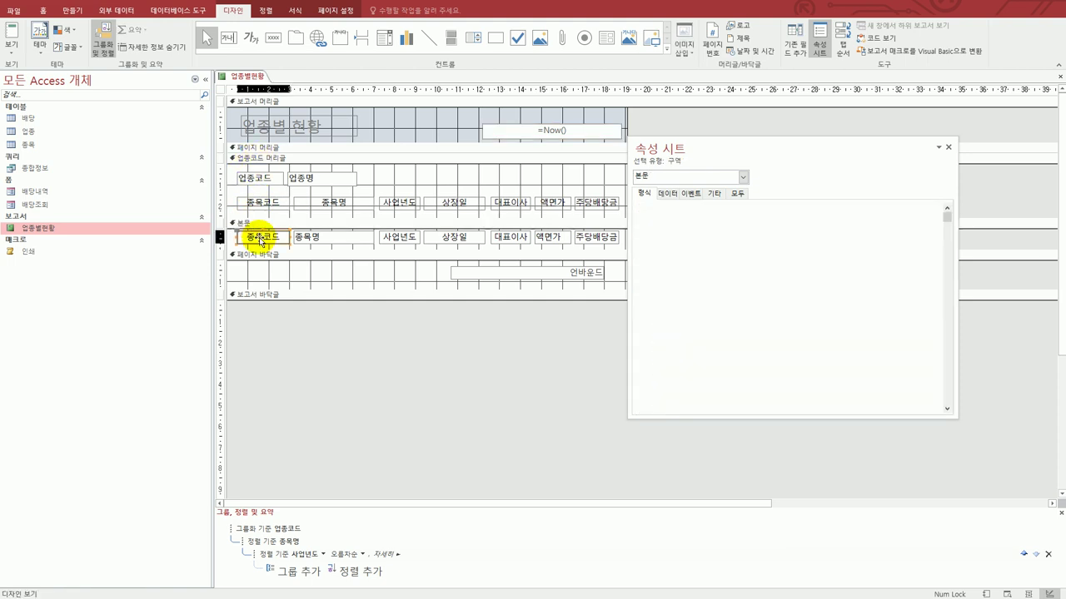
left_click(320, 239)
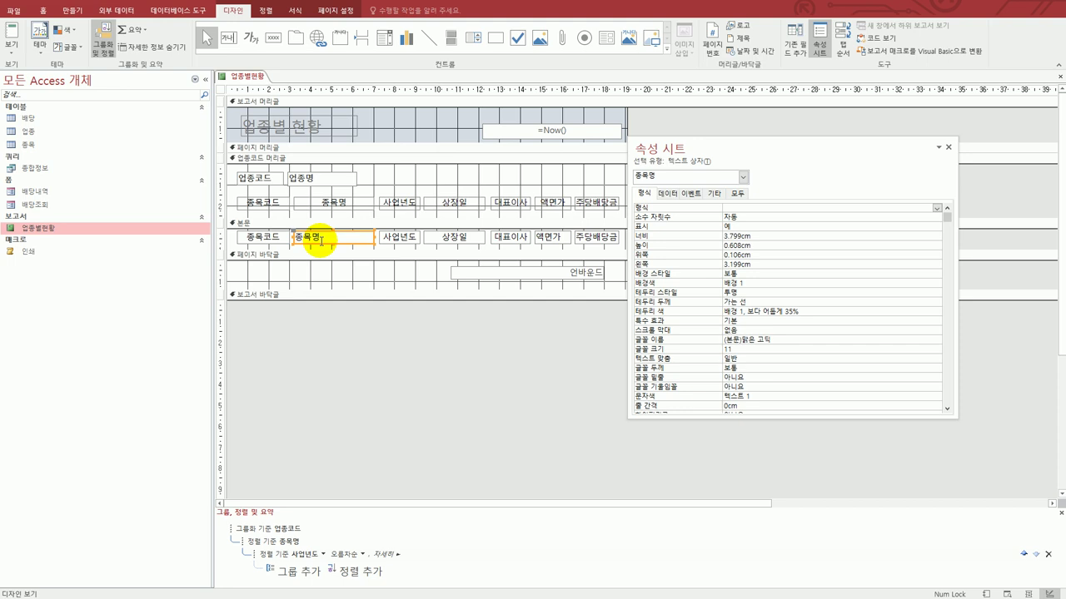
left_click(274, 242, "shift")
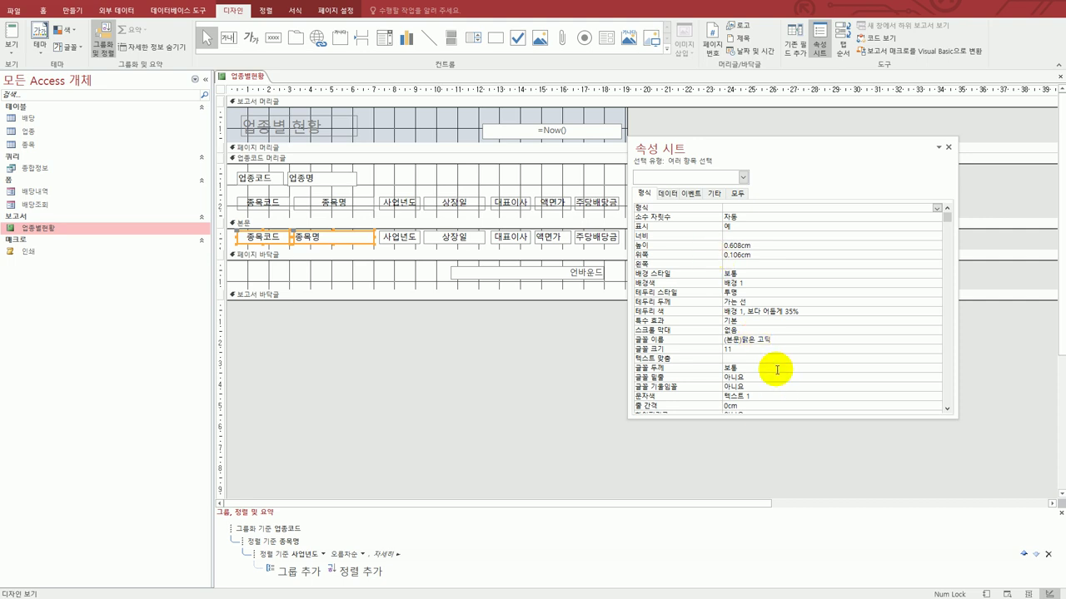
scroll(776, 370, "down", 5)
scroll(776, 370, "down", 3)
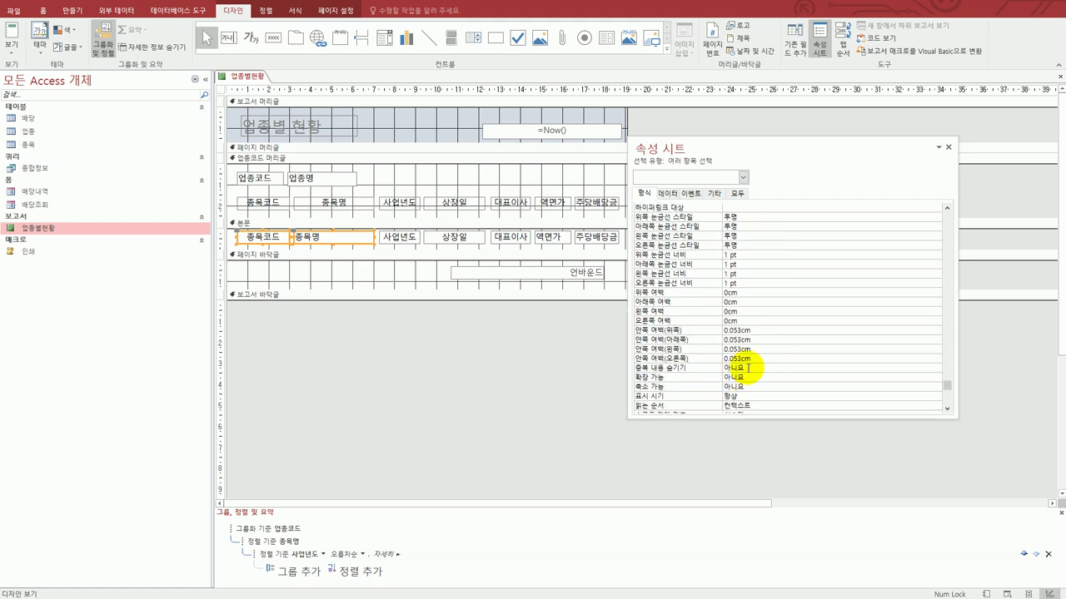
double_click(748, 368)
left_click(748, 367)
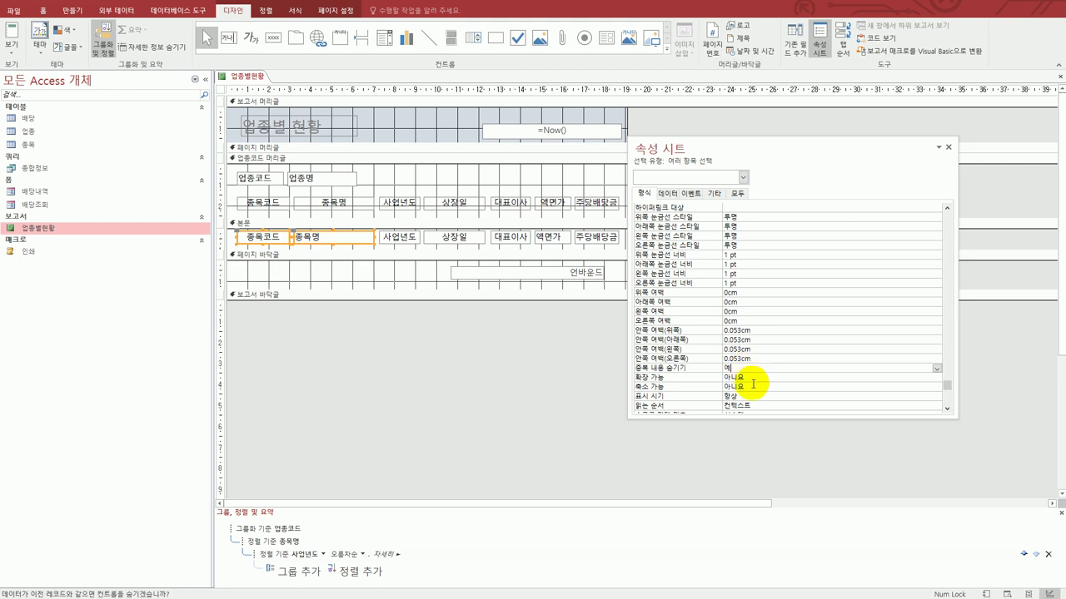
Make the 업종코드 group header repeat on every page by setting 반복 실행 구역 to 예.
left_click(257, 158)
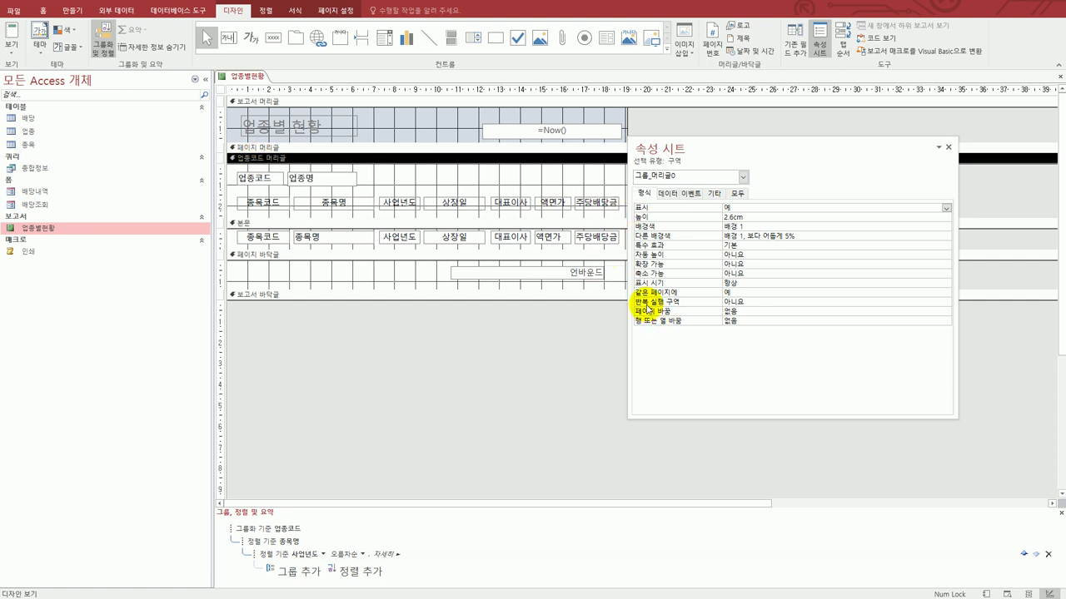
double_click(753, 303)
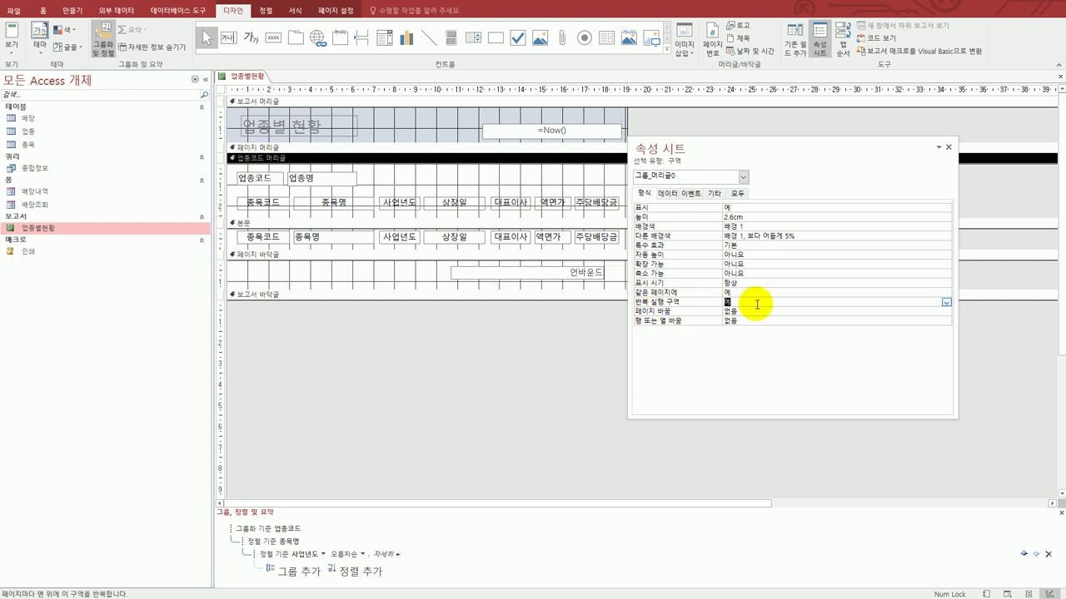
left_click(757, 304)
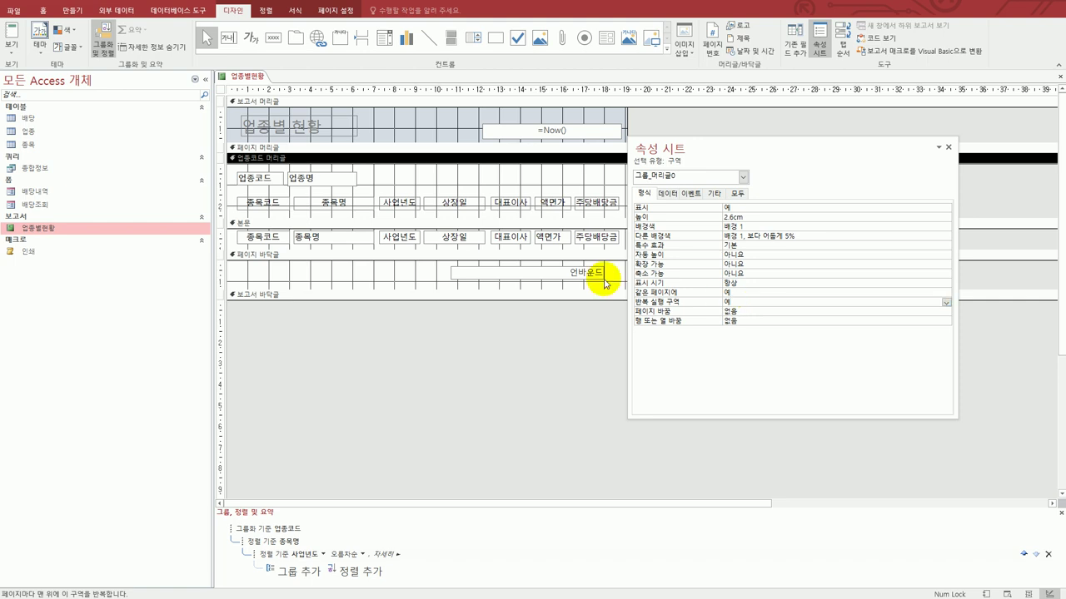
Set the control source of the txt페이지 text box in the page footer to =[Page] & "/" & [Pages] & "페이지".
left_click(524, 277)
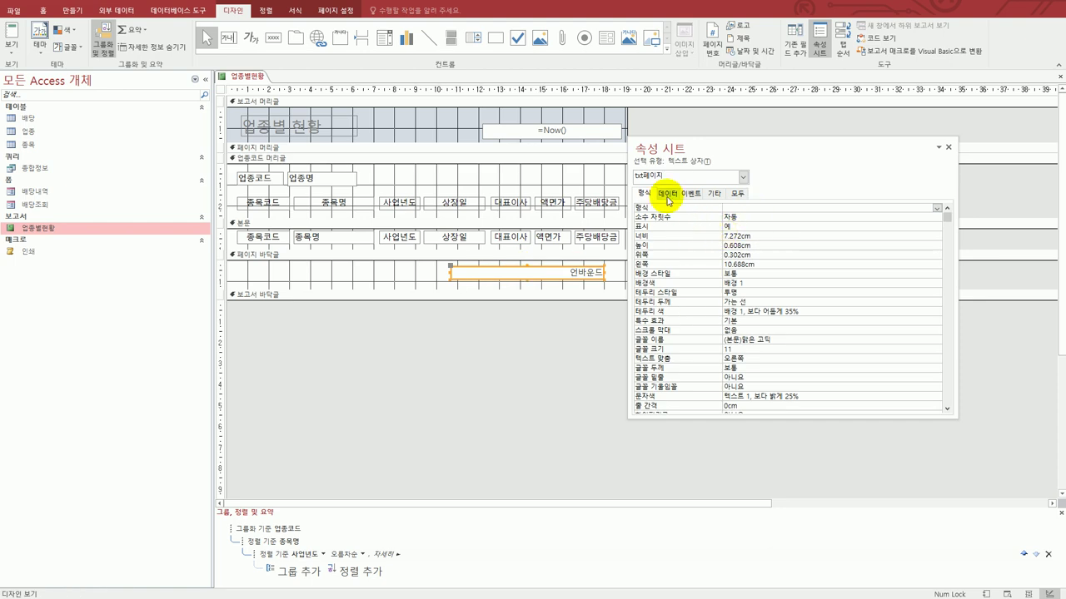
left_click(668, 193)
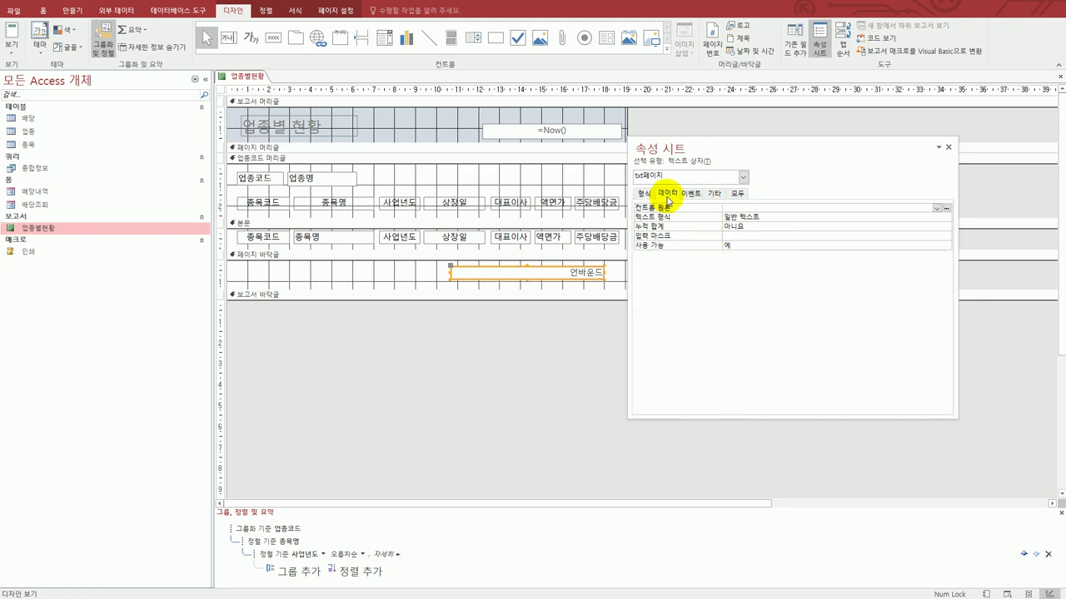
left_click(730, 209)
type("=")
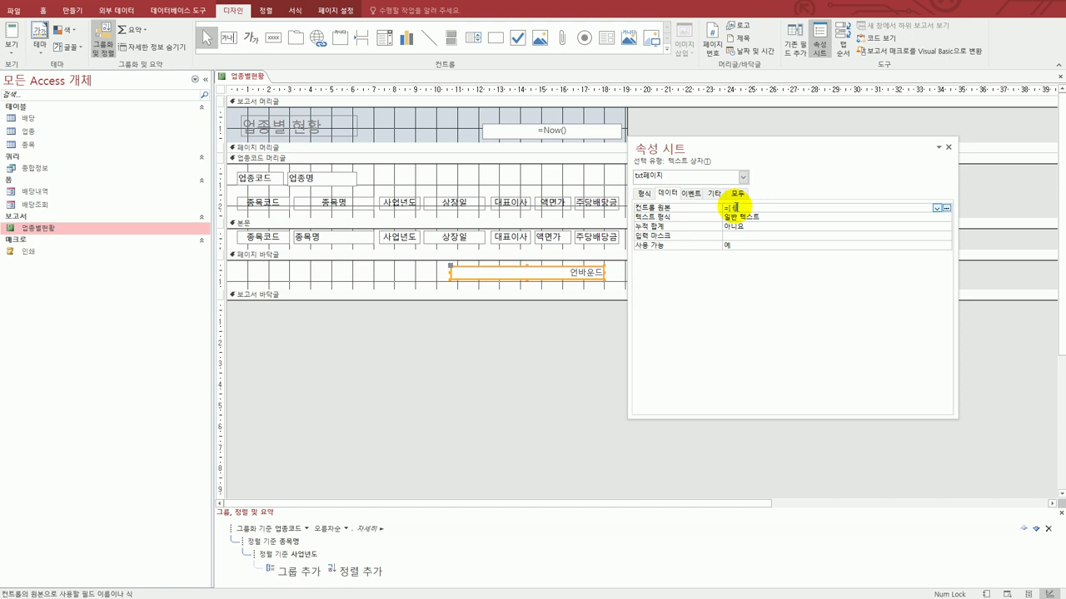
type("[page")
type("] & \"/\" & [pages] & \"페이지\"")
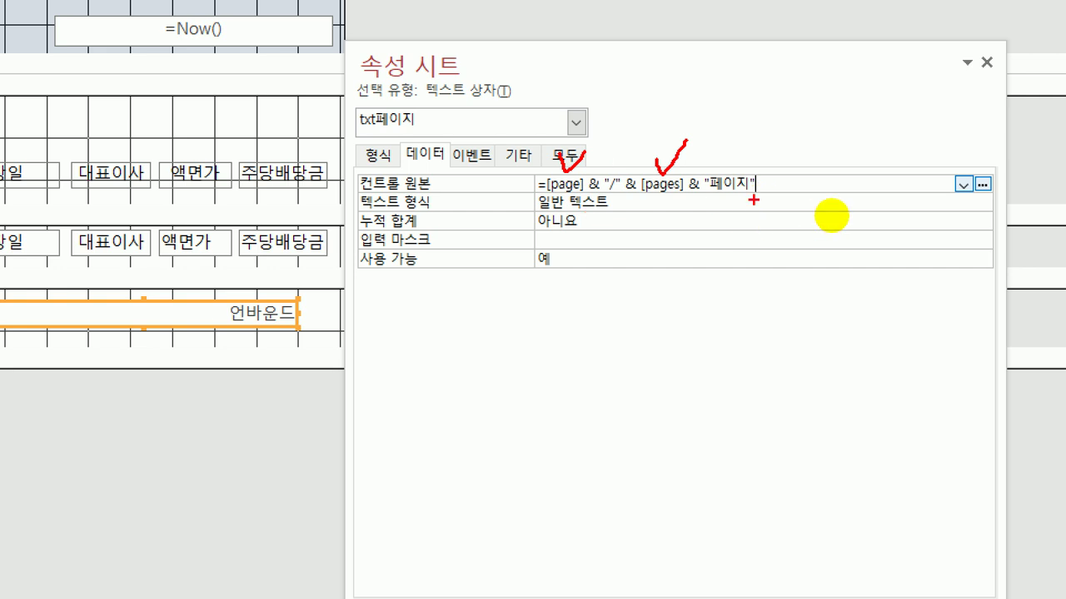
key("Return")
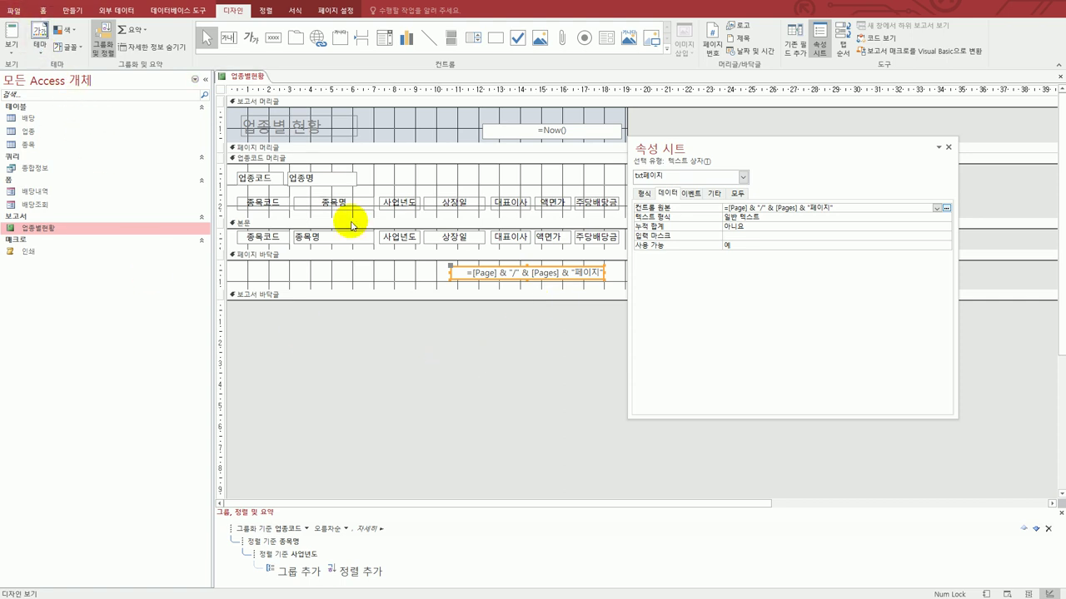
Check the 업종별현황 report's sorting, time and page numbering in print preview, and return to design view.
left_click(12, 50)
left_click(33, 97)
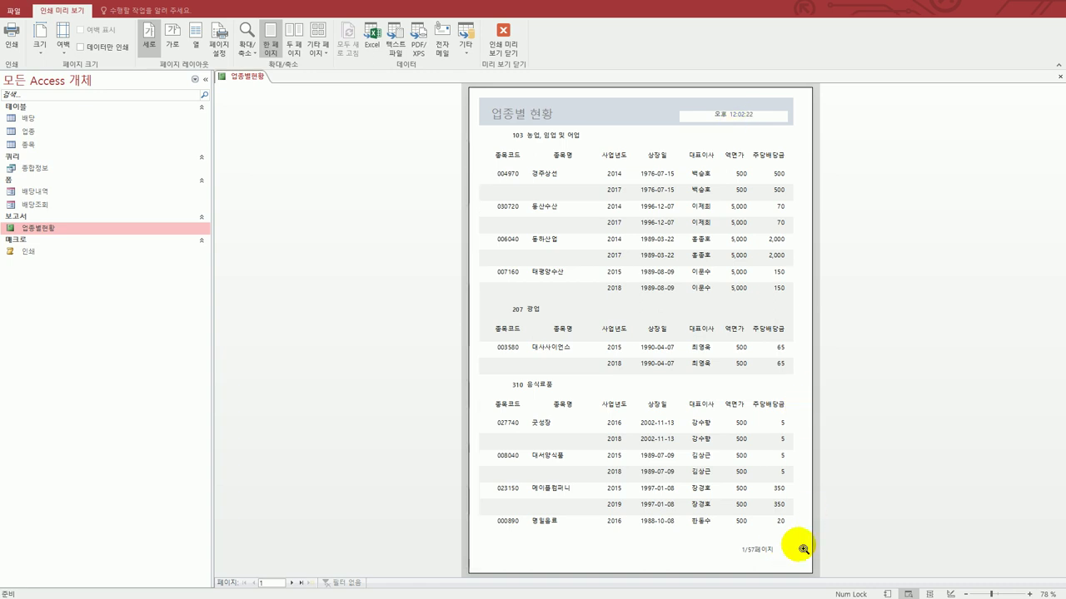
left_click(516, 53)
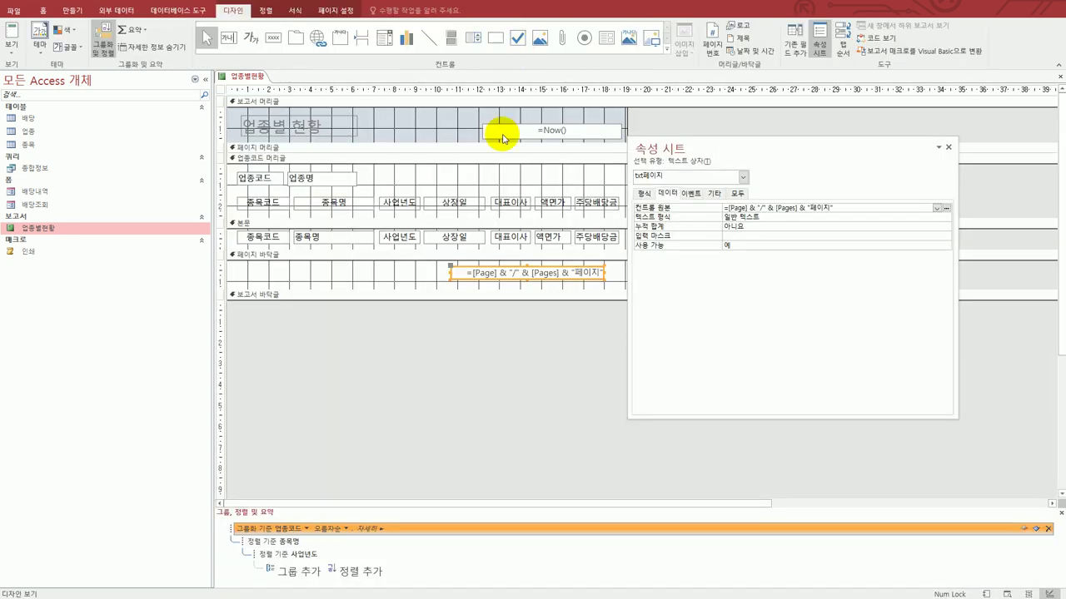
Close the 업종별현황 report and open the 배당조회 form in design view.
left_click(478, 421)
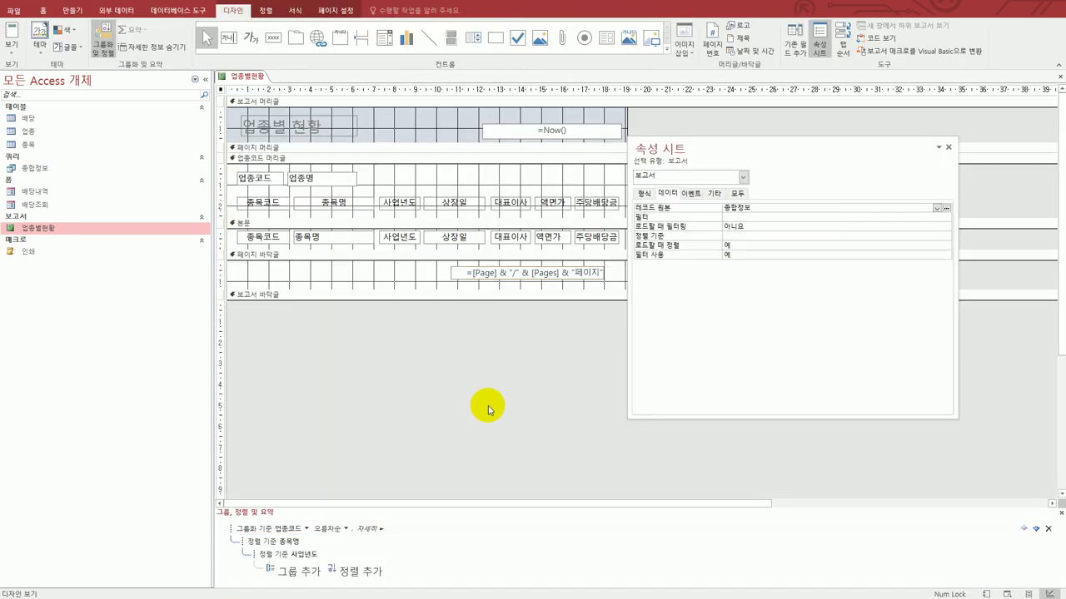
left_click(1059, 76)
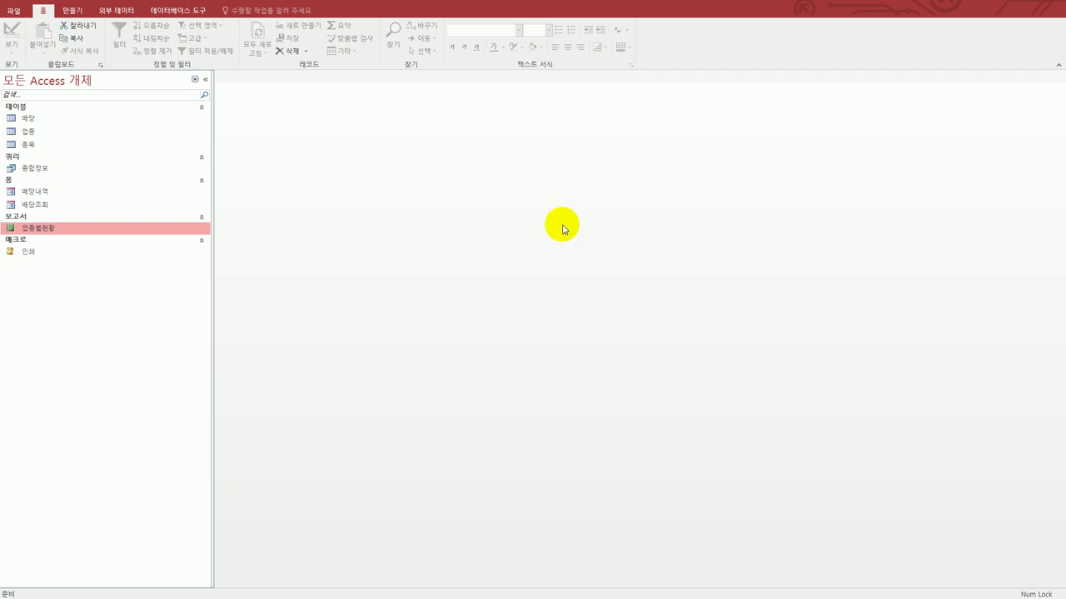
left_click(66, 211)
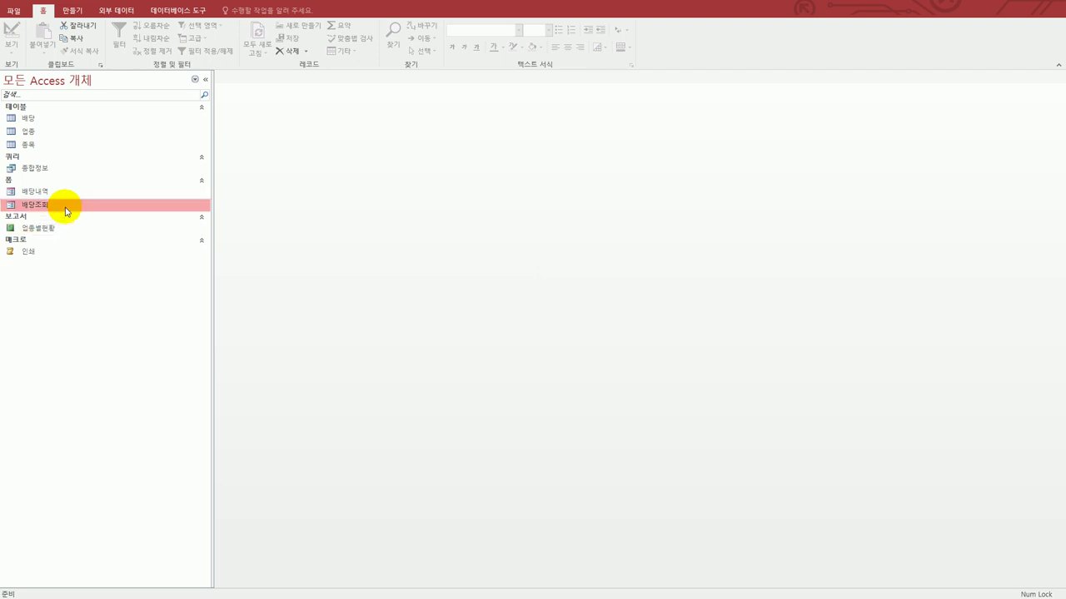
right_click(66, 210)
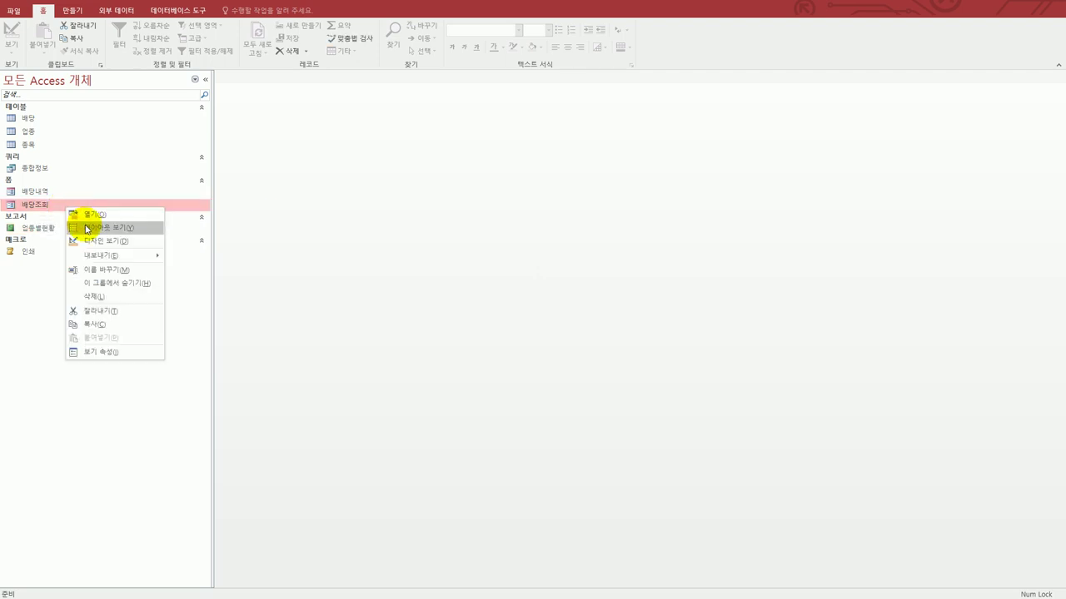
left_click(84, 226)
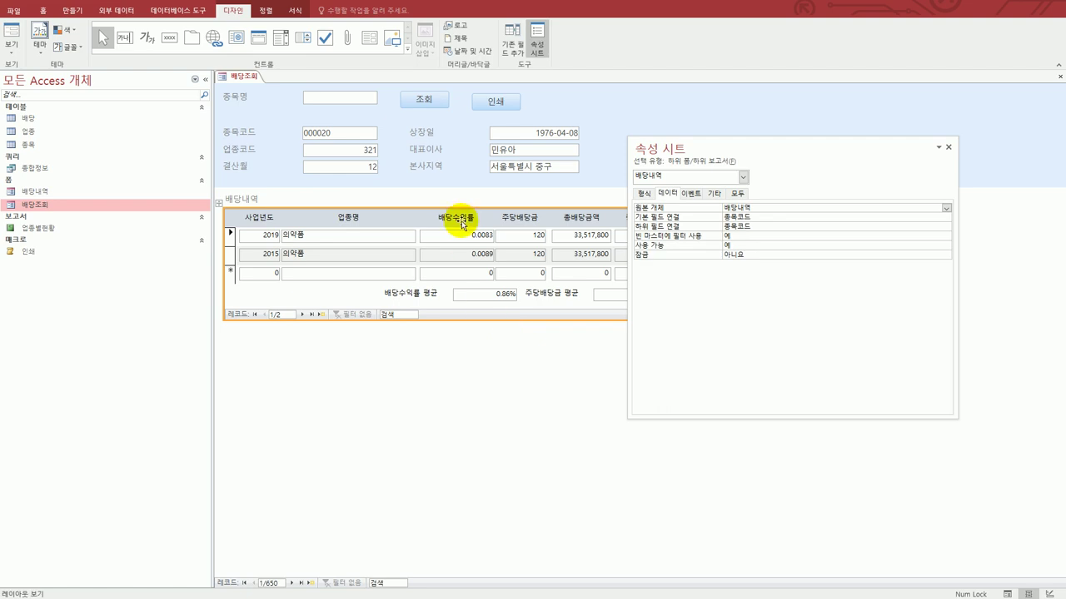
left_click(14, 55)
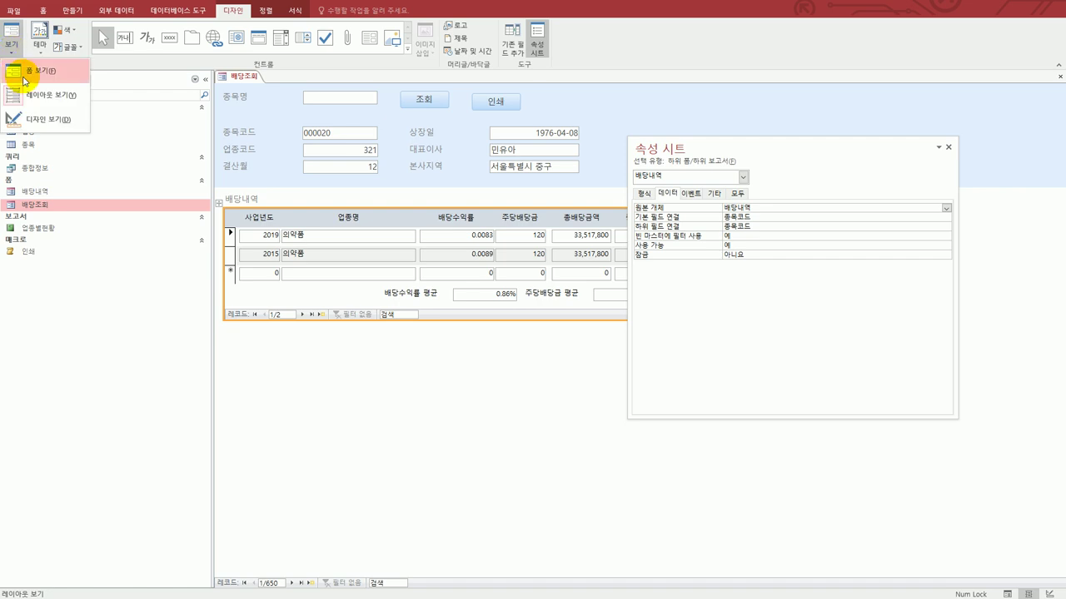
left_click(37, 119)
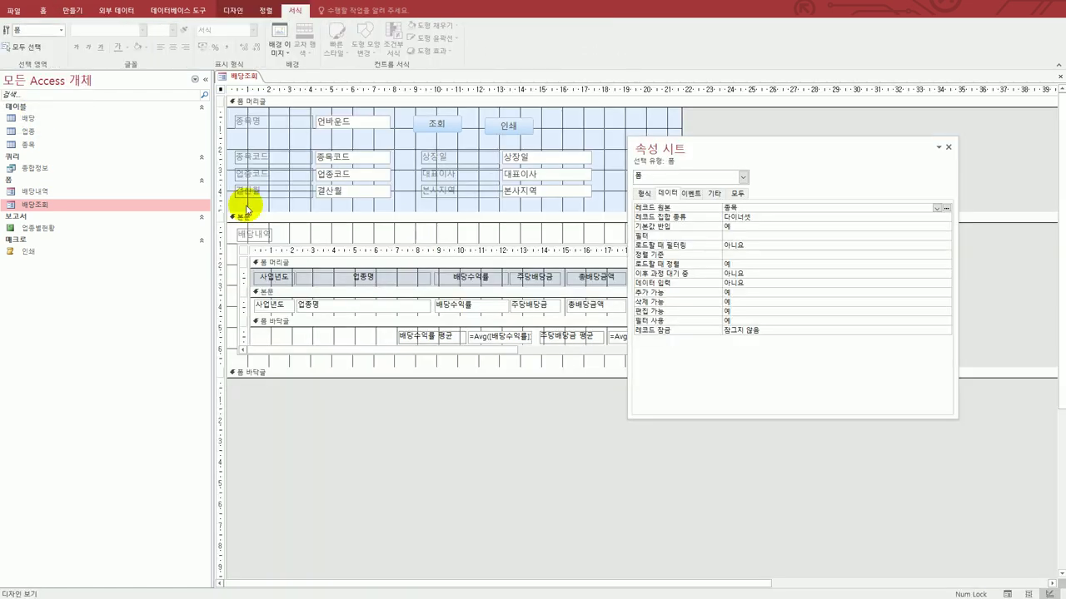
Create an event procedure for the double-click event of the form header section (폼 머리글) and open its code.
left_click(276, 103)
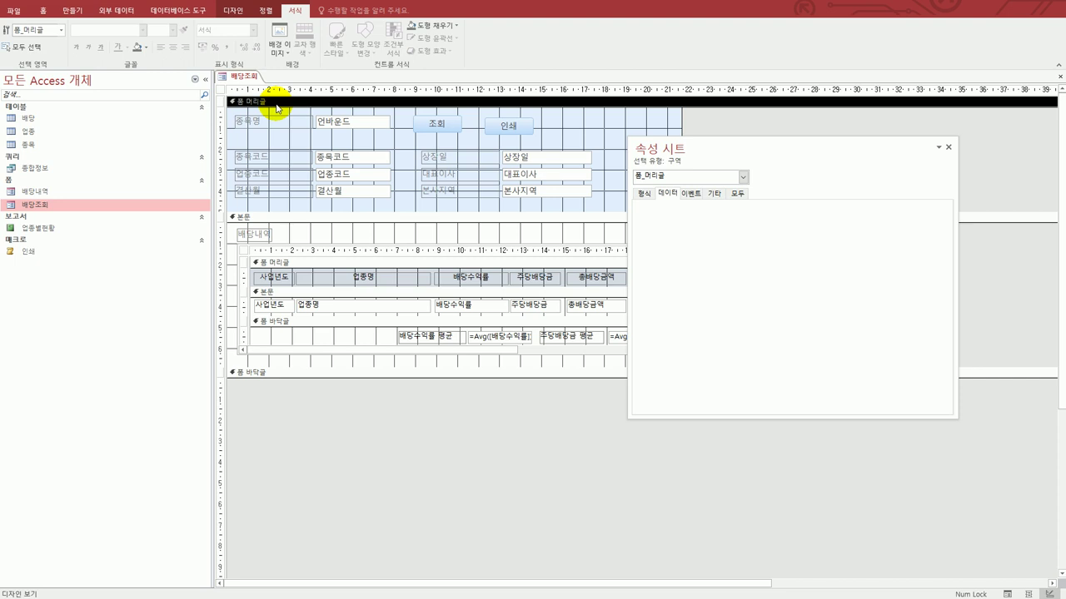
left_click(692, 195)
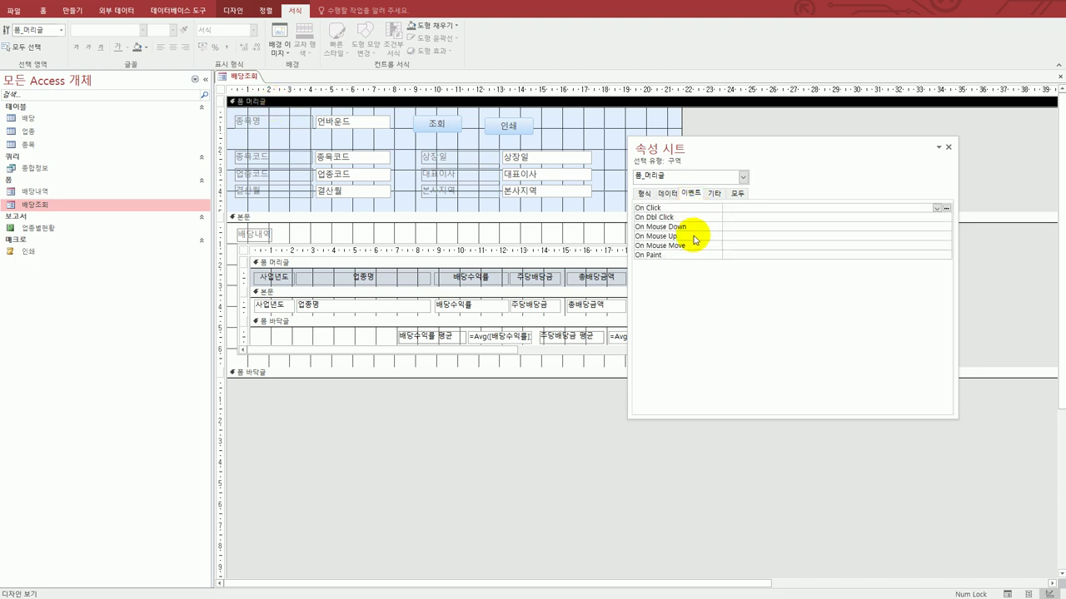
left_click(732, 219)
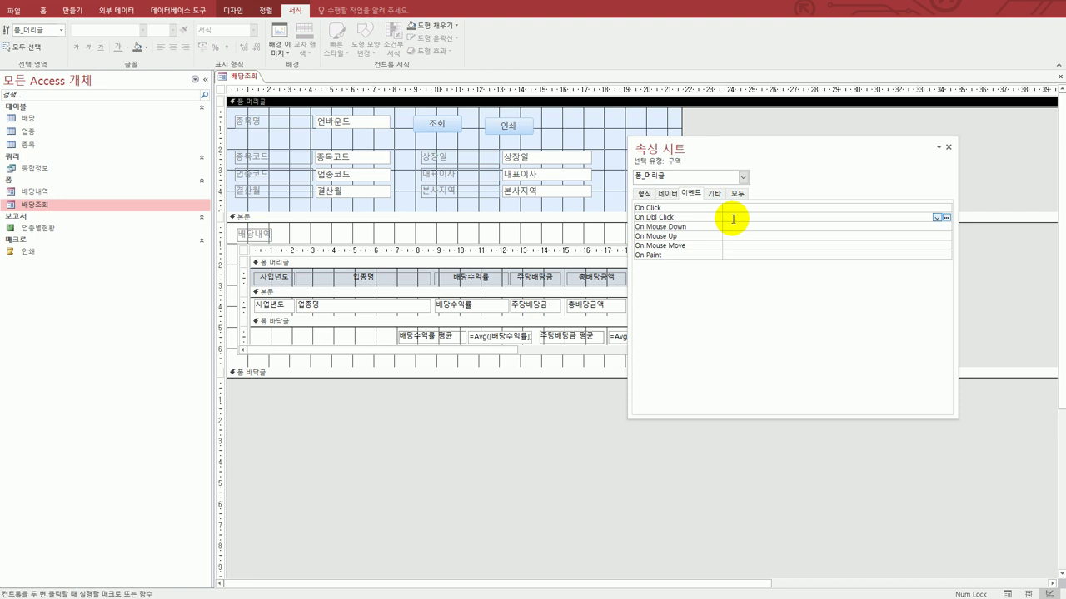
left_click(936, 218)
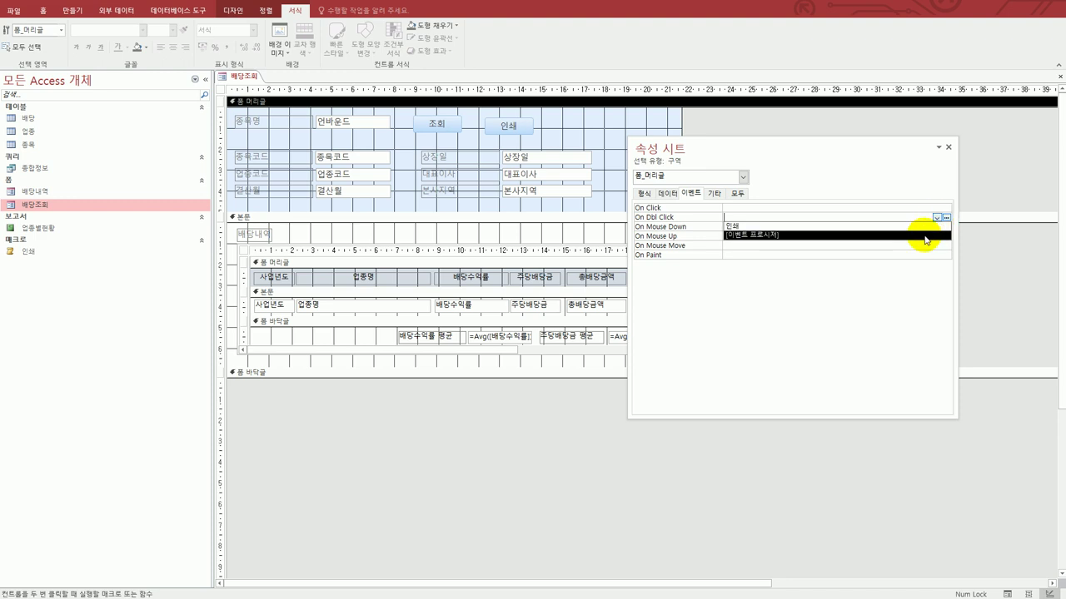
left_click(924, 236)
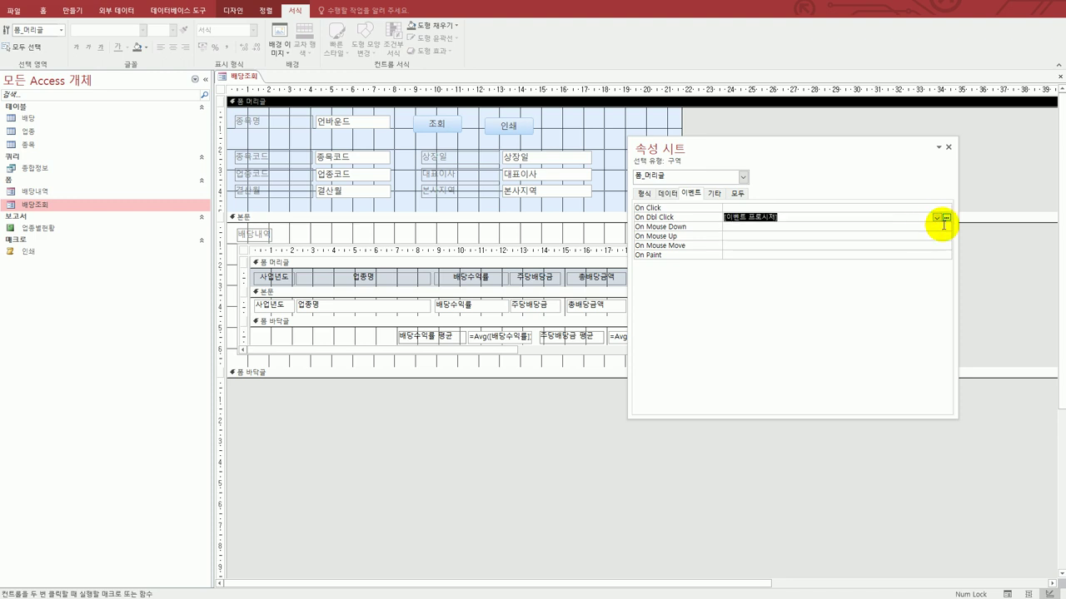
left_click(945, 218)
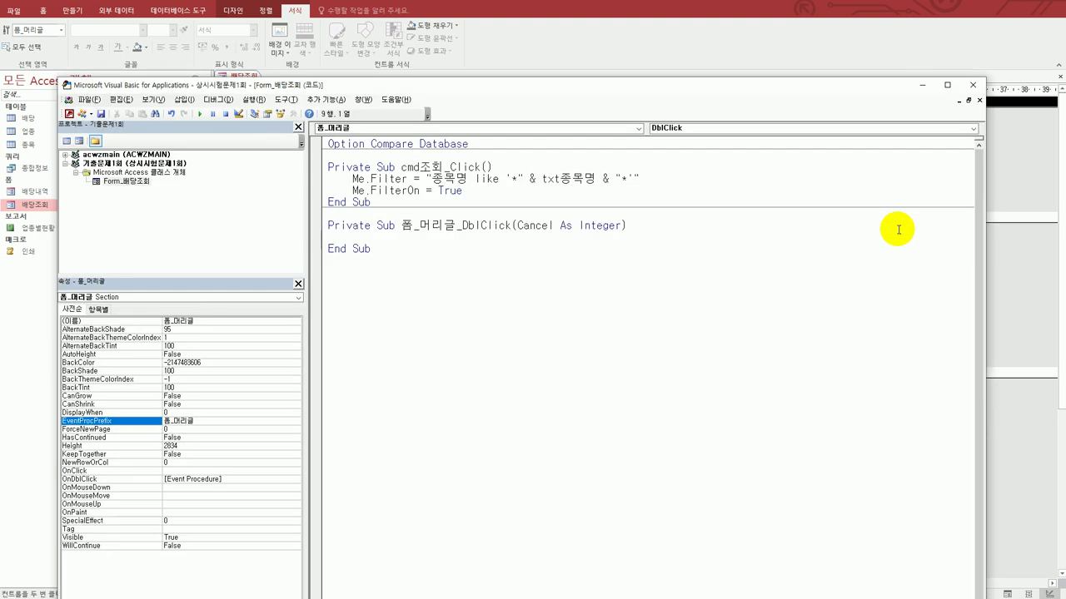
left_click_drag(739, 102, 743, 61)
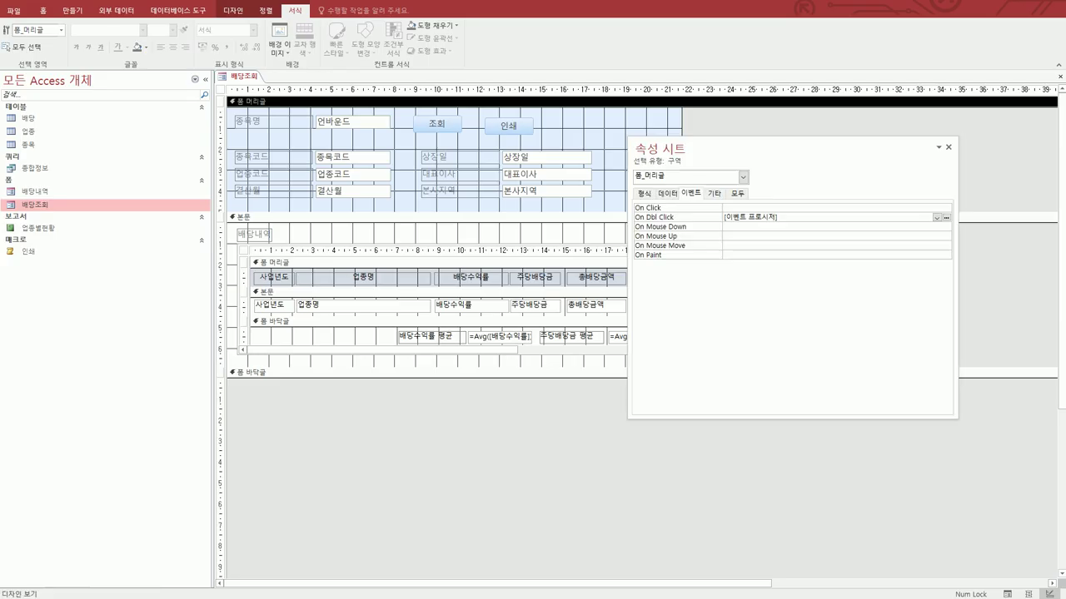
left_click(945, 217)
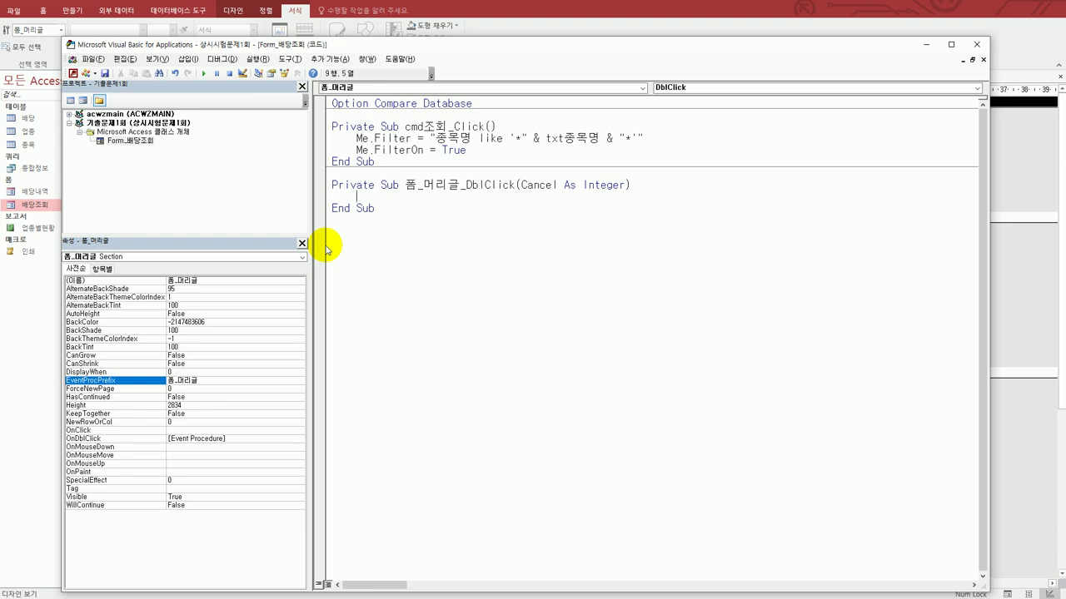
In the DblClick procedure, assign a MsgBox call to variable a with the prompt "종목명에 해당하는 자료를 조회하시겠습니까?".
key("Tab")
type("a = msgbox")
key("BackSpace")
type("(\"wh")
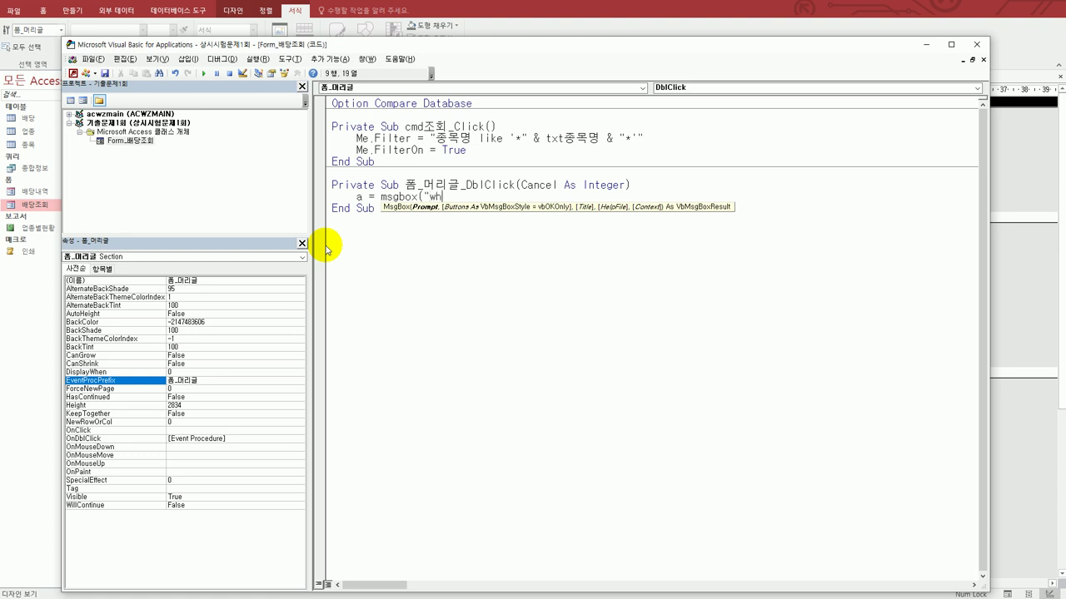
key("BackSpace")
key("BackSpace")
type("종목명에 해당하는 ")
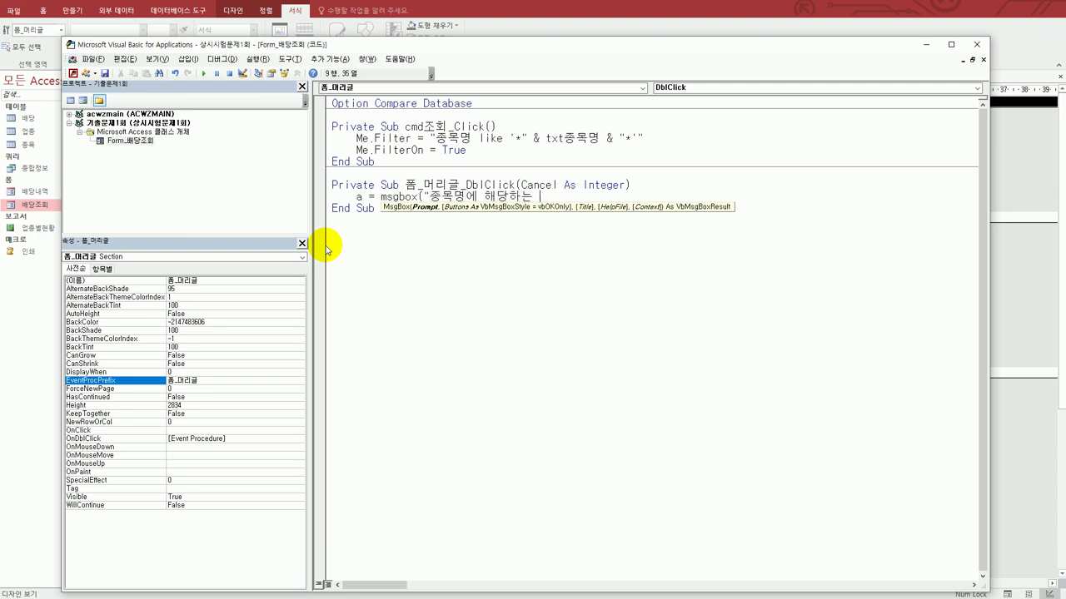
type("자료를")
key("BackSpace")
key("BackSpace")
key("BackSpace")
type("를 조회하시겠습니")
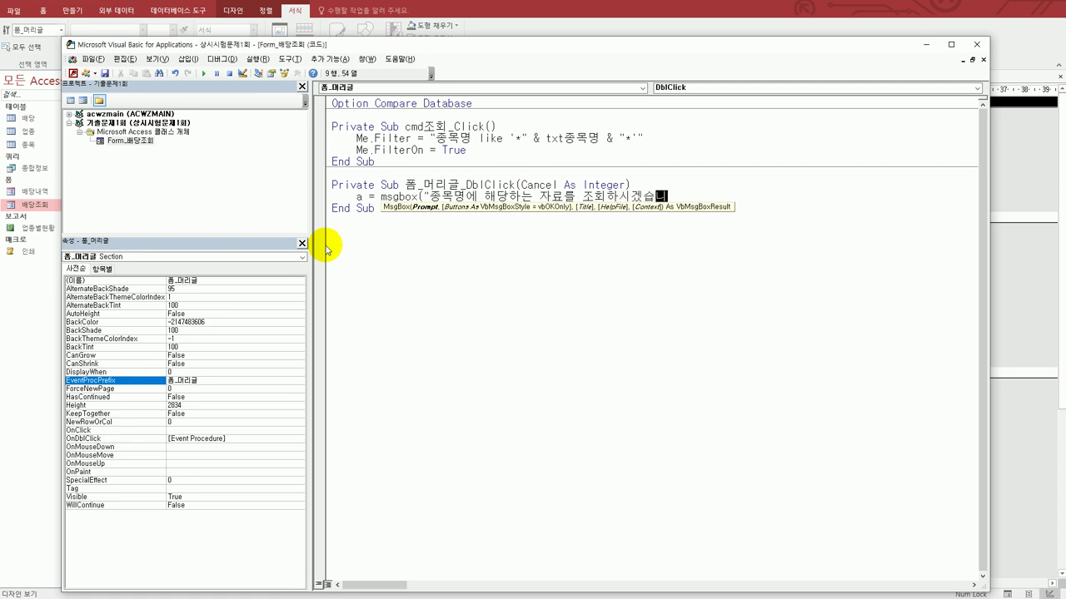
type("까?\",")
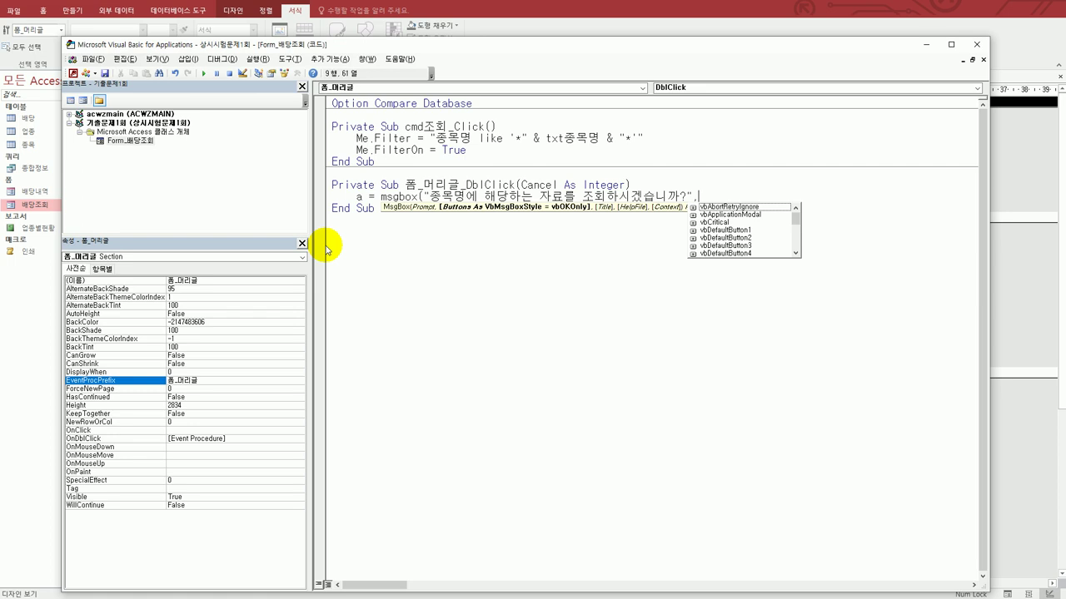
Complete the MsgBox call with the vbYesNo button style and the title "조회".
type("vbyes")
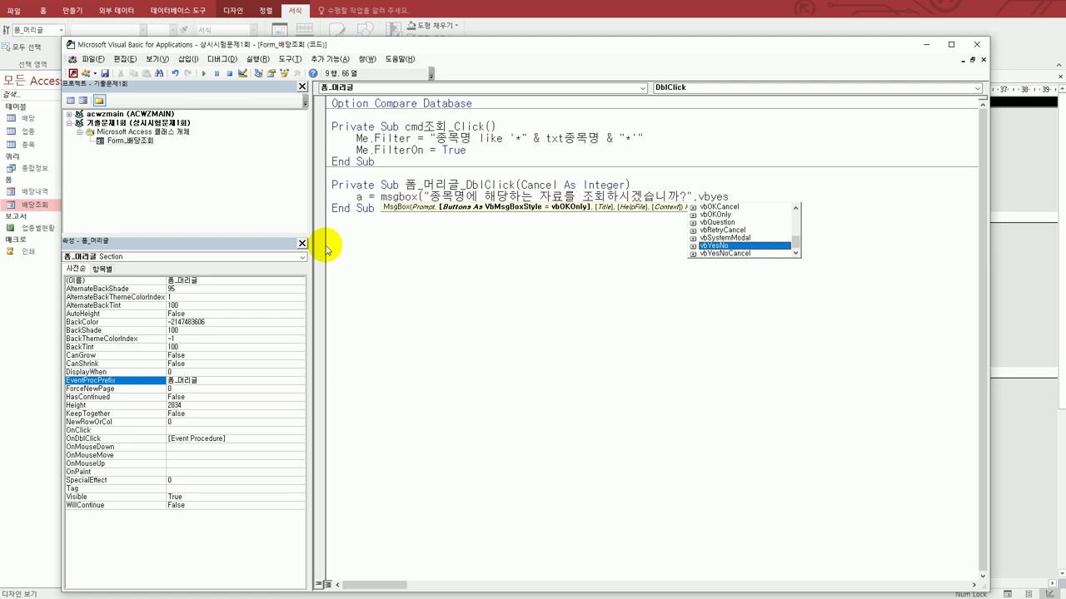
key("Tab")
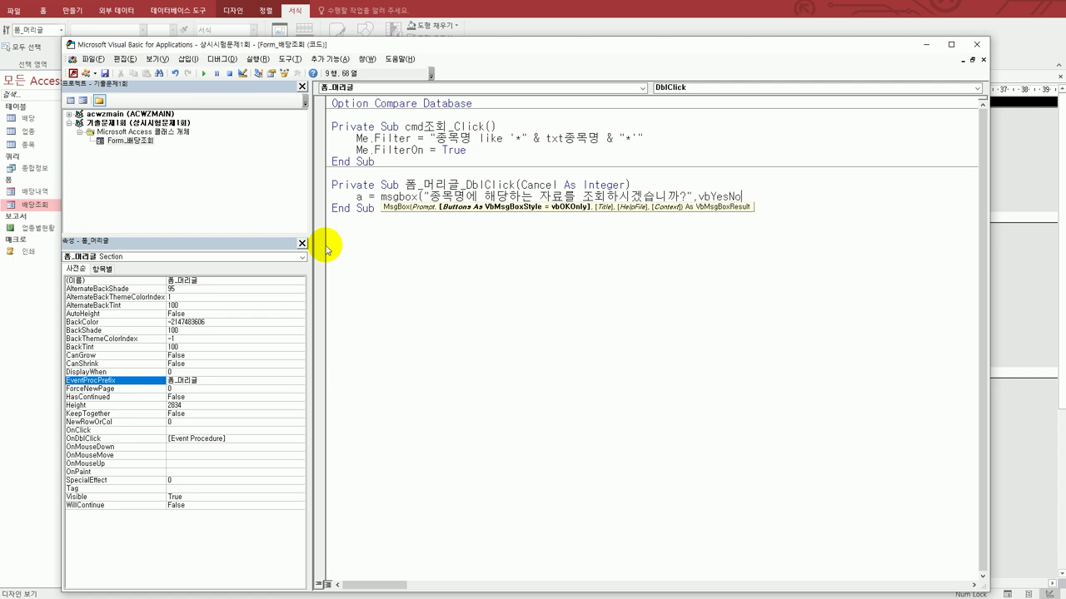
type(",")
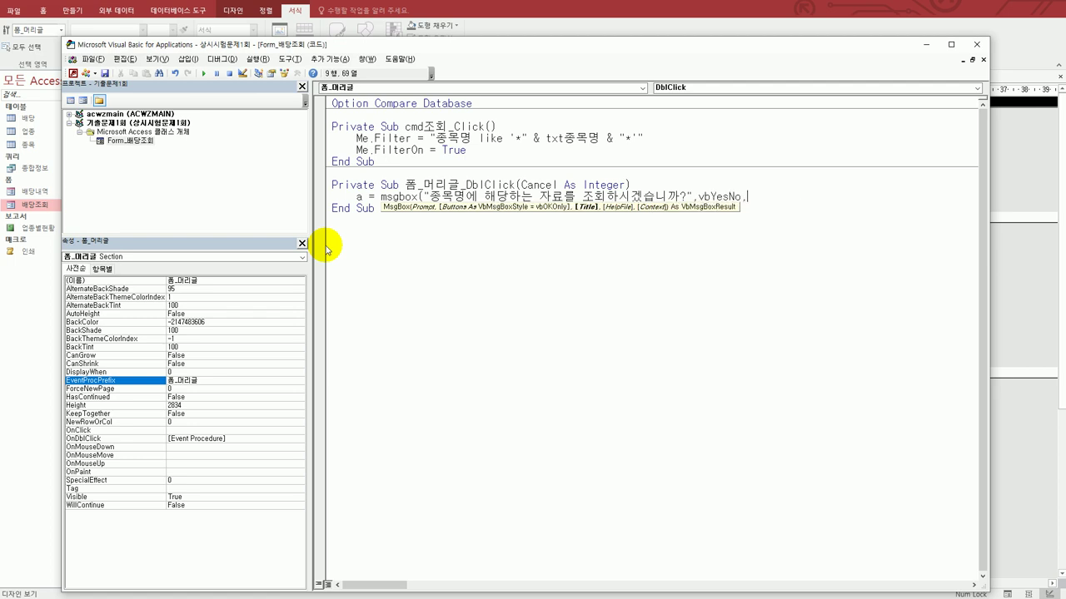
type("\"ㅈ")
type("회\"")
type(")")
key("Down")
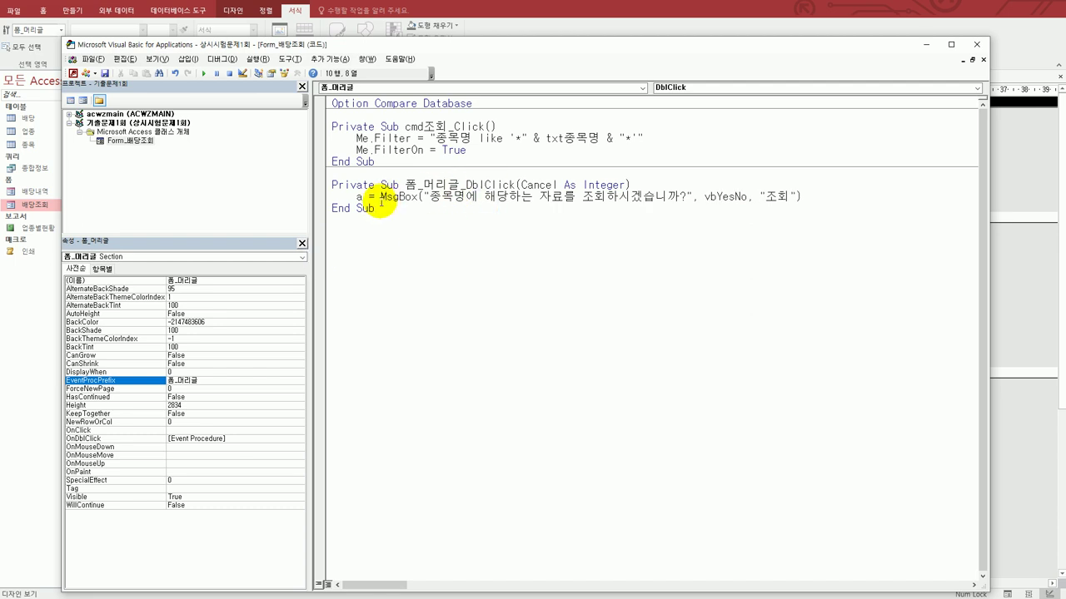
Below the MsgBox line, leave a blank line and add the condition If a = vbYes Then.
left_click(818, 198)
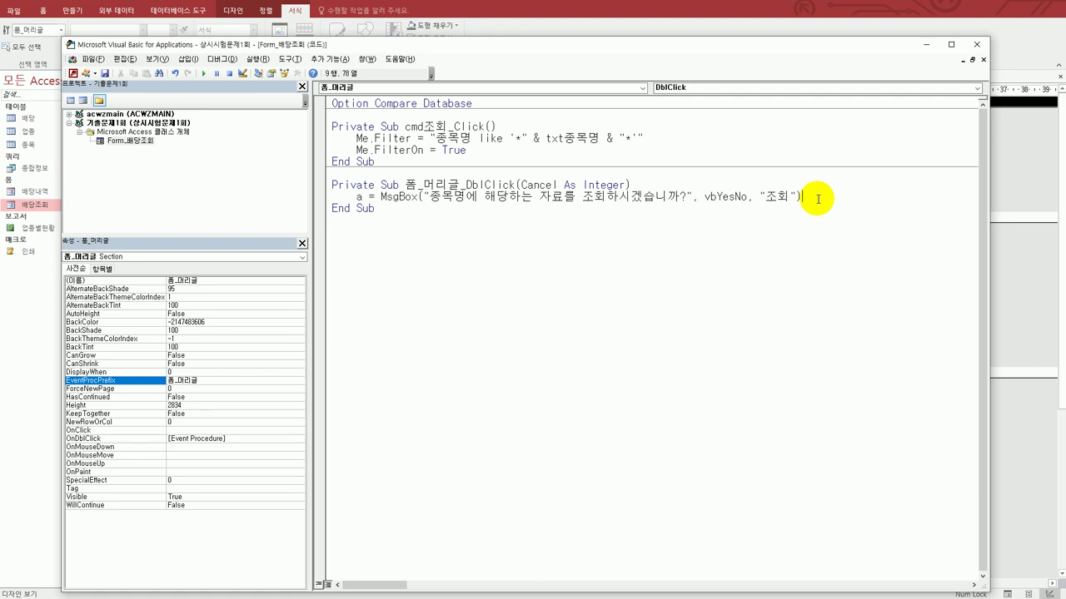
key("Return")
key("Return")
type("if")
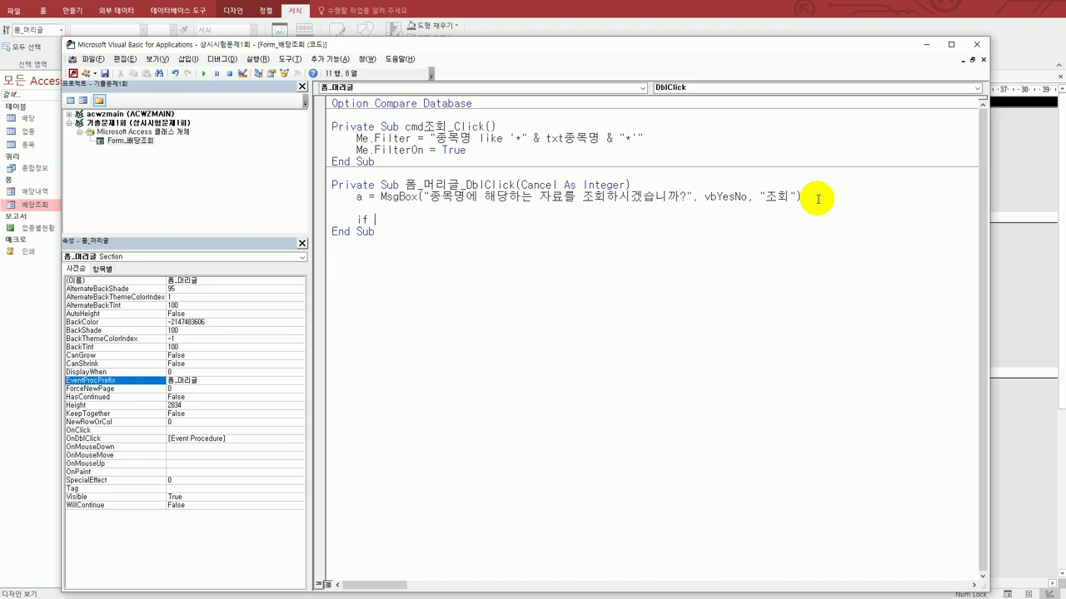
type(" a = vbyes Then")
key("Return")
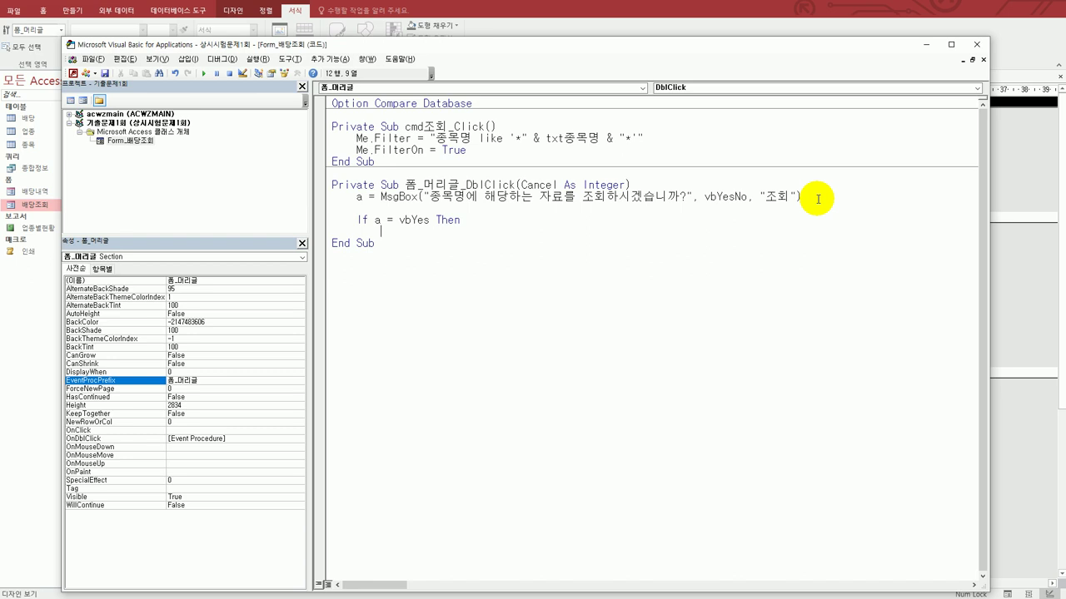
Add DoCmd.GoToControl "txt종목명" inside the condition, finish it with End If, and close the code editor.
type("docmd.")
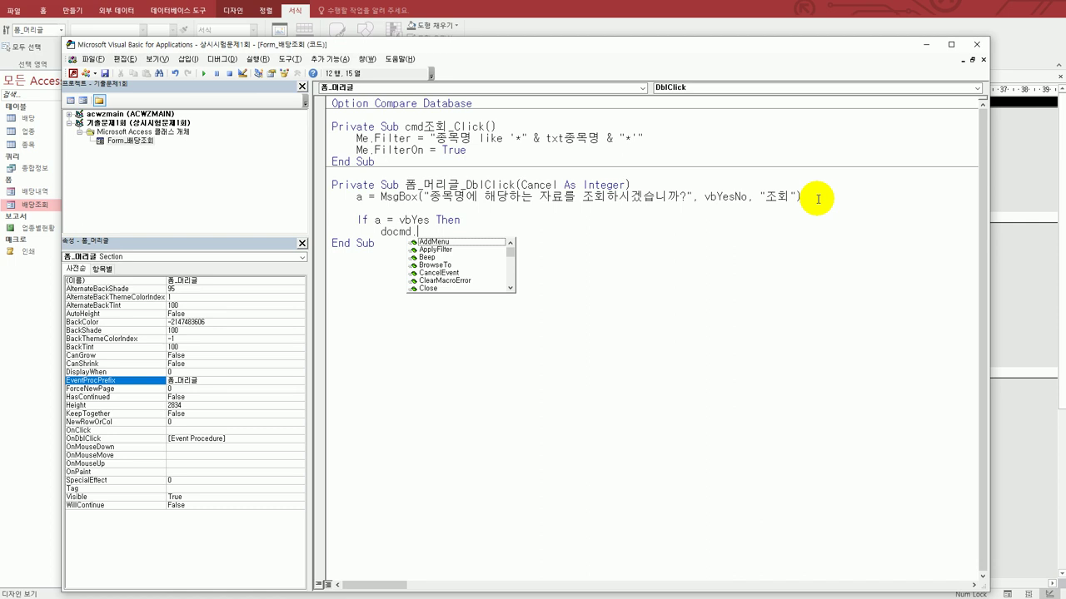
type("goto")
key("Tab")
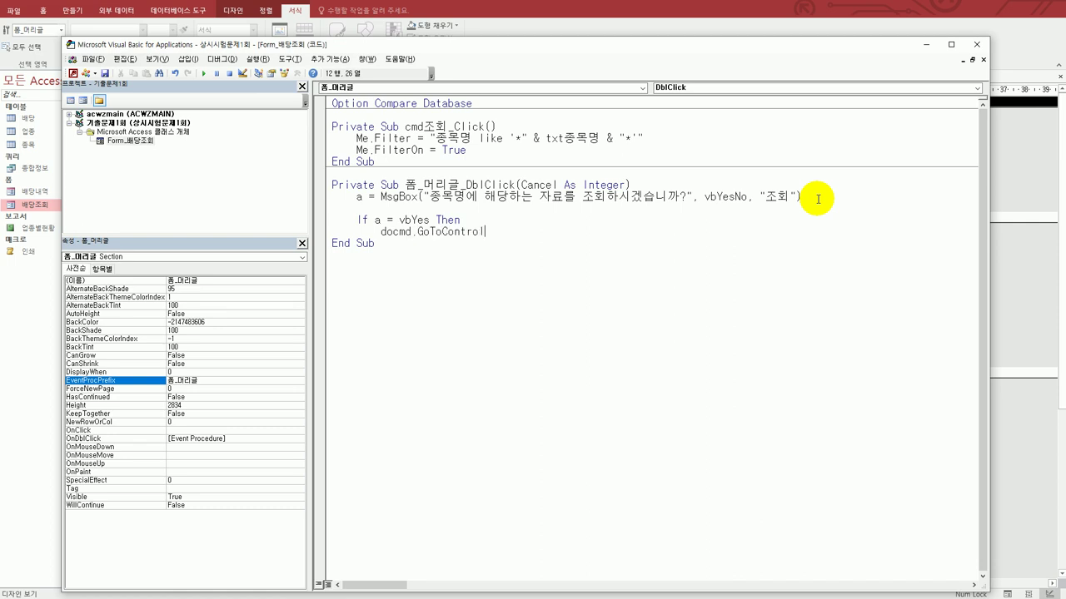
type("\"t")
type("xt종")
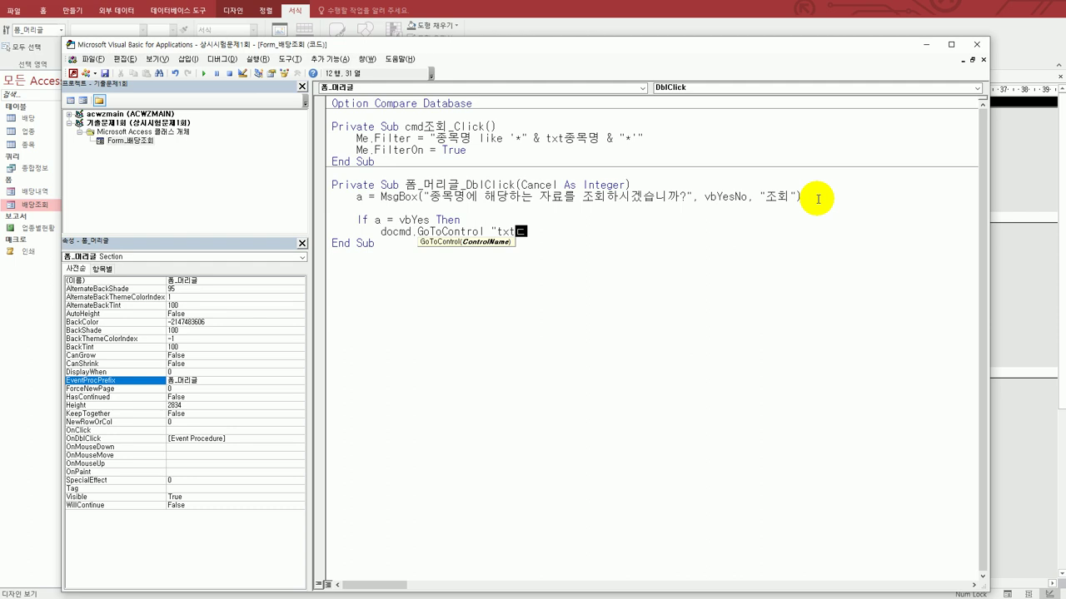
type("목명\"")
key("Return")
type("e")
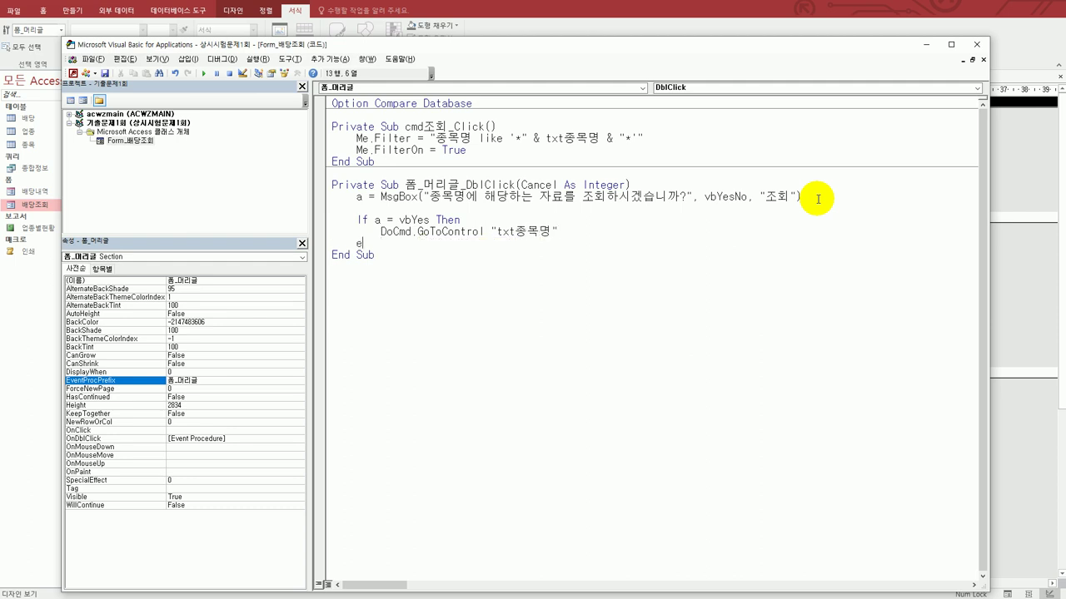
type("nd if")
key("Down")
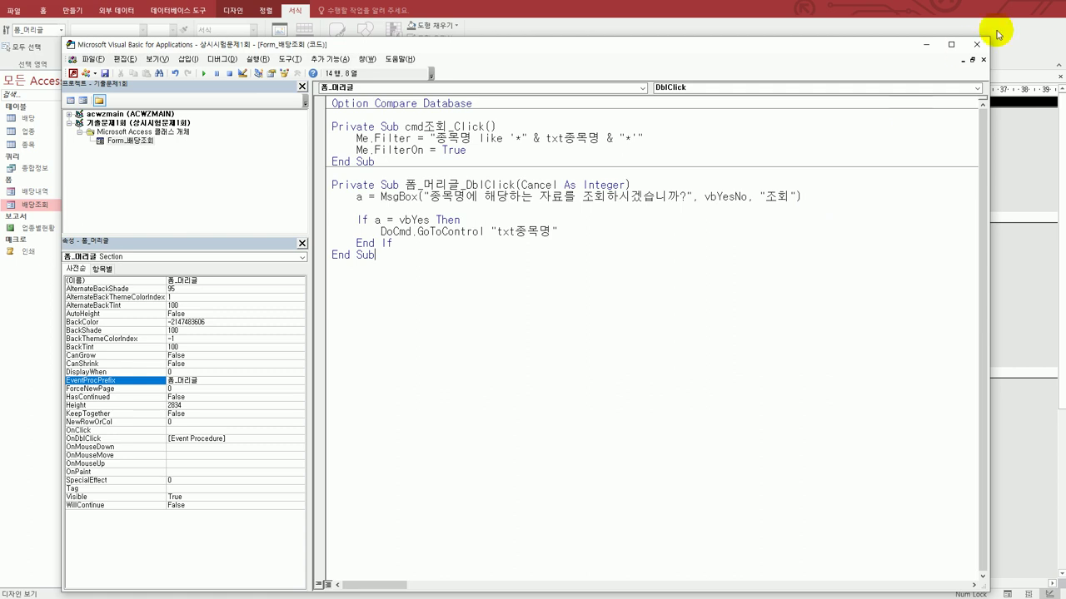
left_click(975, 45)
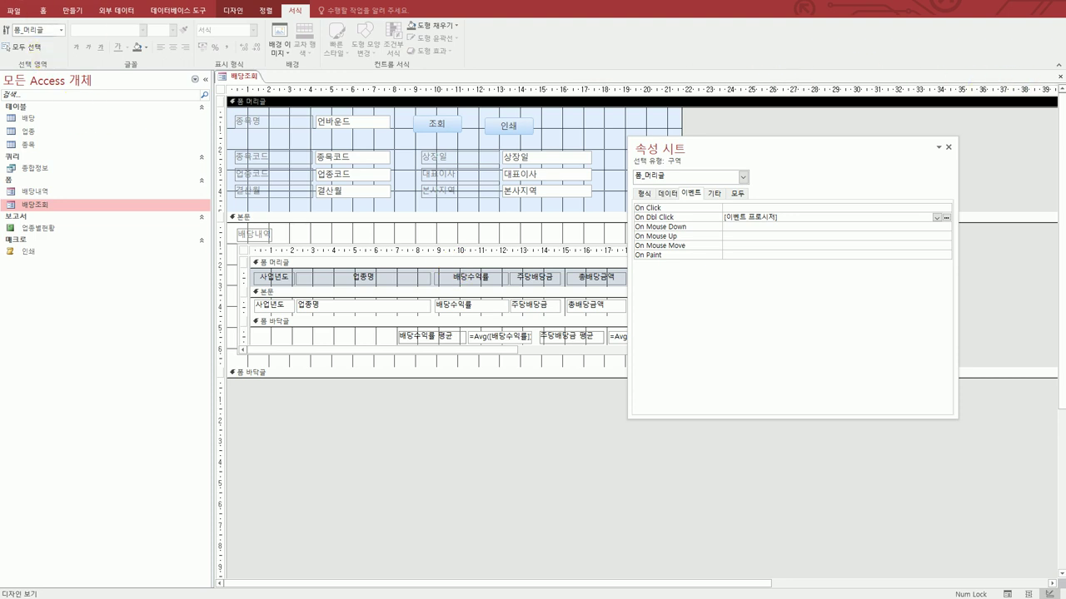
Close the 배당조회 form and create a new query in design view with the 종목 and 배당 tables.
left_click(1060, 76)
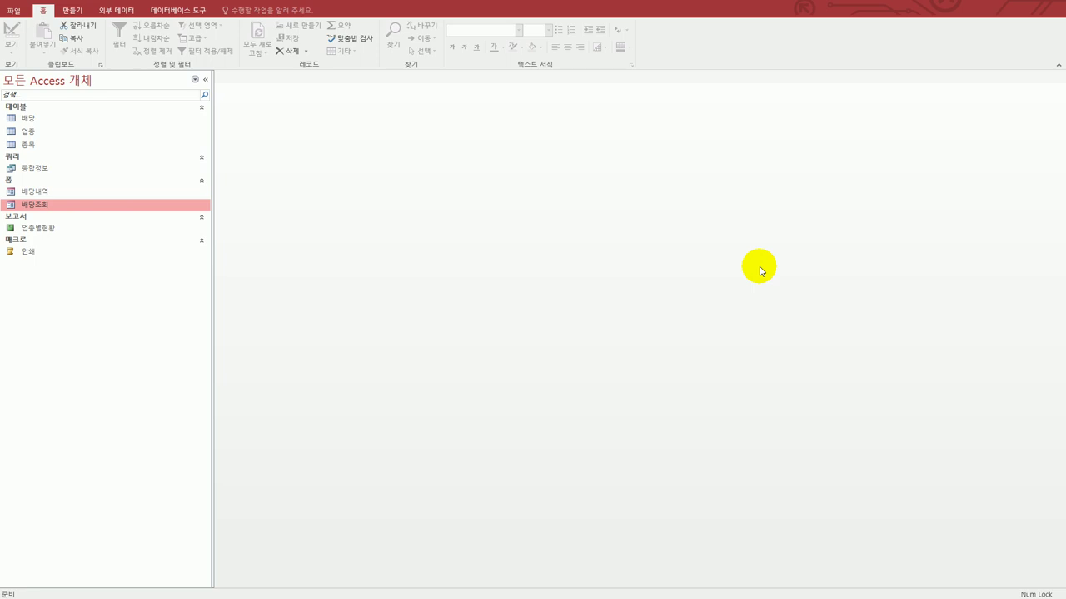
left_click(73, 12)
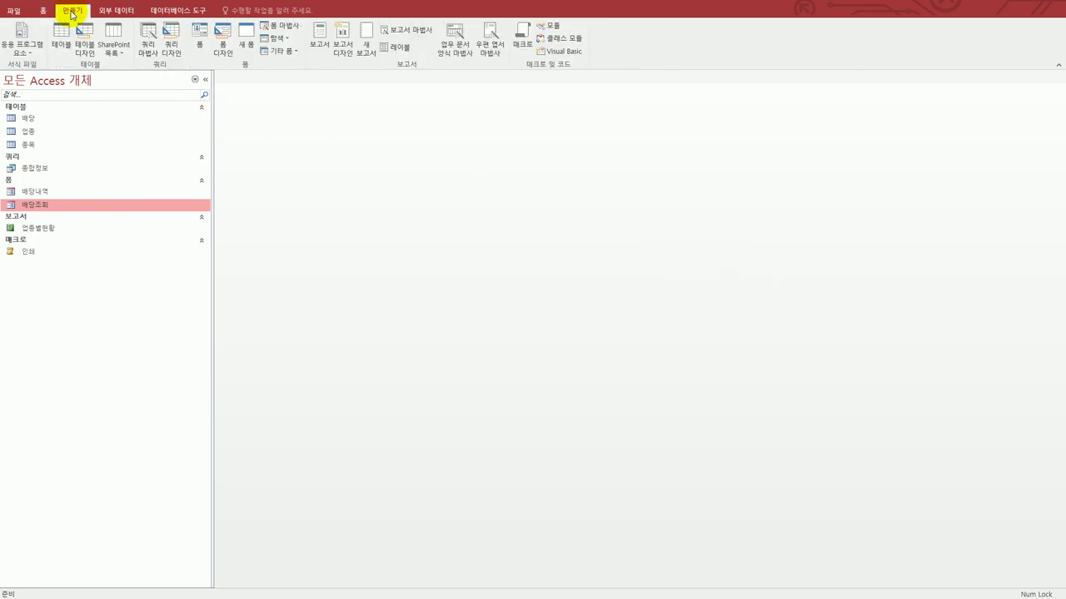
left_click(171, 46)
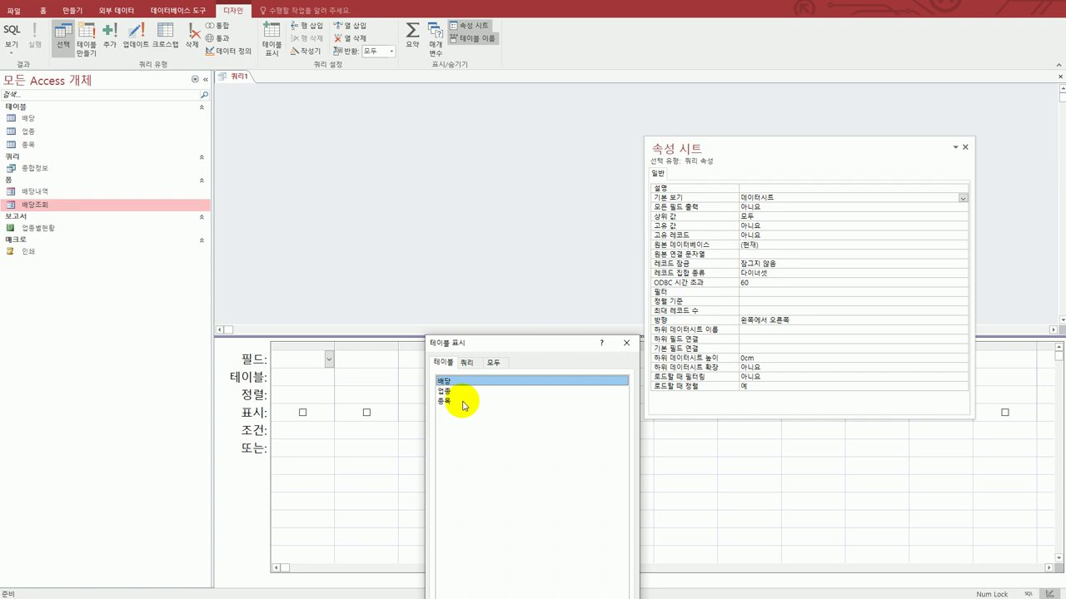
left_click(465, 402)
double_click(464, 402)
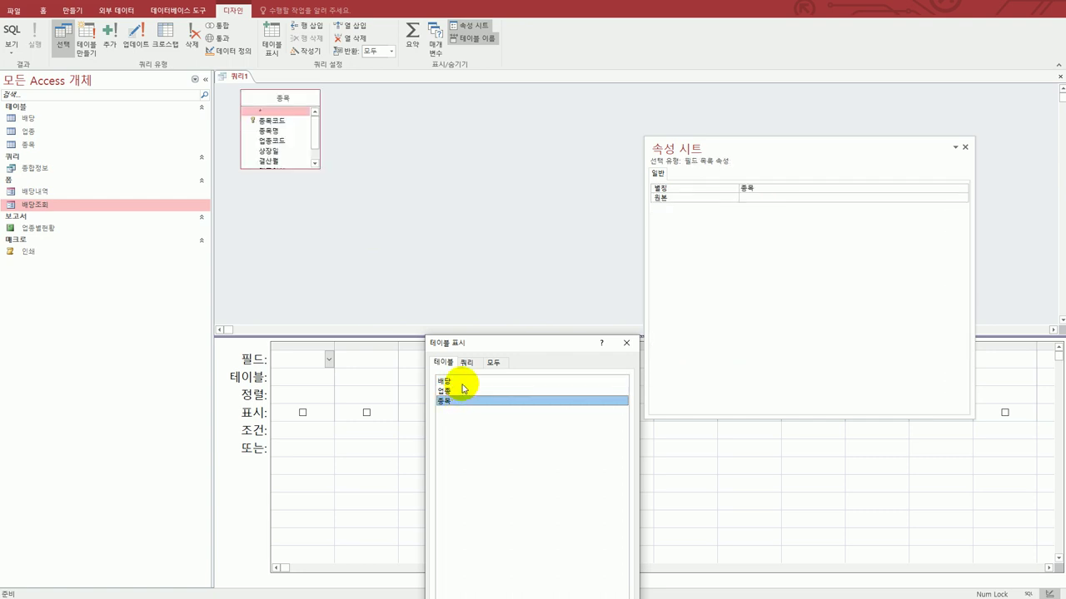
double_click(462, 383)
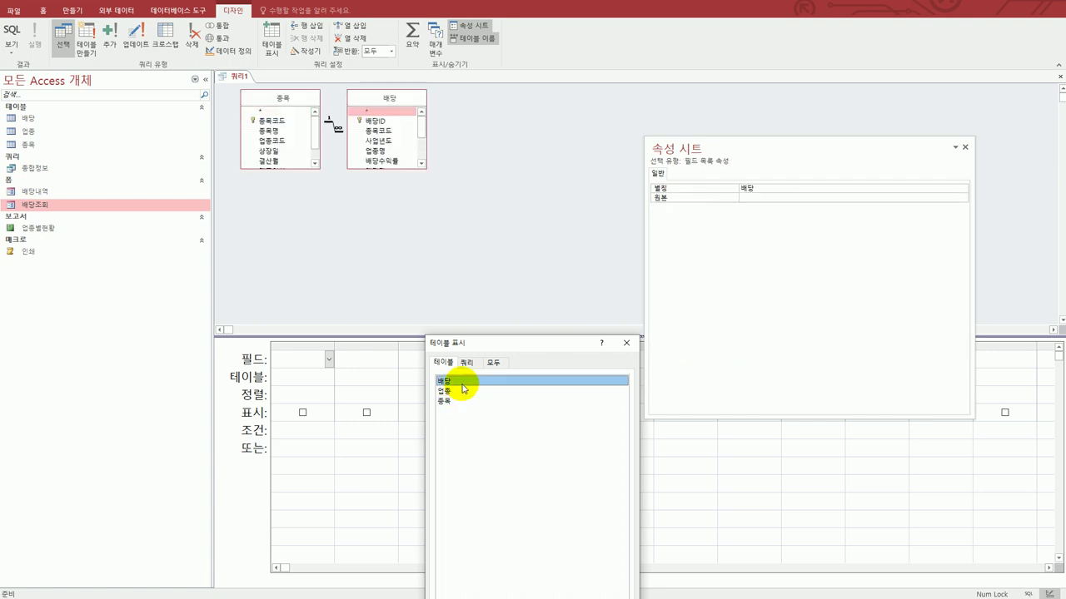
left_click(626, 342)
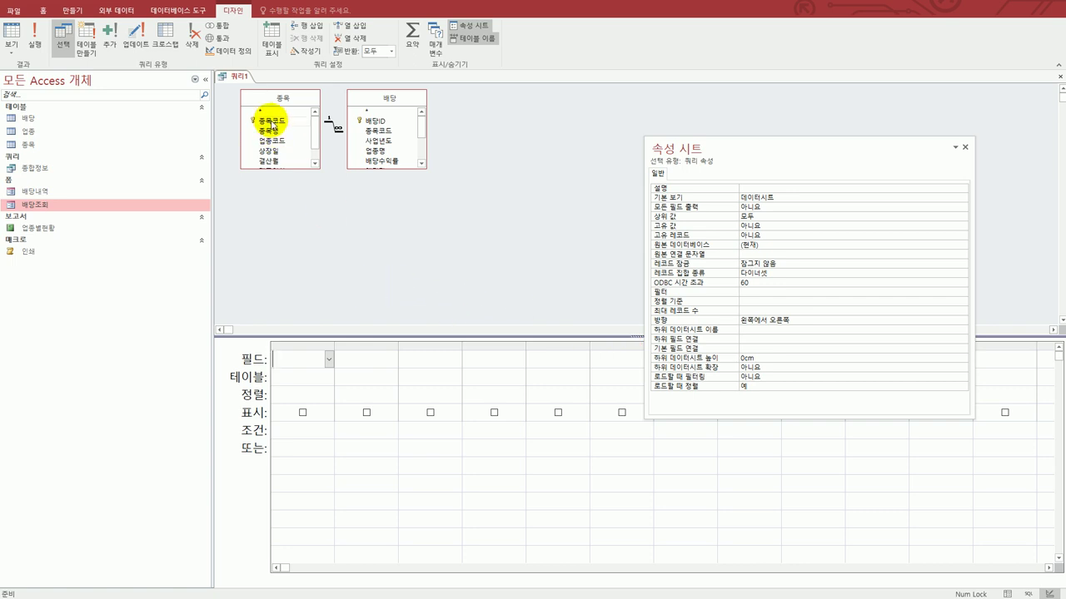
Add the fields 종목코드, 종목명 and 상장일 from 종목 and 자본금 from 배당 to the query grid.
double_click(271, 122)
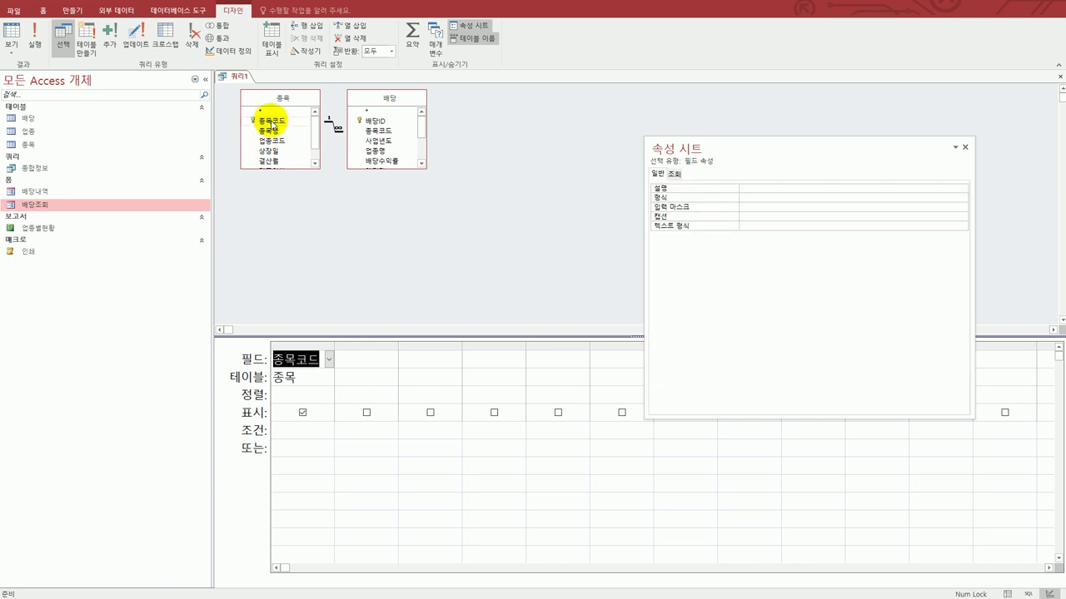
double_click(270, 131)
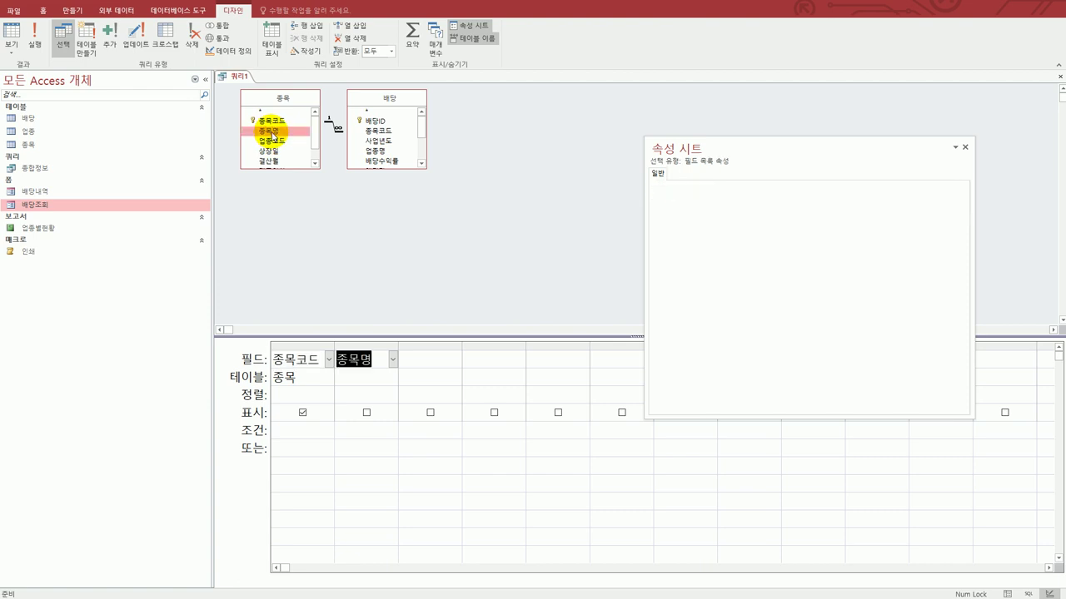
double_click(269, 151)
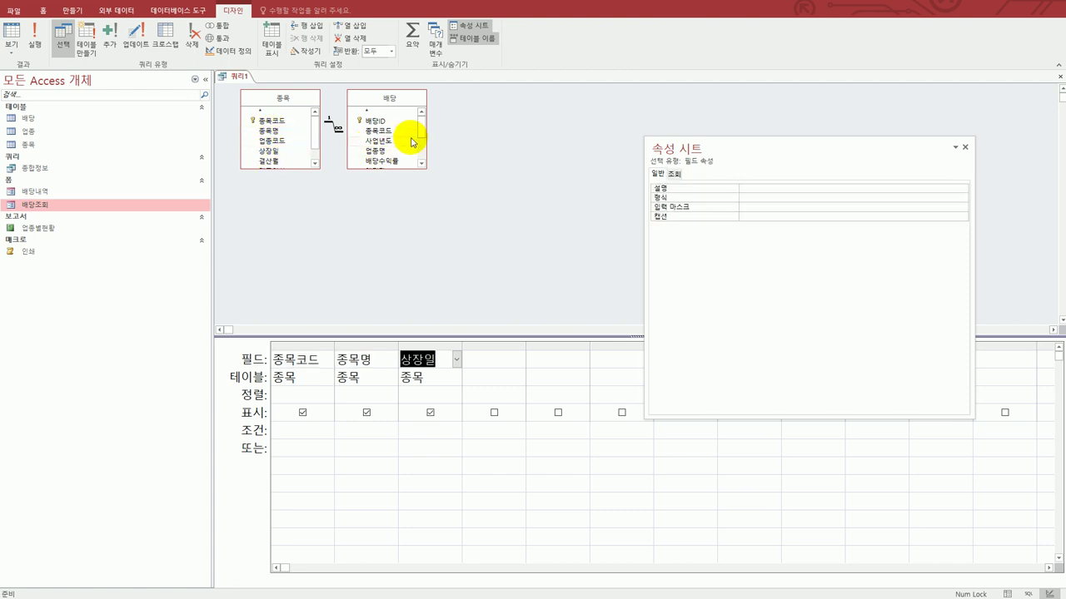
left_click_drag(419, 134, 419, 154)
left_click(392, 164)
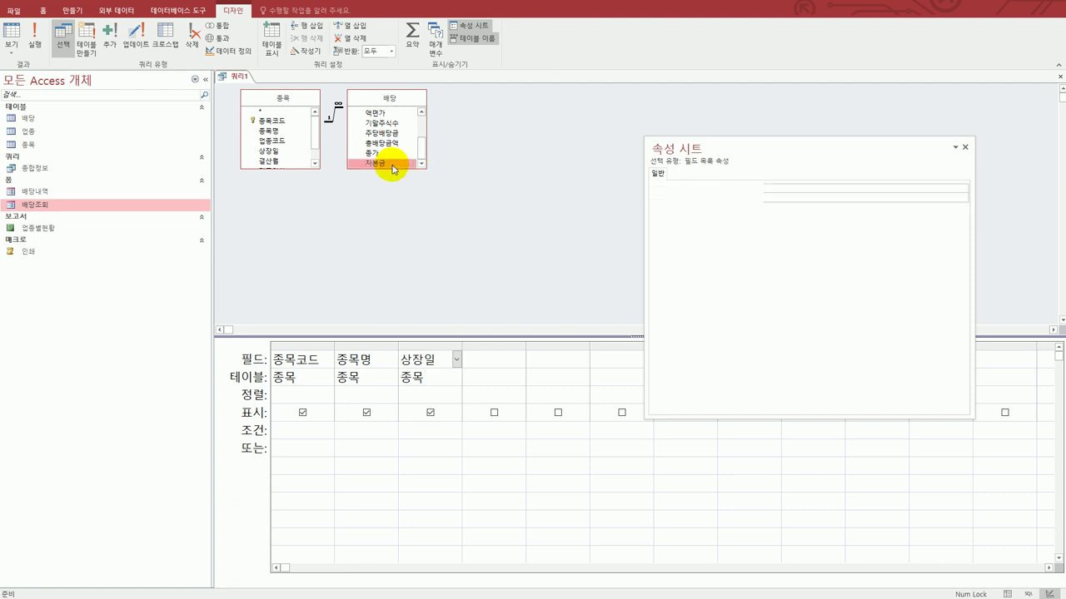
double_click(377, 163)
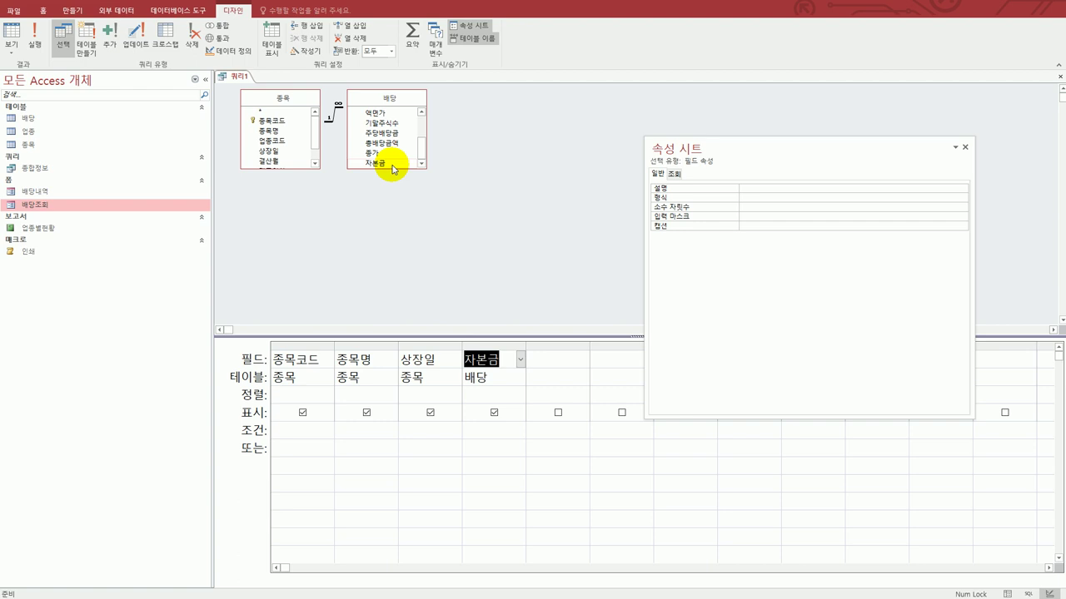
Sort the query by 자본금 in descending order (내림차순).
left_click(494, 395)
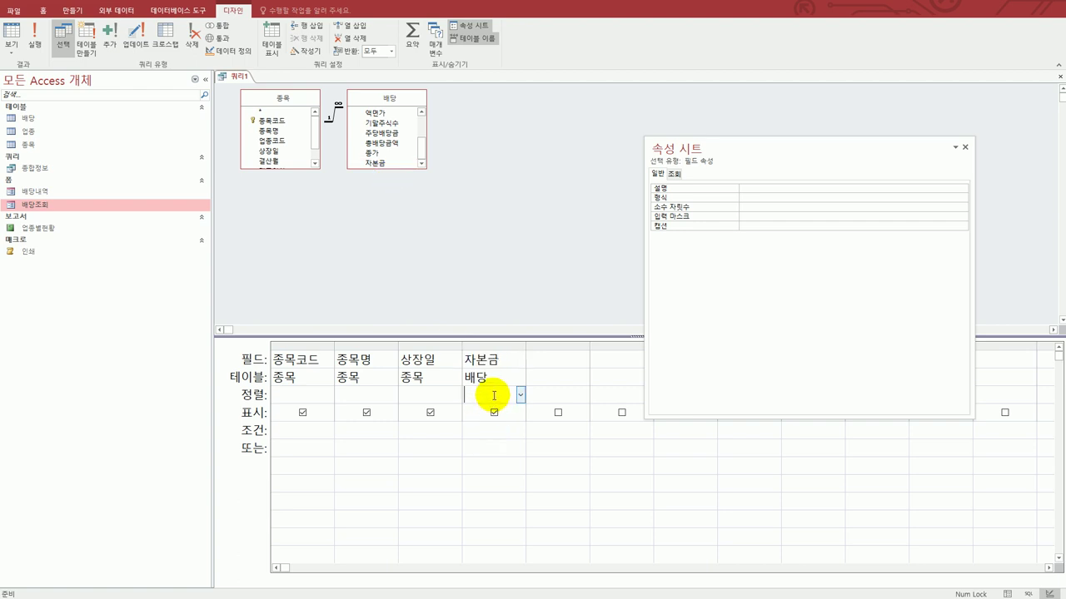
left_click(520, 395)
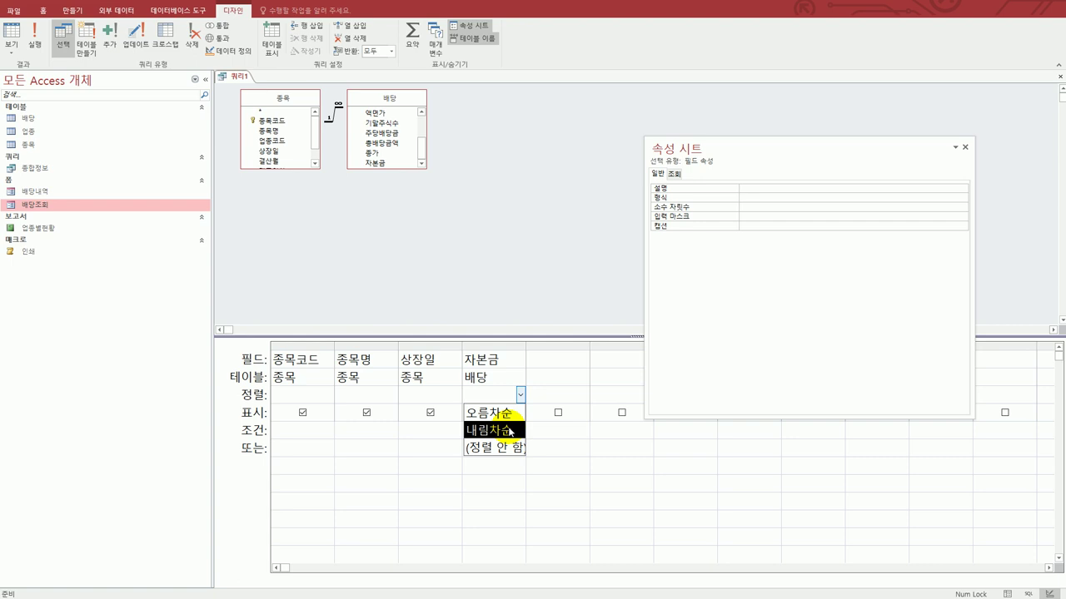
left_click(509, 430)
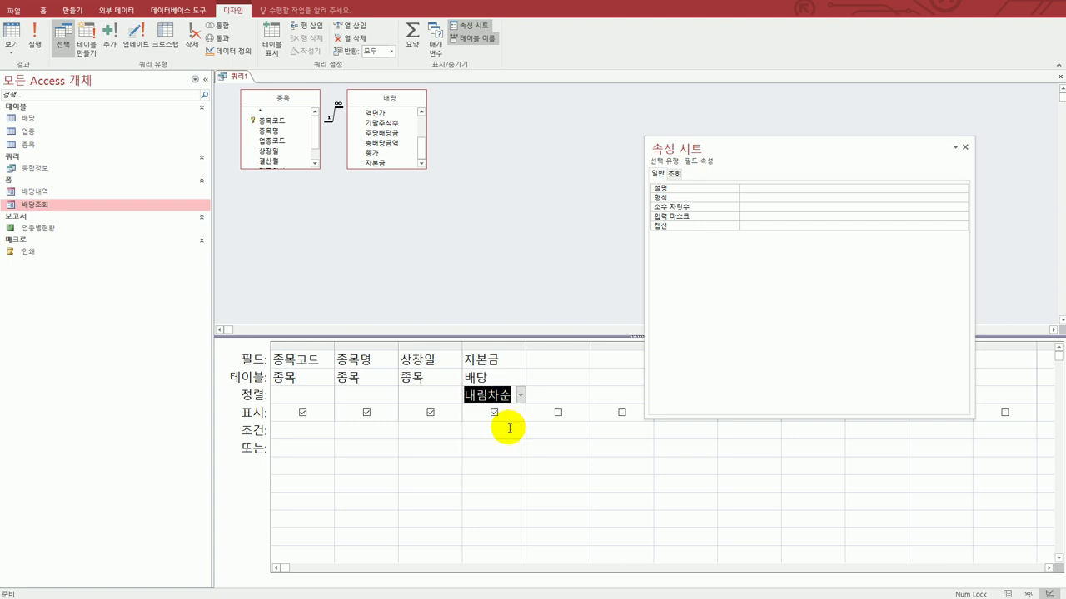
In the query properties, set 고유 값 to 예 and 상위 값 to 5.
left_click(507, 259)
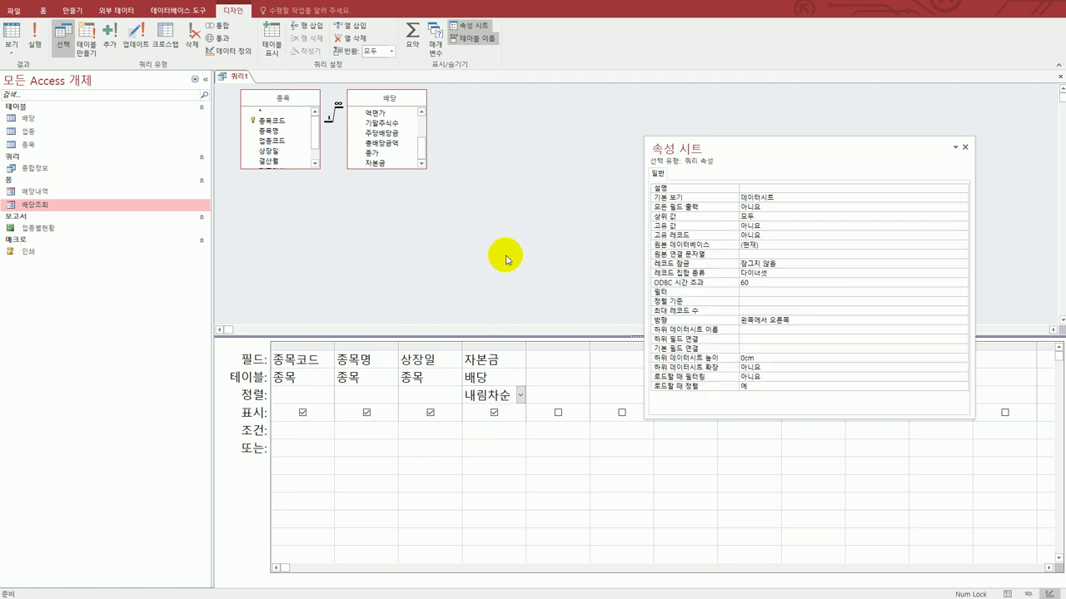
left_click(467, 27)
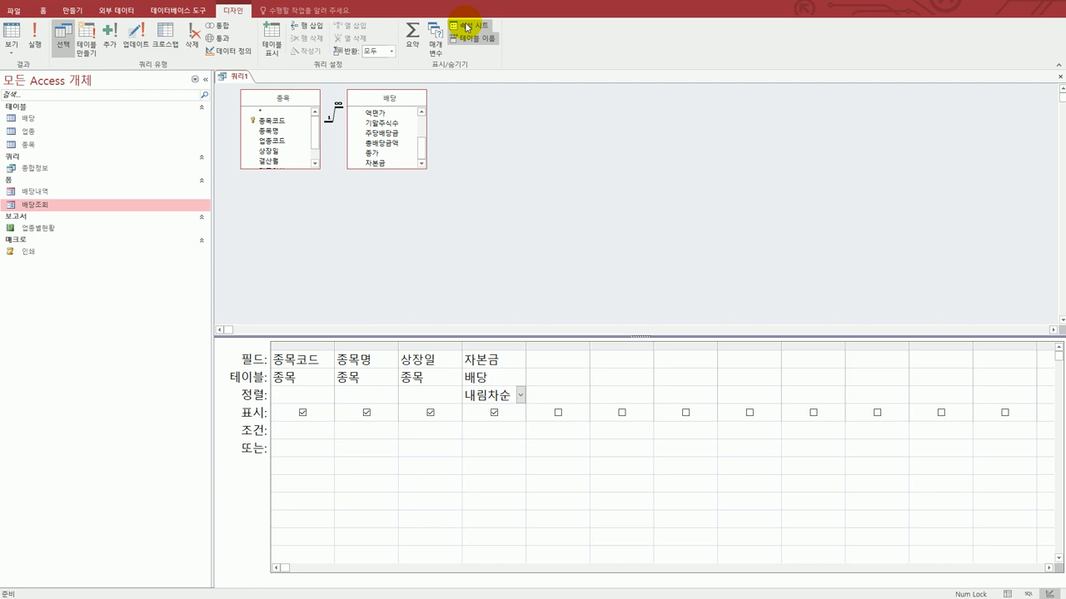
left_click(467, 28)
left_click_drag(778, 161, 782, 136)
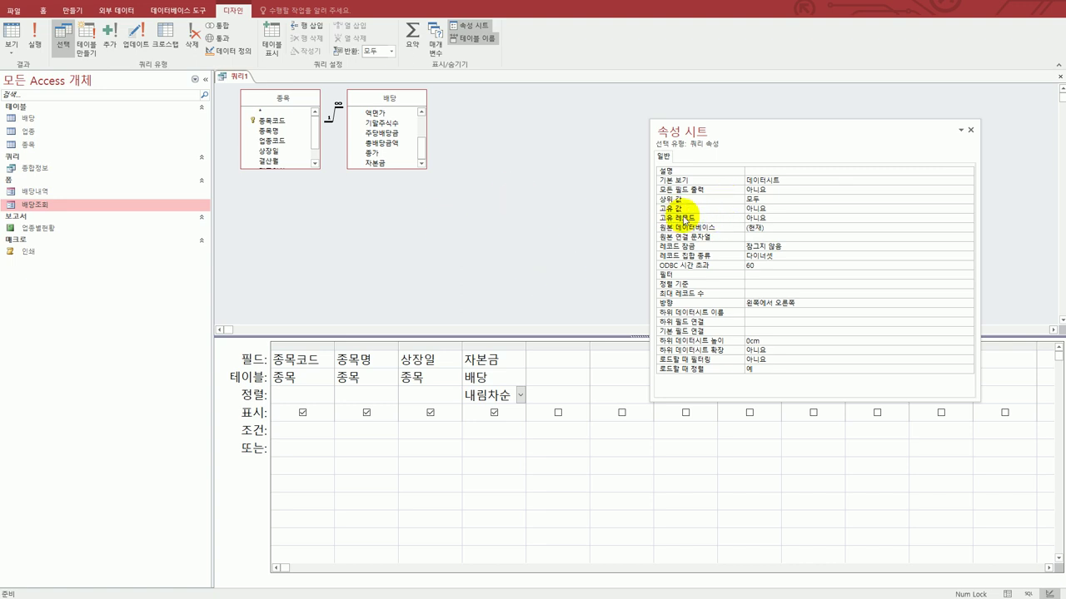
double_click(772, 210)
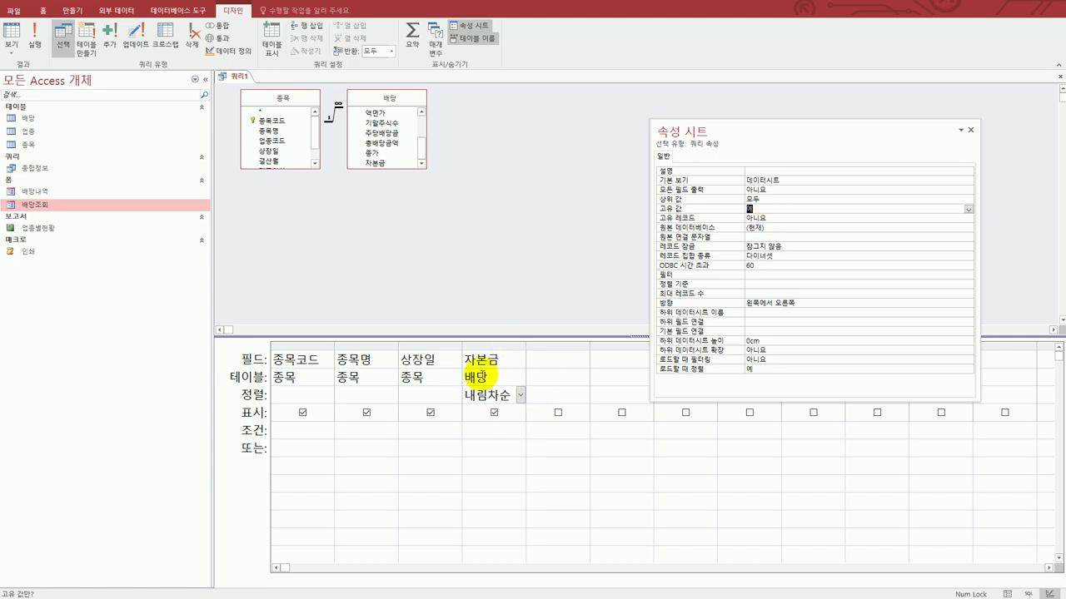
left_click(768, 199)
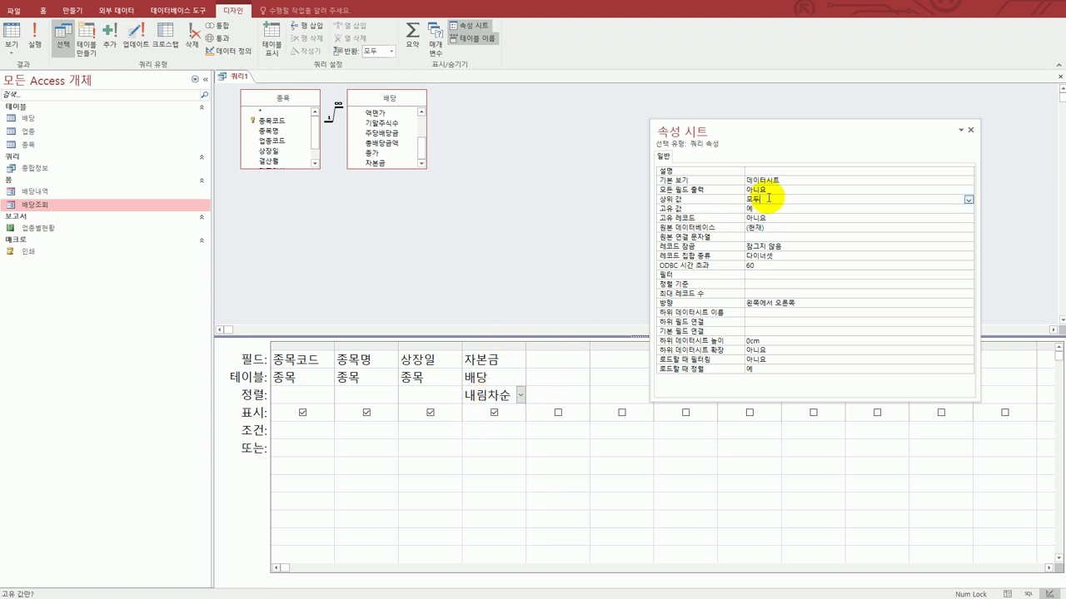
left_click(702, 199)
type("5")
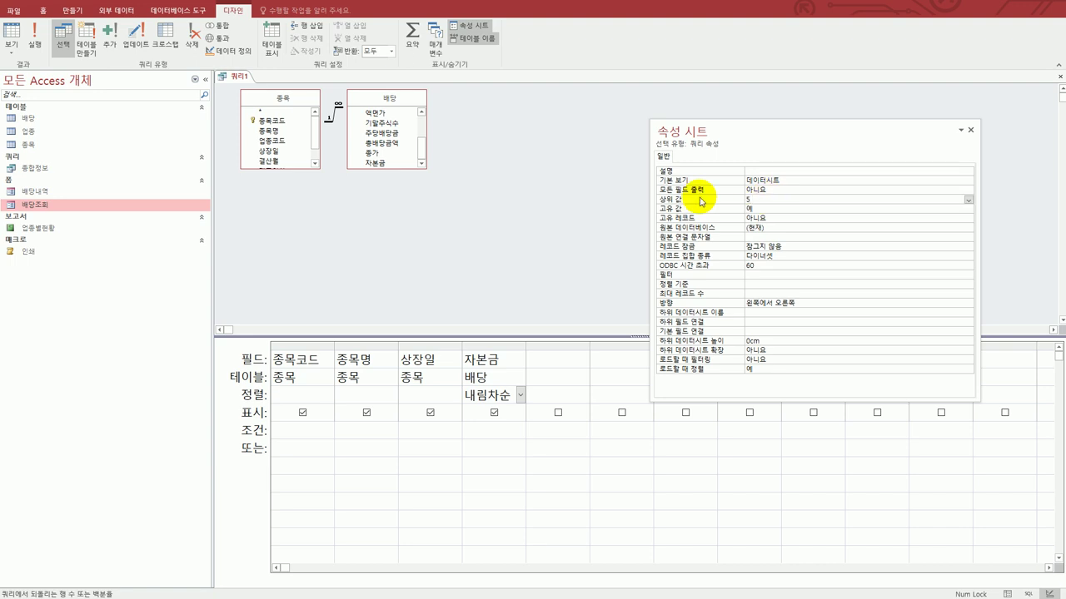
left_click(599, 241)
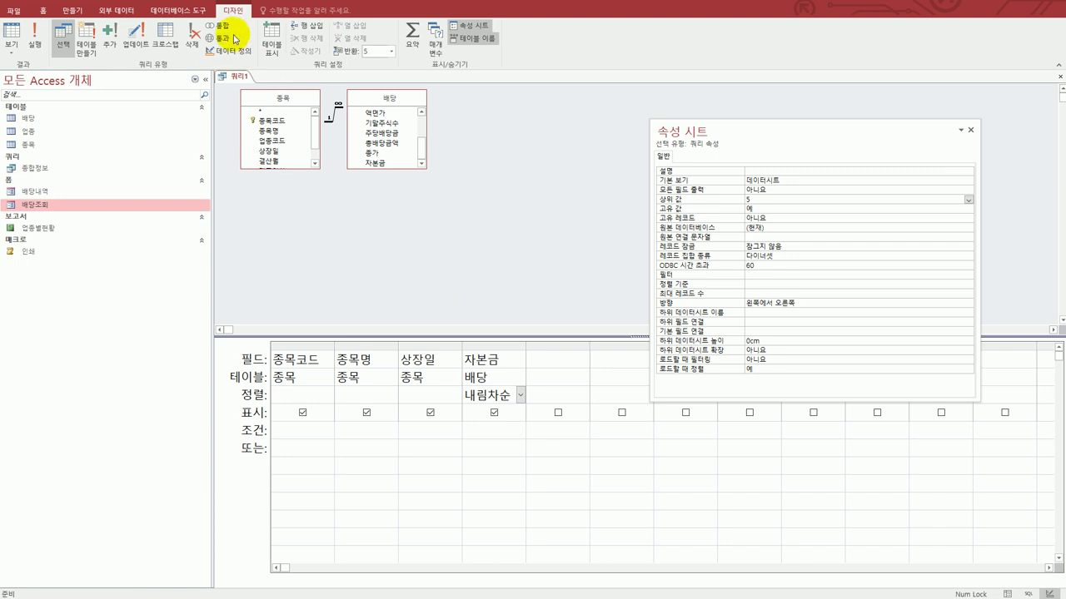
Show the query in datasheet view and fit the 자본금 column width to its contents.
left_click(16, 50)
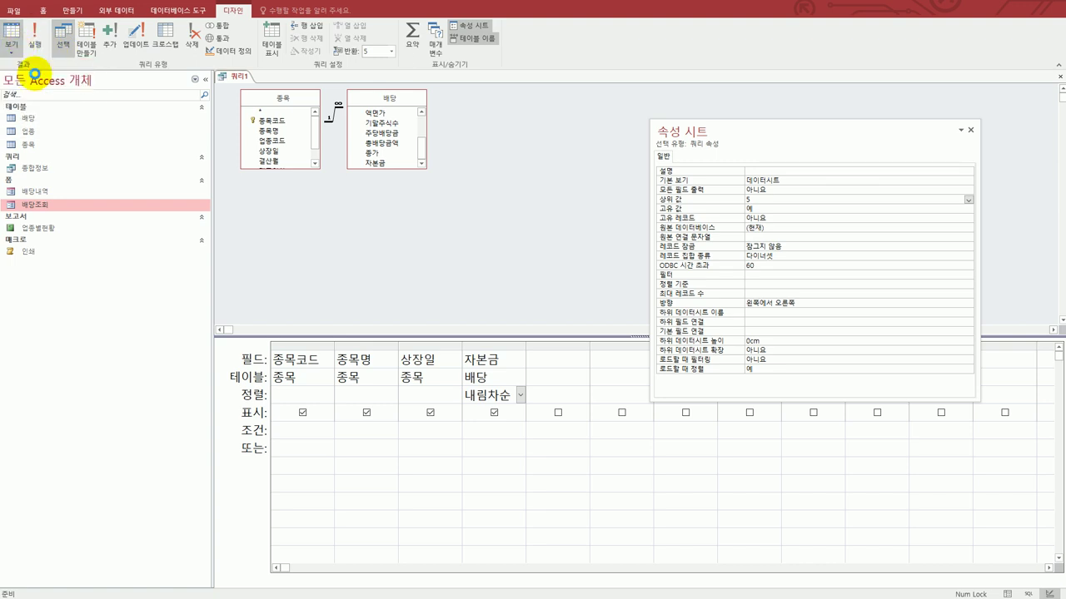
left_click(34, 72)
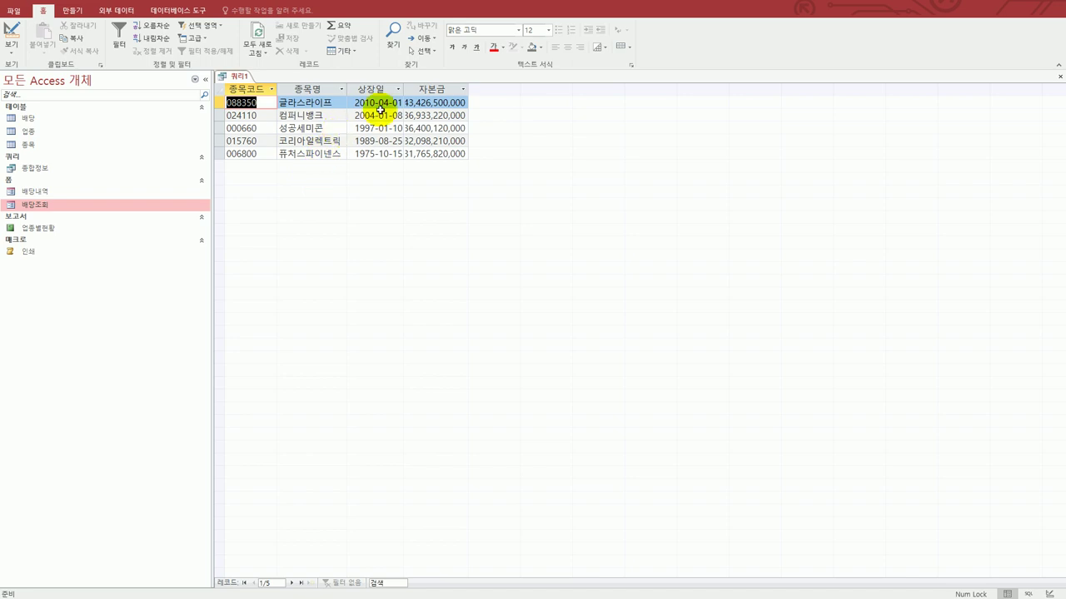
double_click(467, 89)
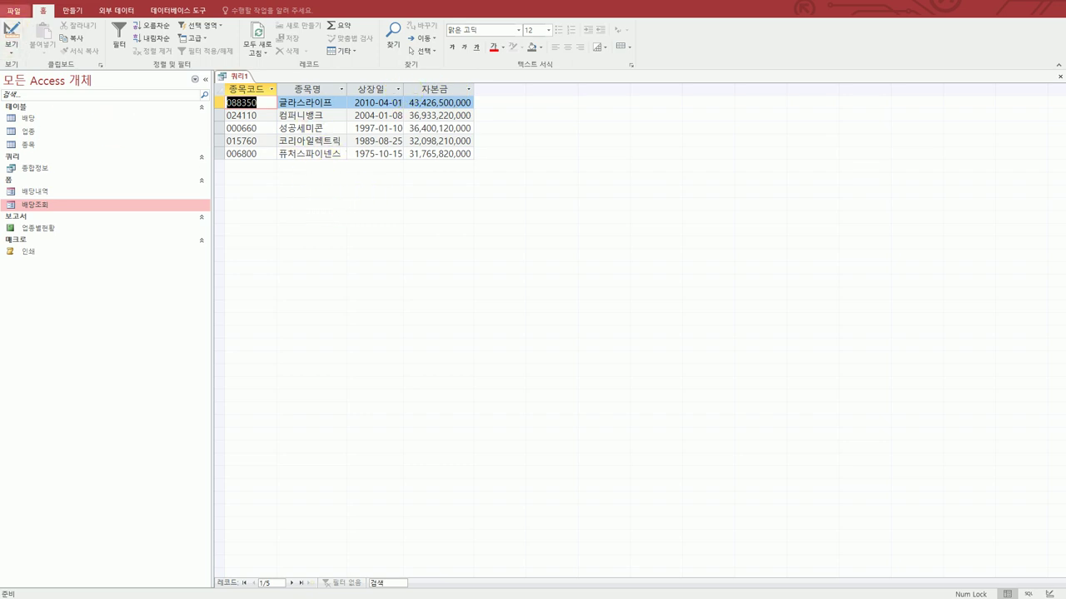
Save the query as 자본금상위5종목 and close it.
key("ctrl+s")
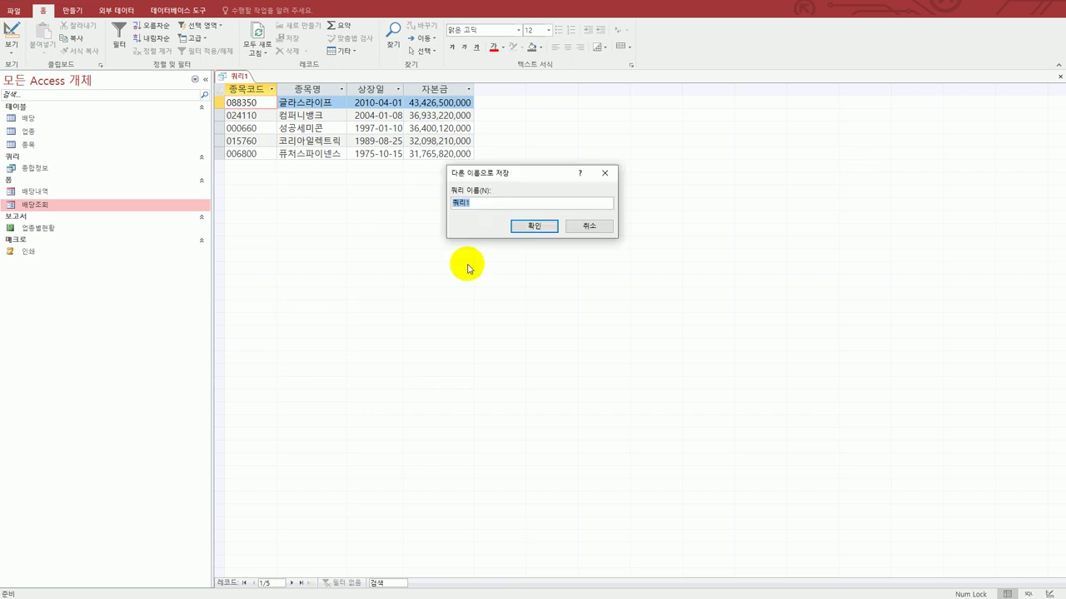
type("자본금상위5종목")
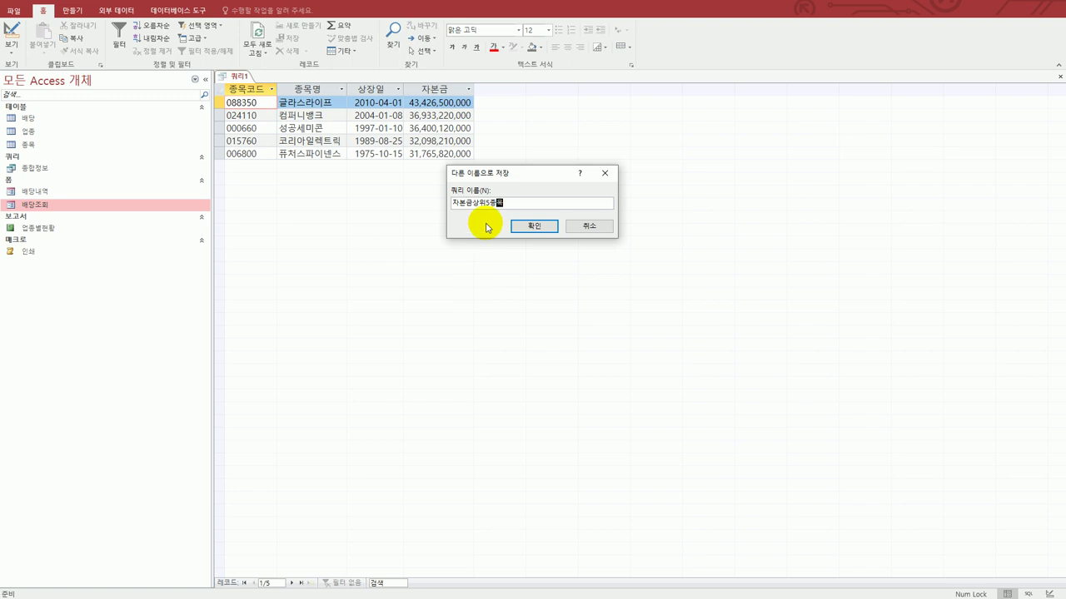
left_click(543, 225)
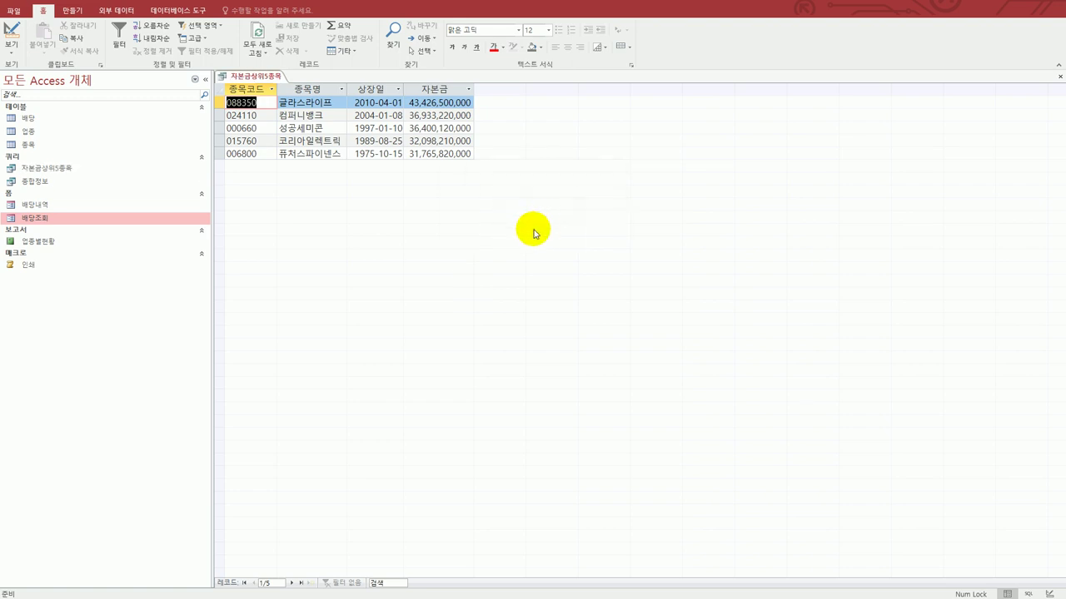
left_click(1059, 76)
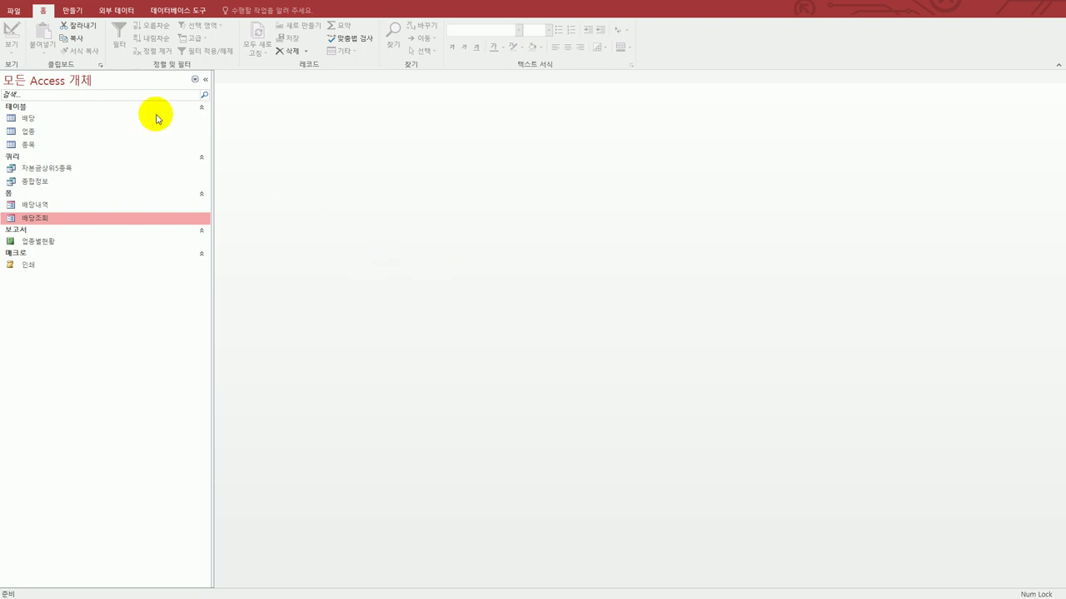
Start a new crosstab query with the Crosstab Query Wizard, based on the 종목 table.
left_click(73, 11)
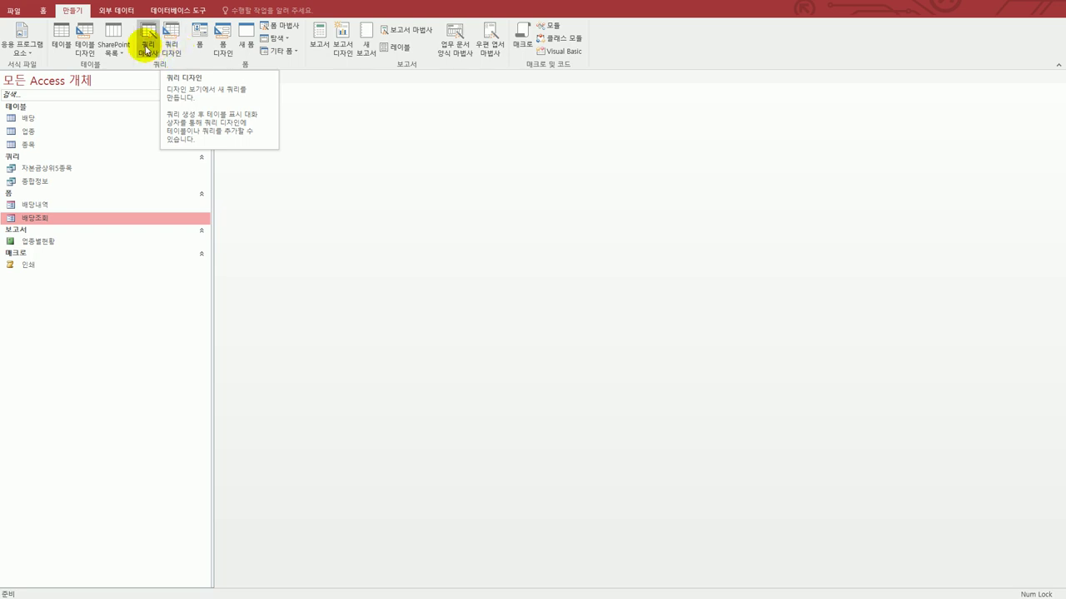
left_click(145, 42)
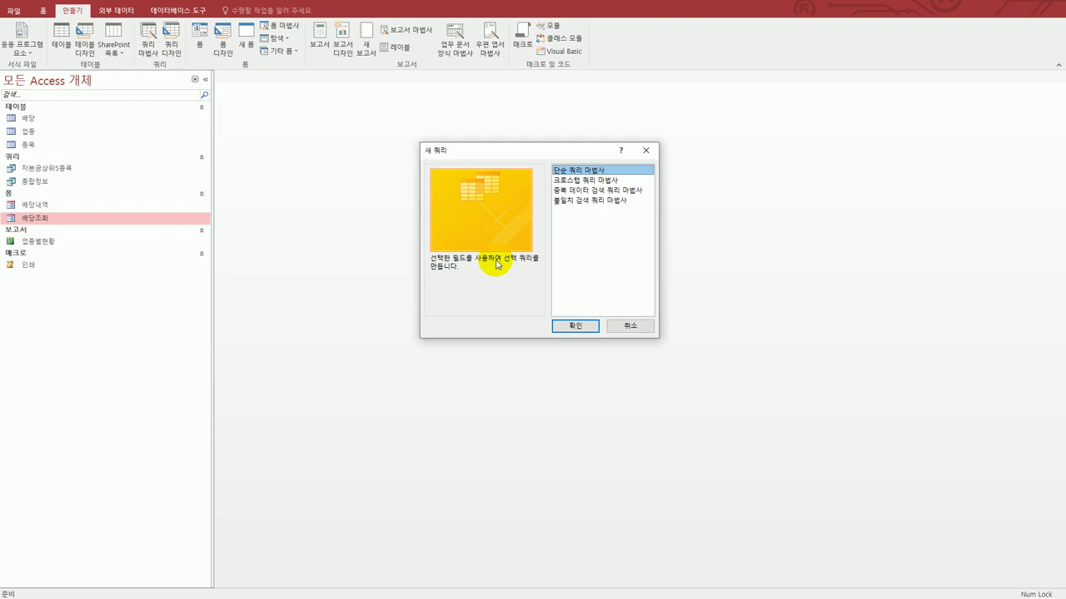
left_click(594, 180)
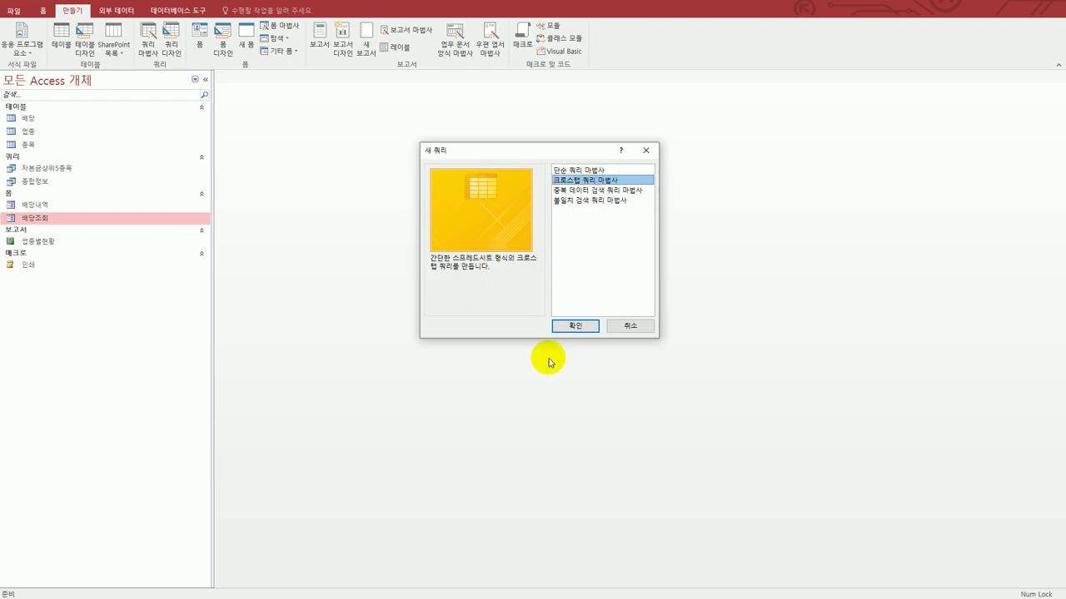
left_click(574, 326)
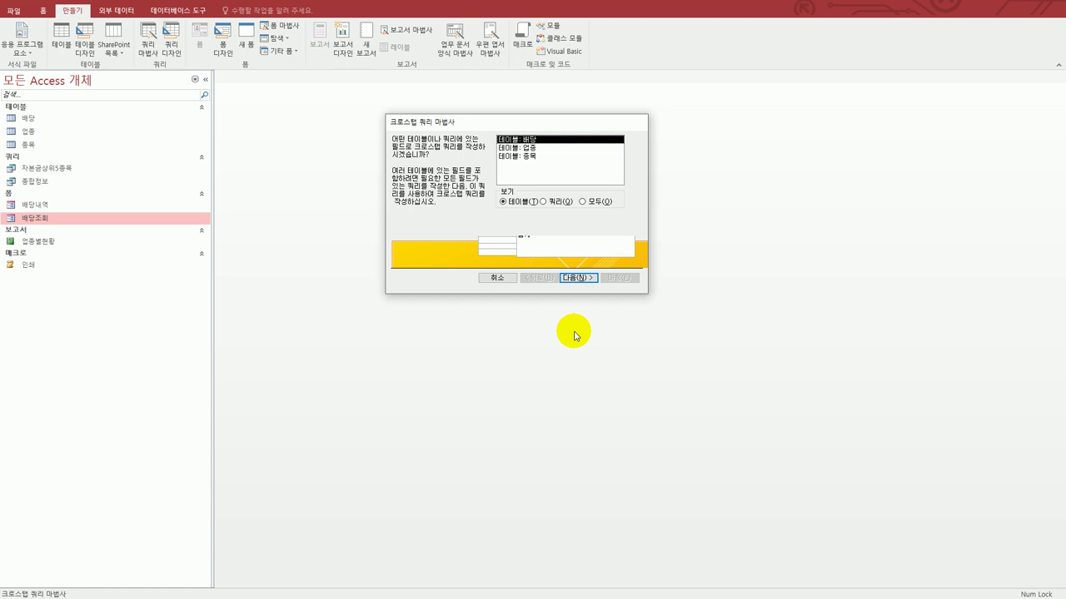
left_click(546, 158)
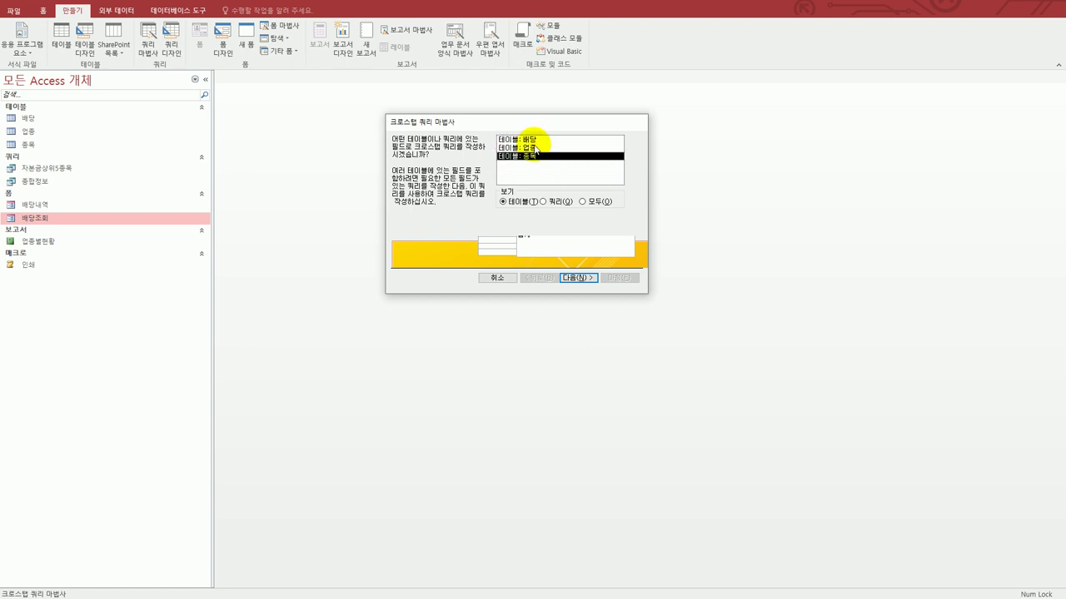
left_click(574, 280)
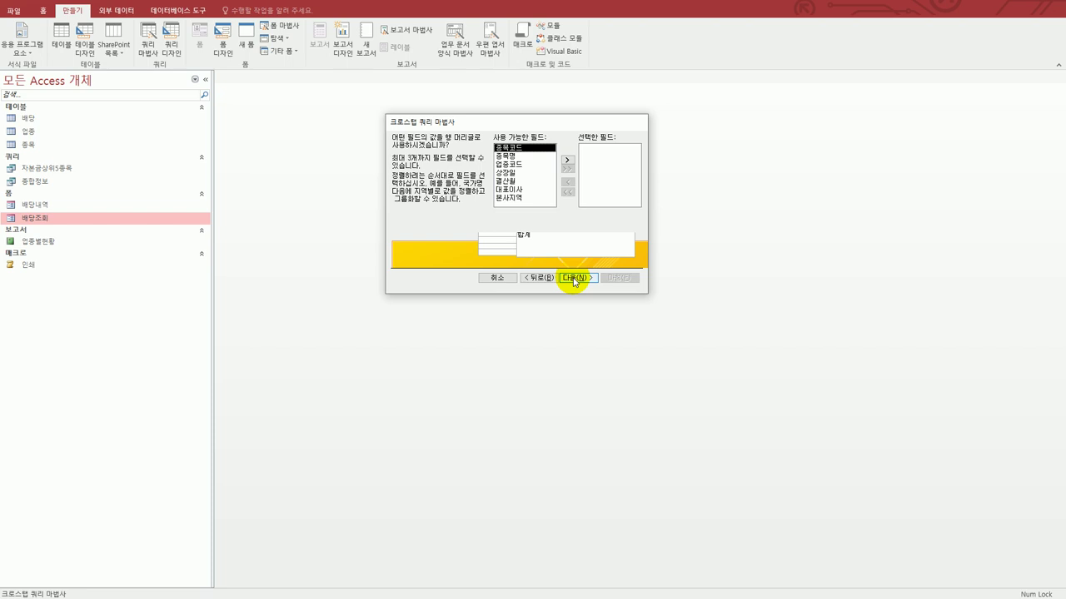
In the crosstab wizard, use 본사지역 as the row heading, 결산월 as the column heading and the 개수 of 종목코드 as the value.
left_click(532, 199)
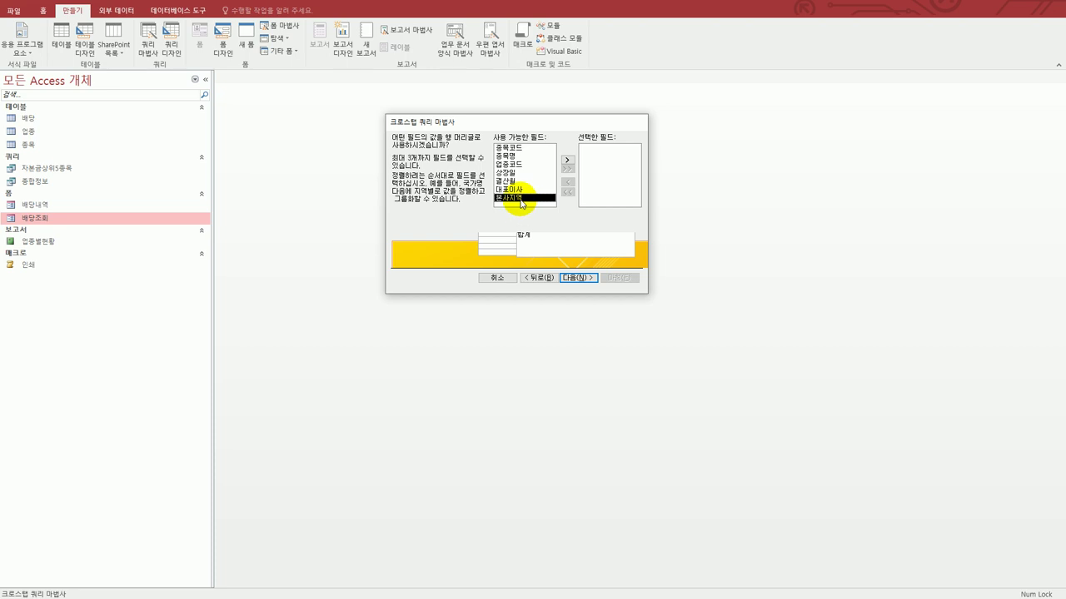
double_click(522, 202)
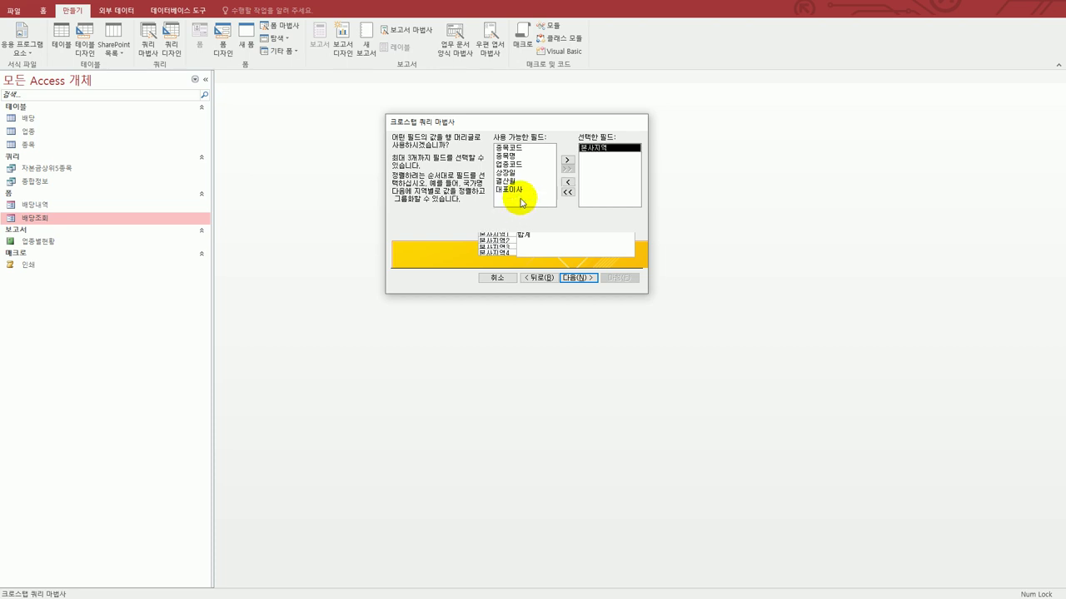
left_click(576, 281)
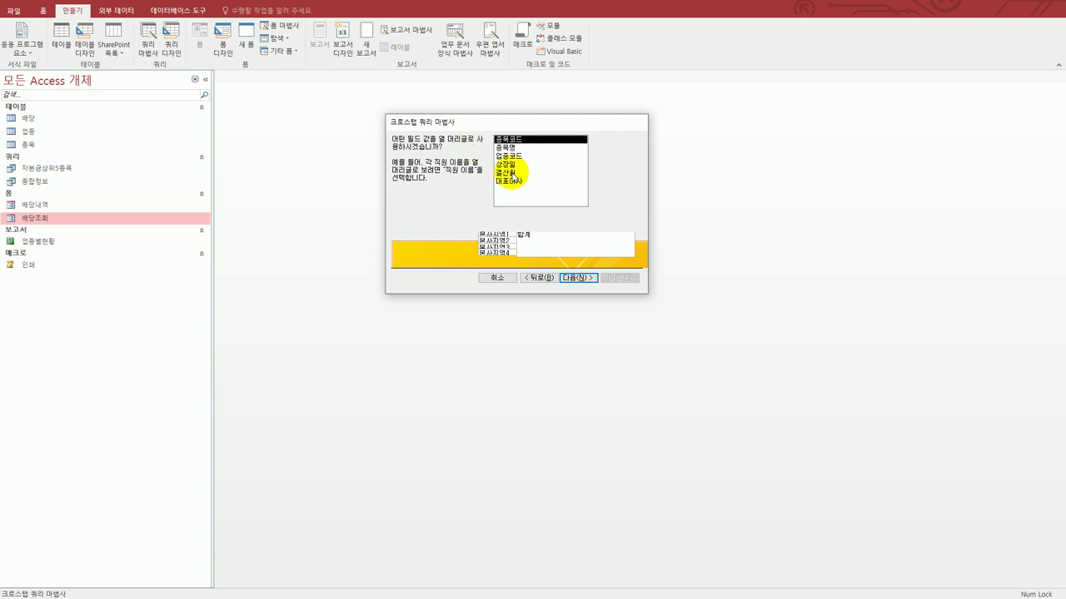
left_click(510, 174)
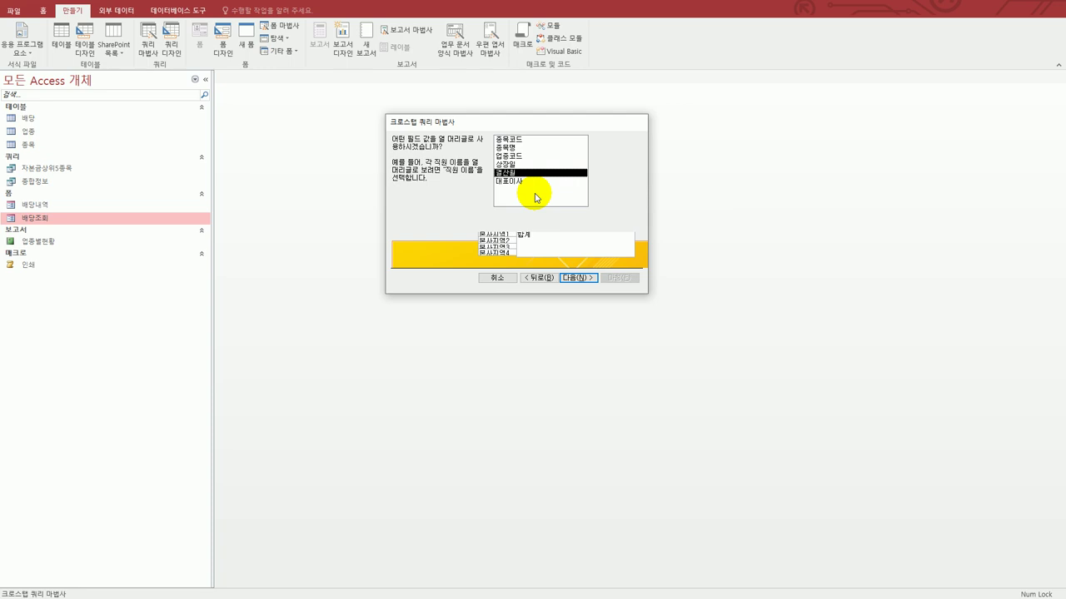
left_click(580, 281)
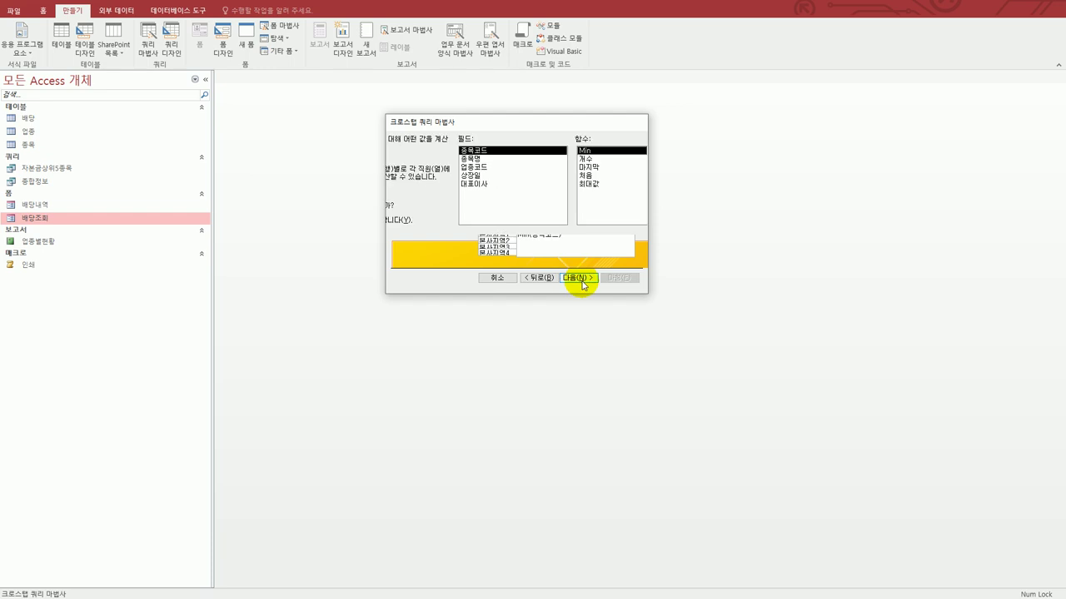
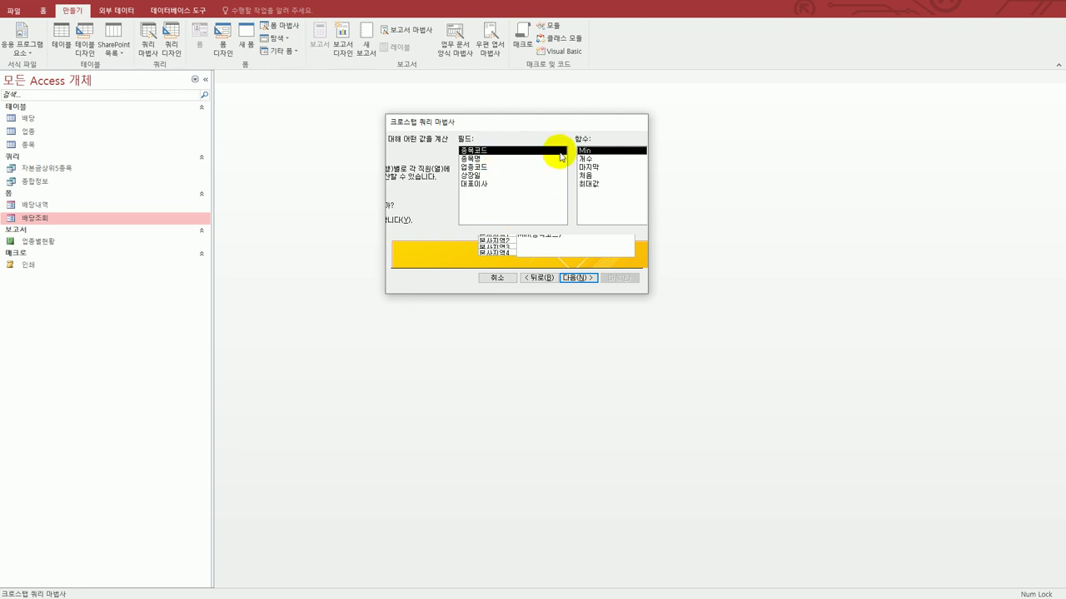
left_click(583, 159)
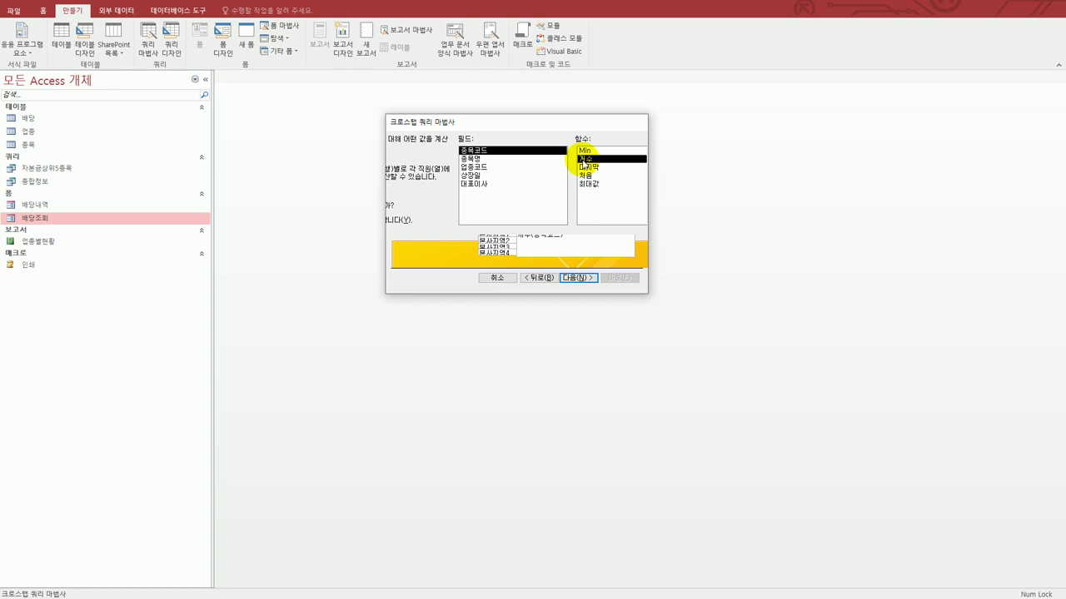
left_click(585, 279)
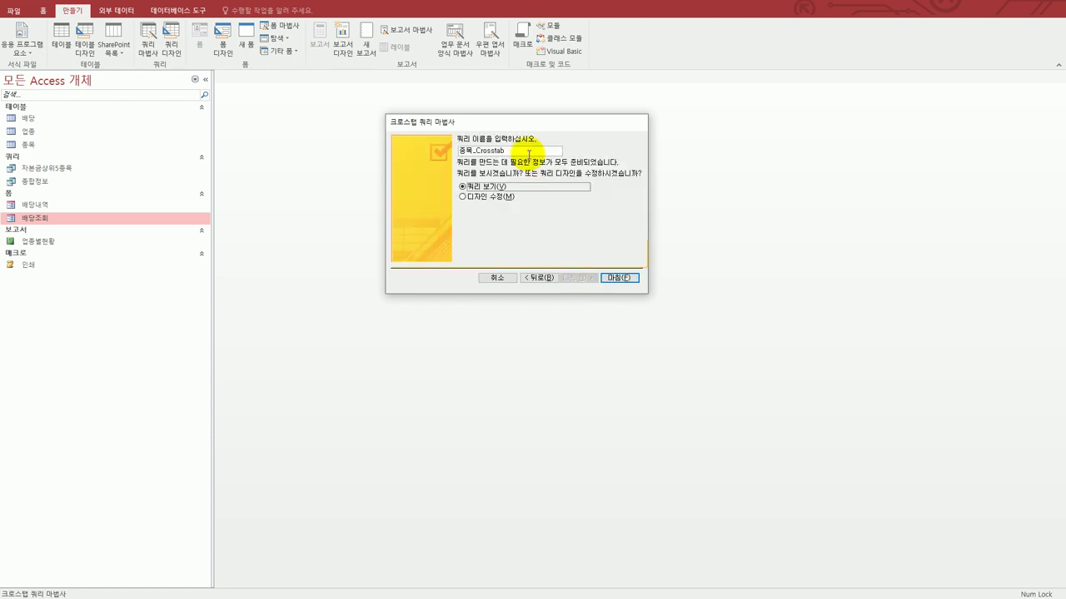
Name the crosstab query 지역별종목개수 and finish the wizard with the query open for design changes.
left_click_drag(528, 150, 430, 150)
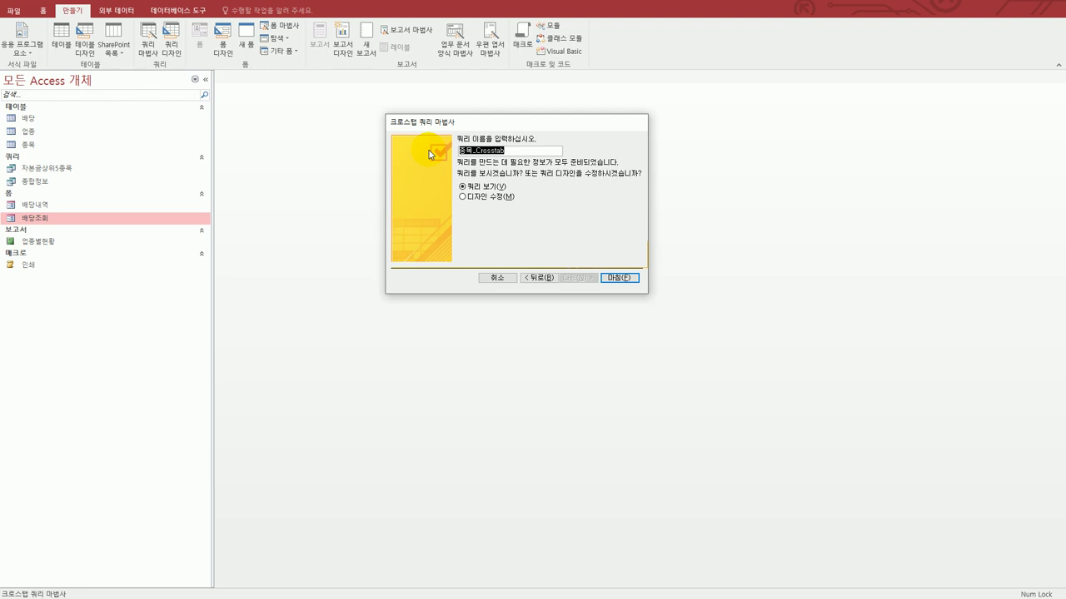
type("지역별종목개수")
left_click(478, 200)
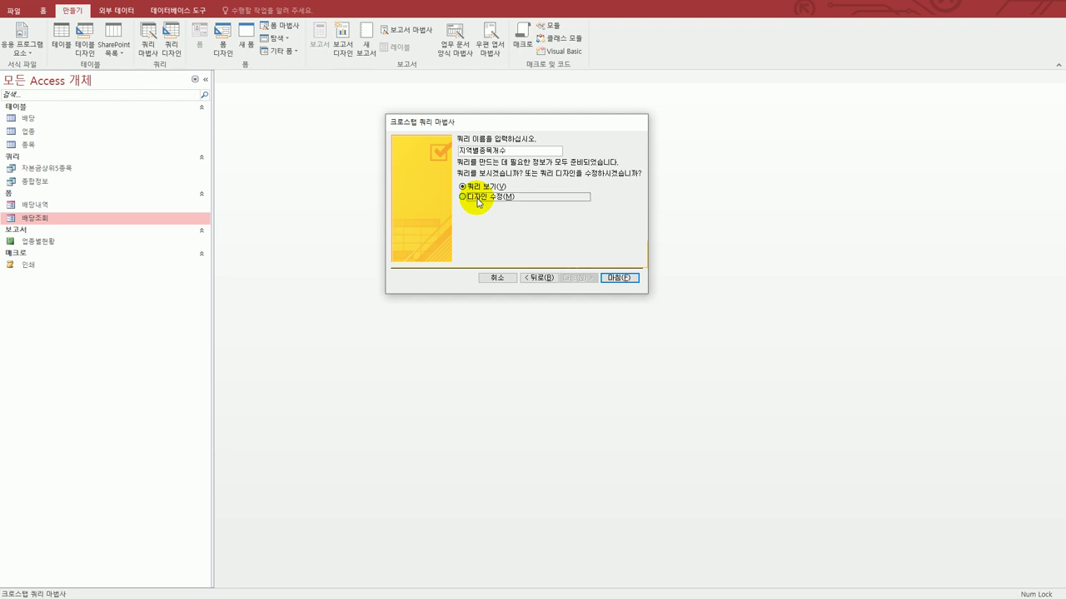
left_click(629, 278)
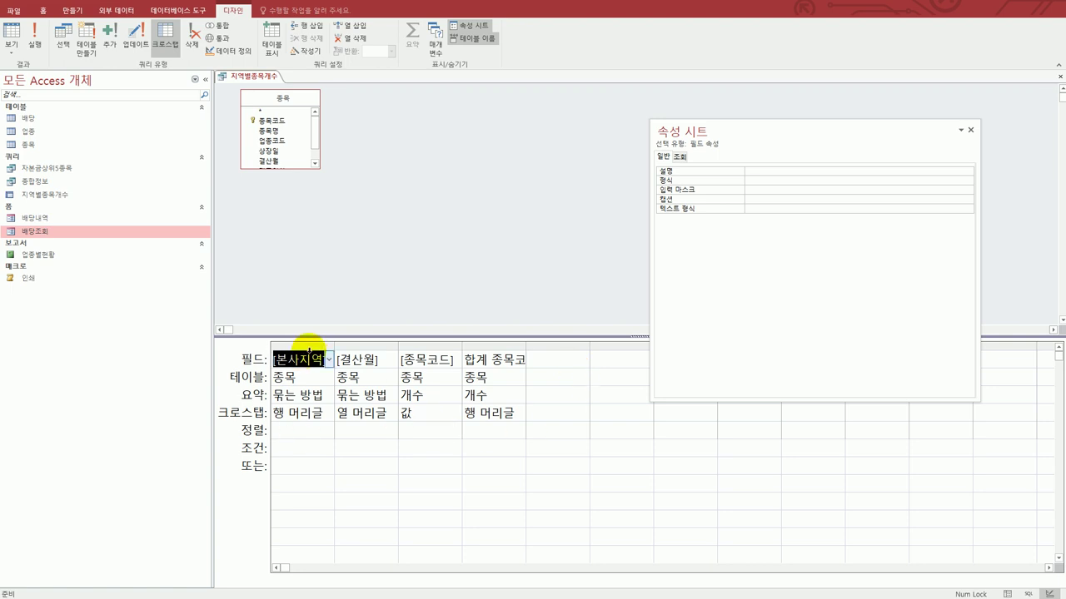
Open the 종목 table, fit the 본사지역 column width to its contents, and close the table saving the layout change.
left_click_drag(335, 346, 351, 345)
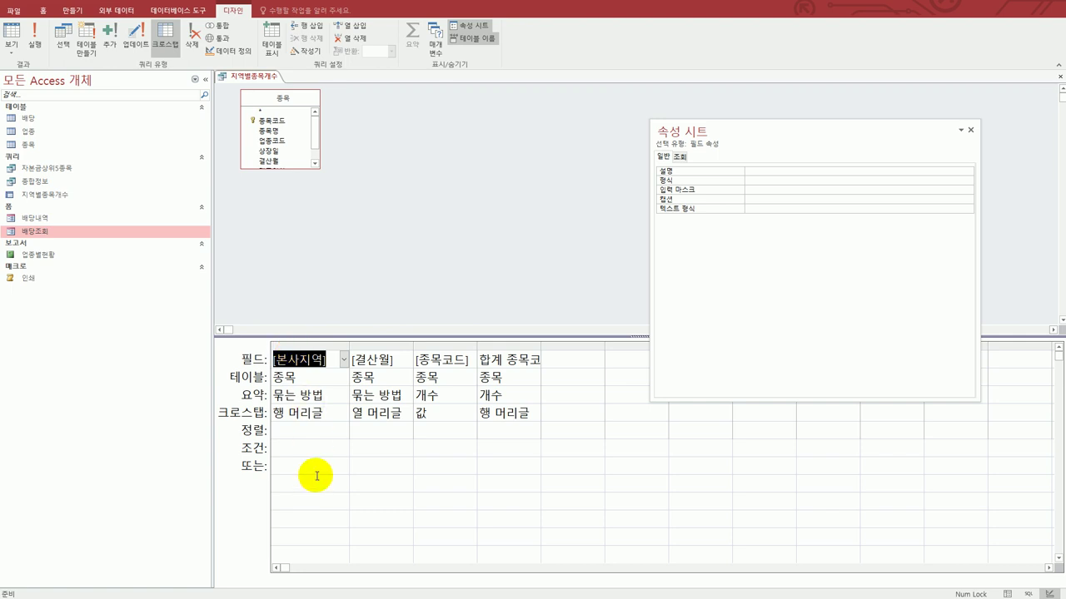
left_click(33, 144)
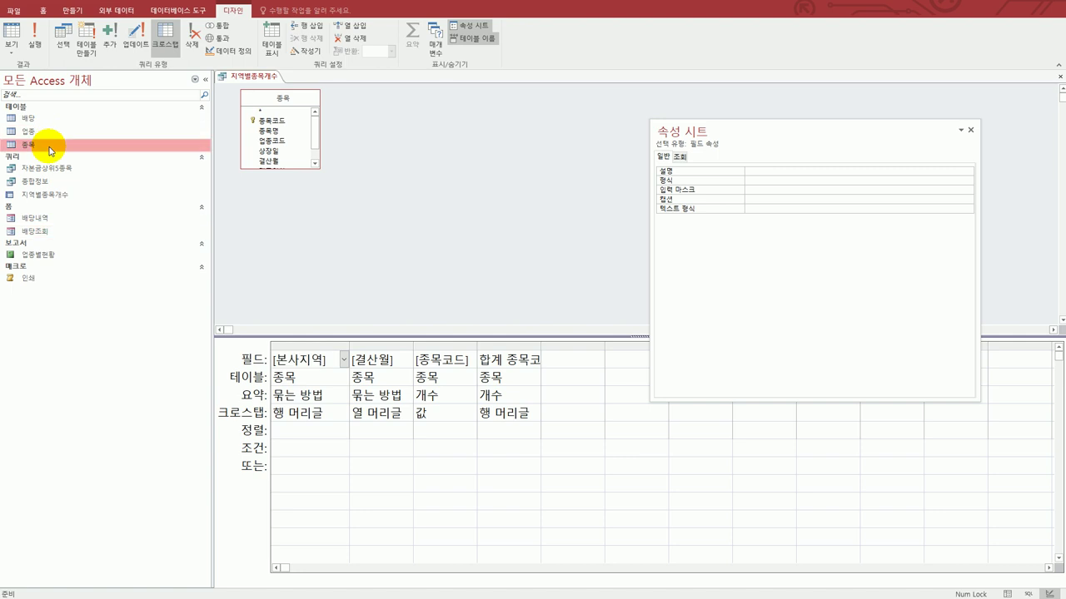
double_click(48, 147)
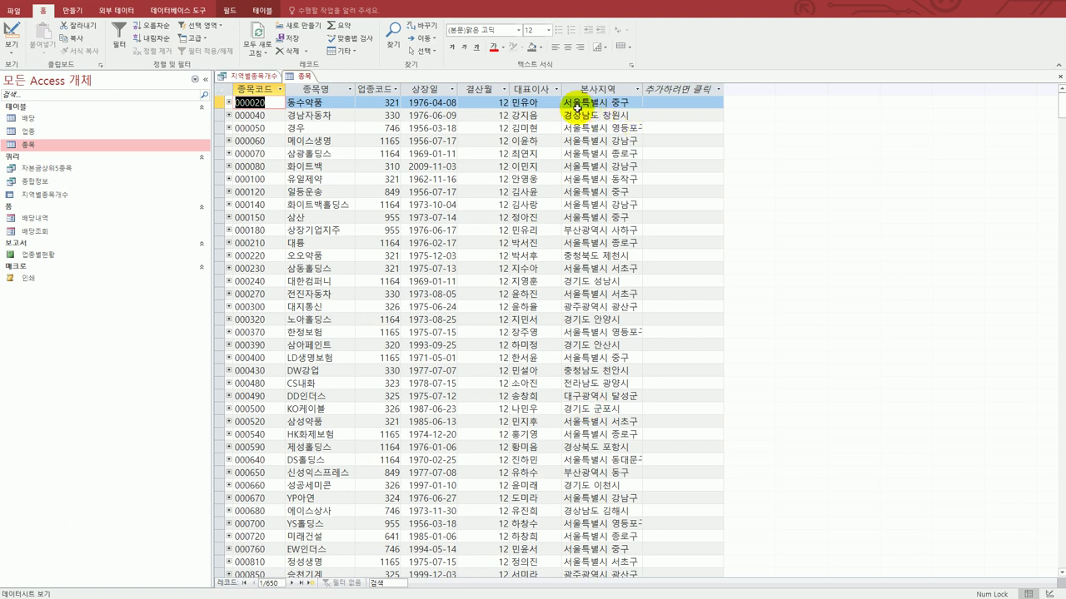
double_click(645, 89)
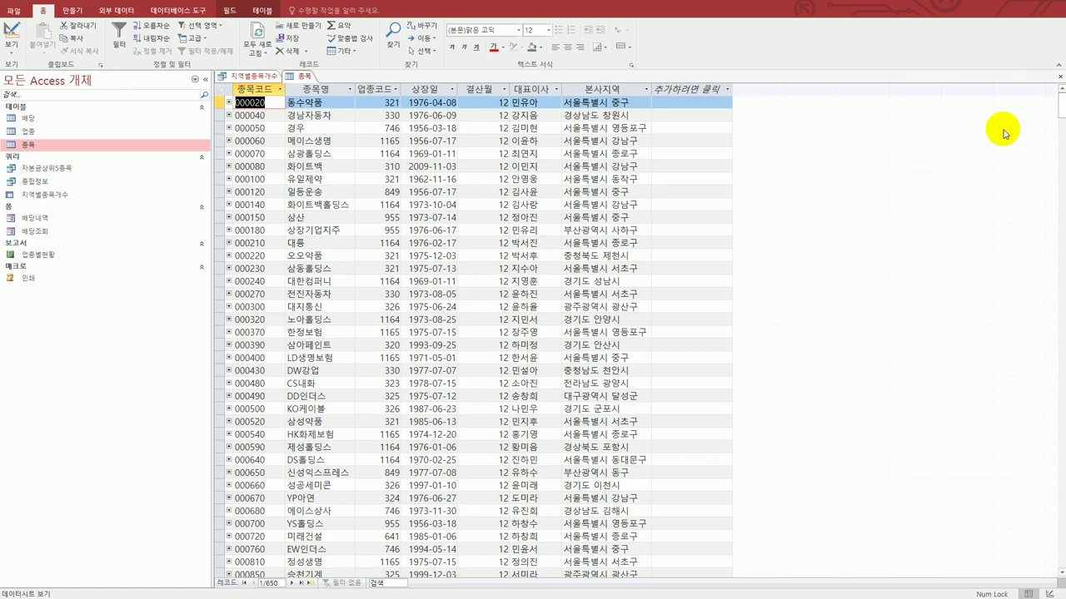
left_click(1060, 76)
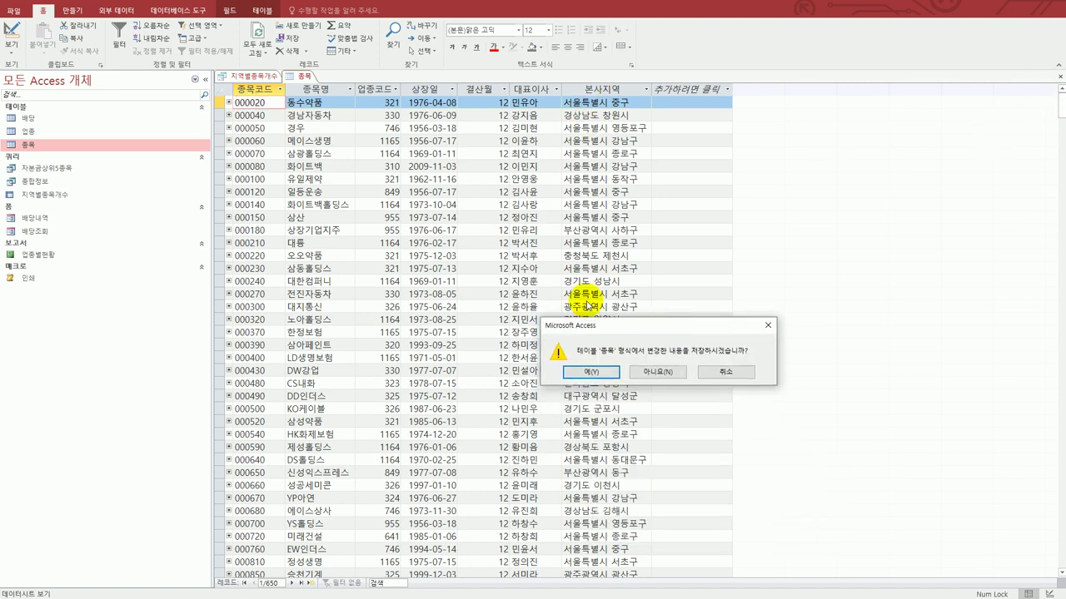
left_click(590, 371)
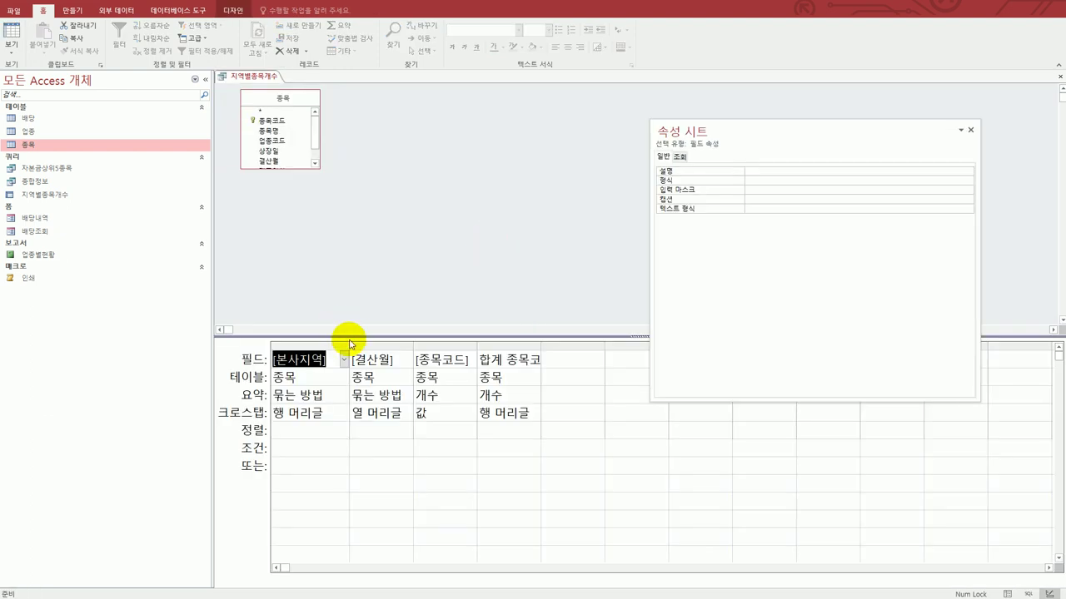
Widen the 본사지역 column in the query grid and begin its field expression as 지역 : left([본사지역],.
left_click_drag(349, 345, 631, 356)
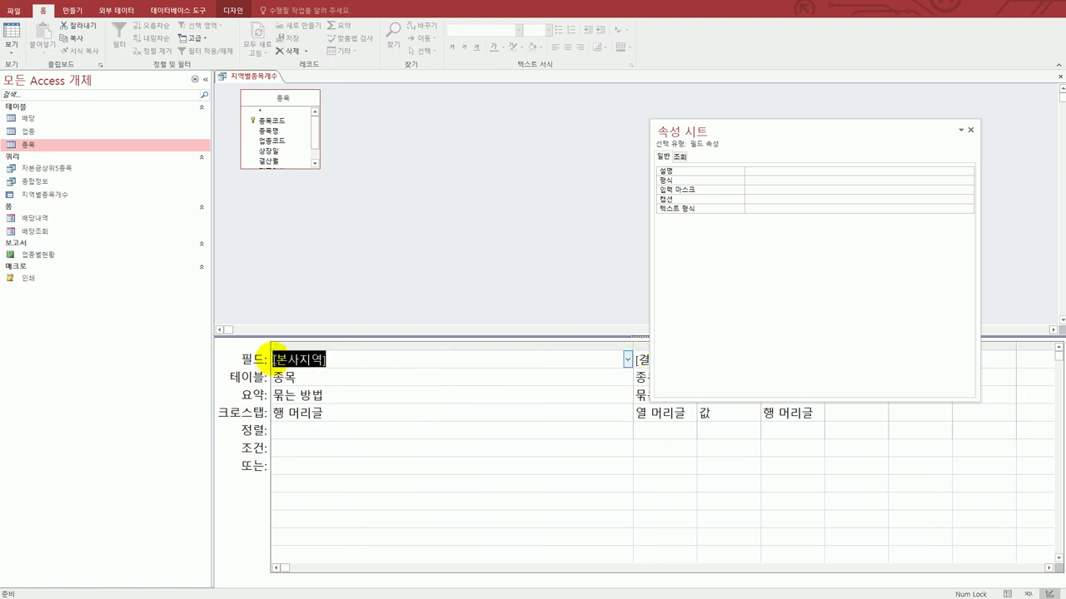
left_click(273, 358)
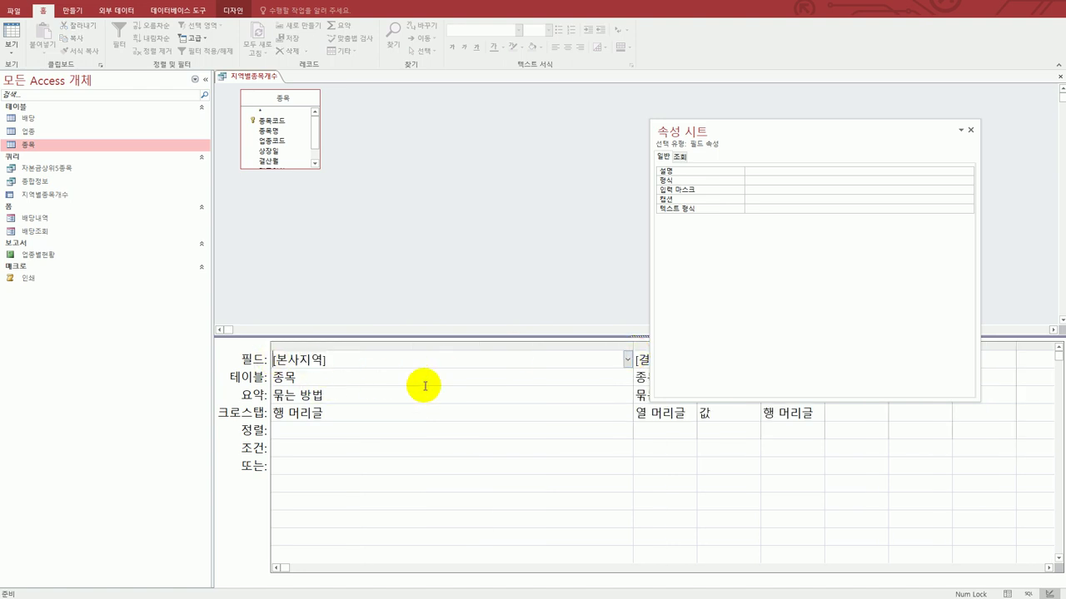
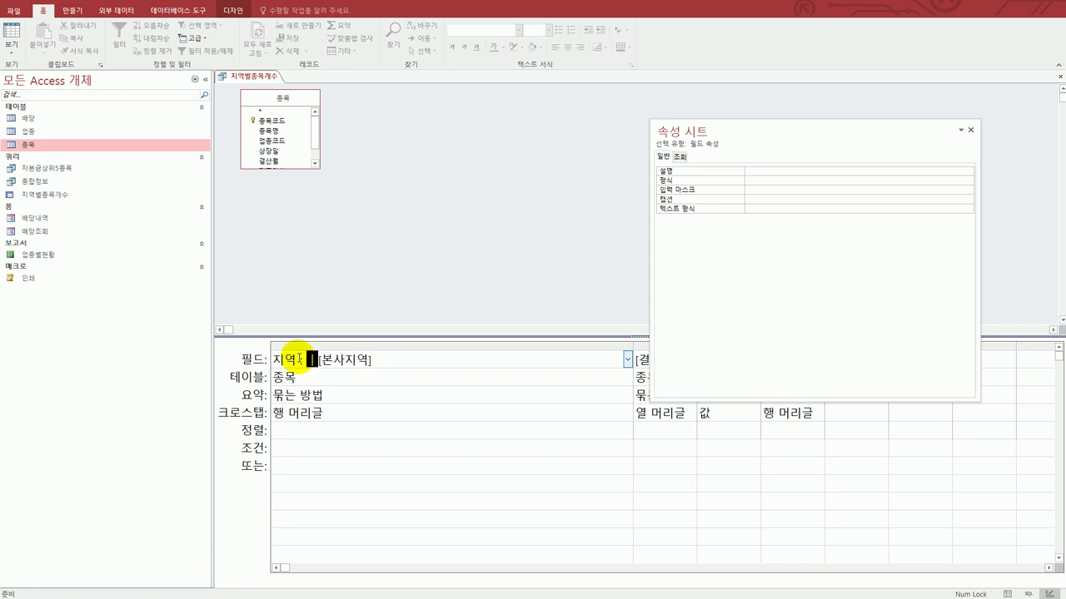
type("left(")
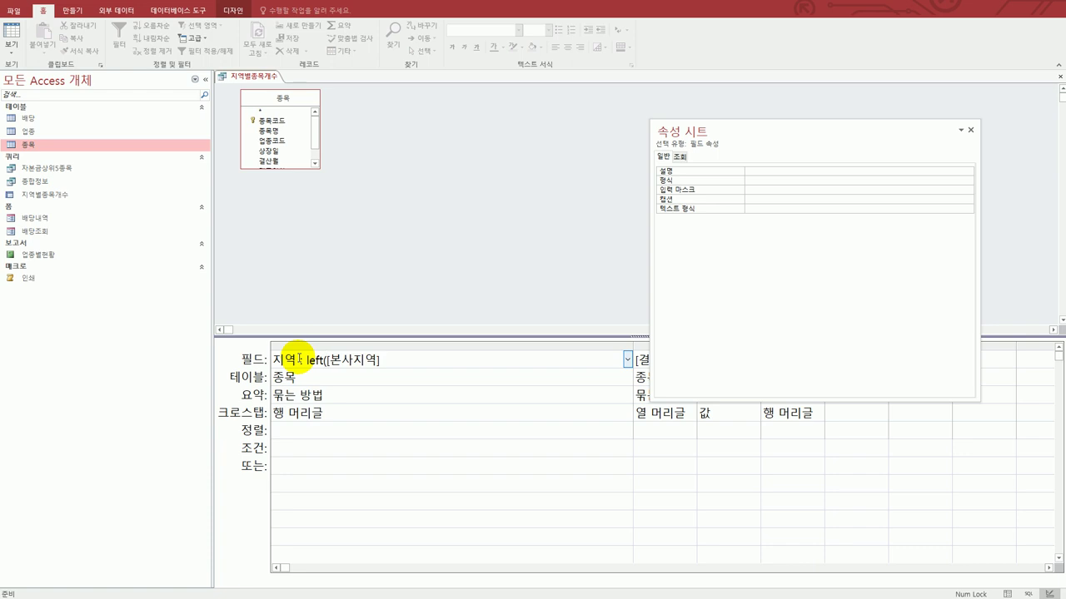
left_click(388, 364)
type(",")
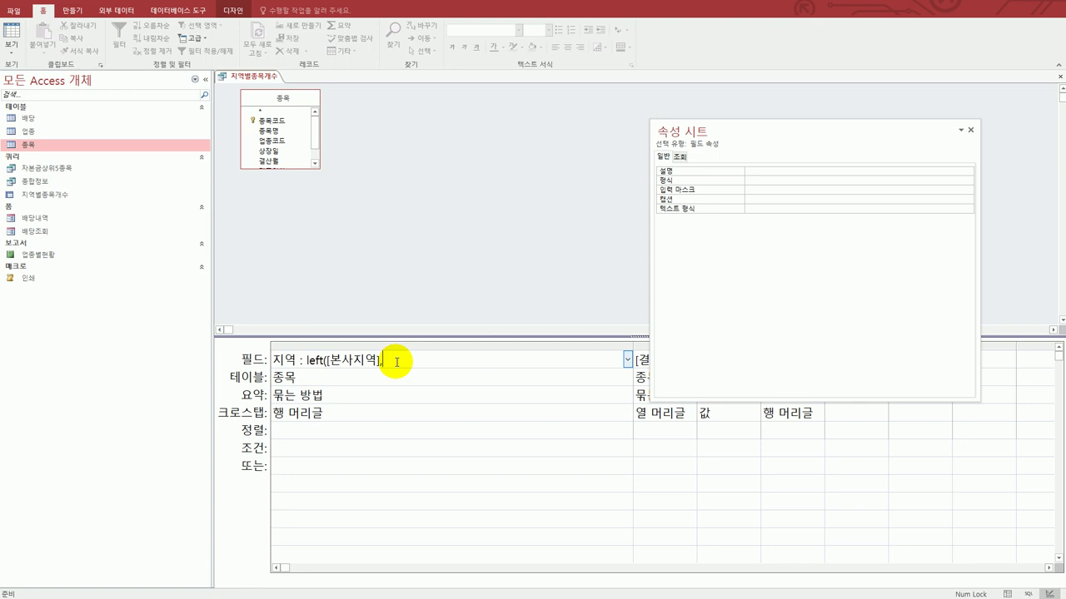
type("3")
key("BackSpace")
type("4")
key("BackSpace")
Complete the 지역 expression's length argument with insrt([본사지역]," ")-1) and commit the field.
type("ㅣ")
type("ns")
type("tr(")
type("[본사")
type("지역],")
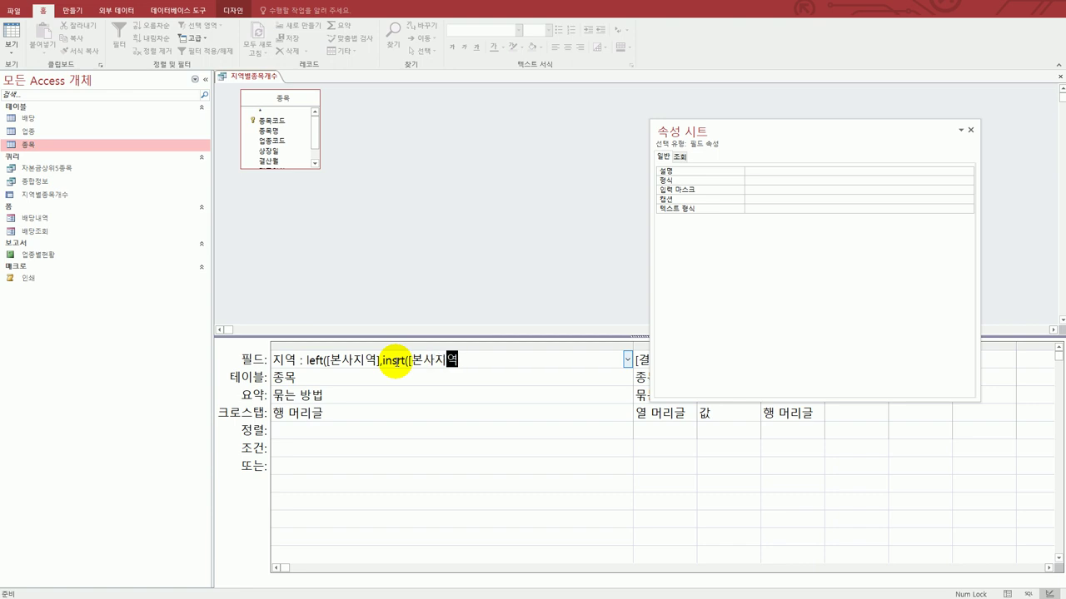
type("\" \")")
type("-1")
type(")")
left_click(388, 379)
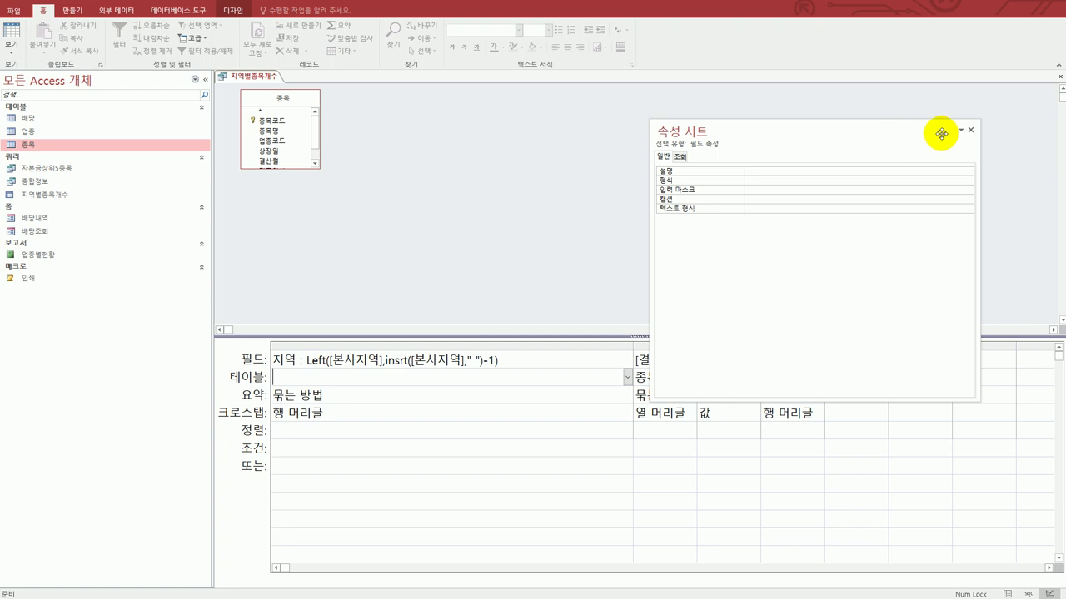
Close the property sheet, fit the 지역 grid column to its expression, and try to show the query in datasheet view.
left_click(970, 130)
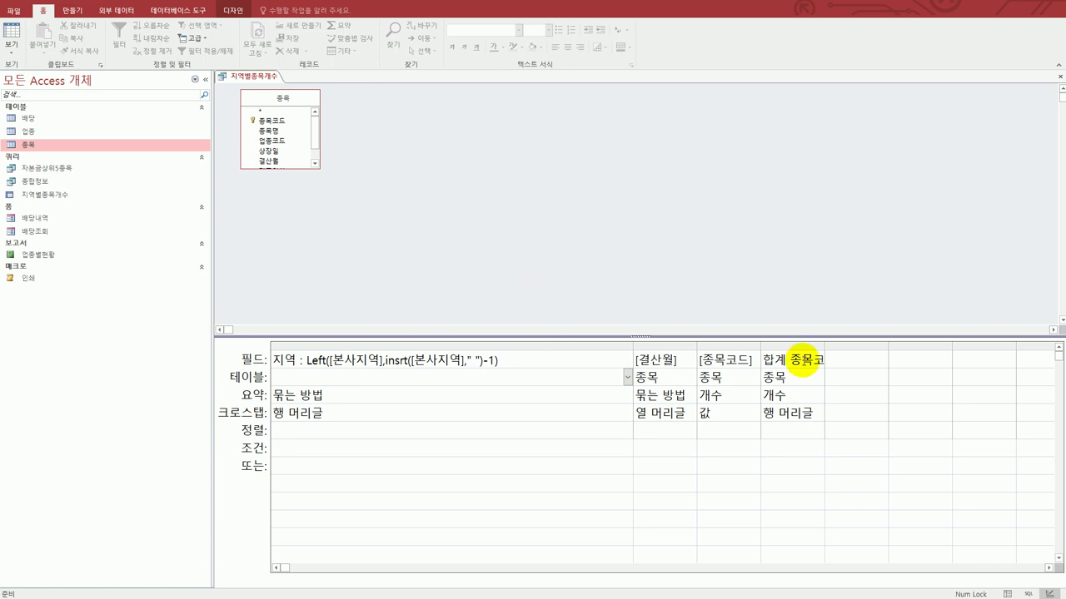
left_click_drag(632, 350, 631, 350)
double_click(632, 349)
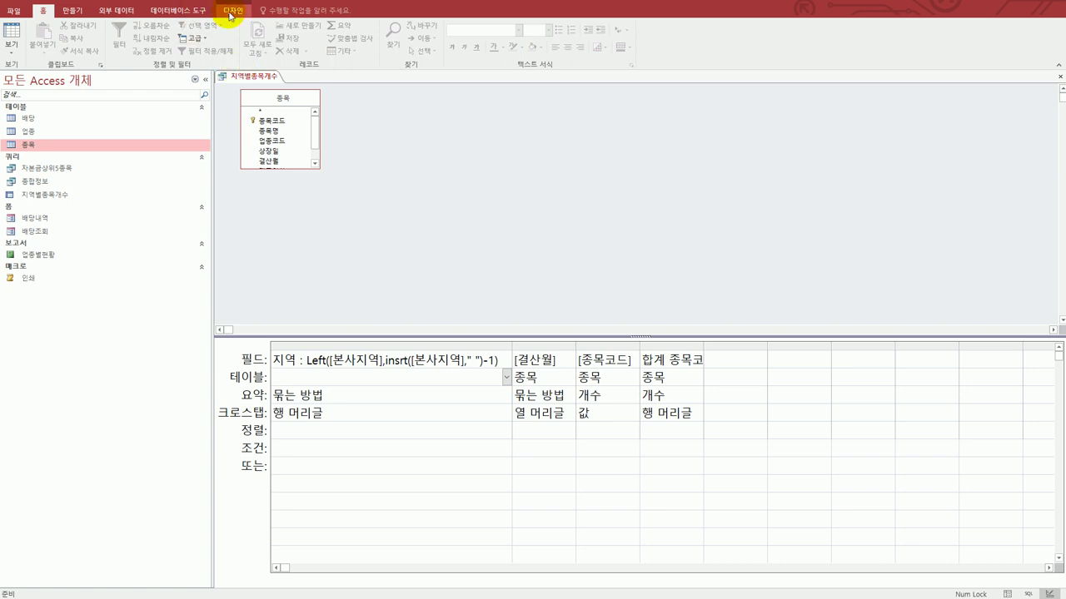
left_click(17, 55)
left_click(28, 65)
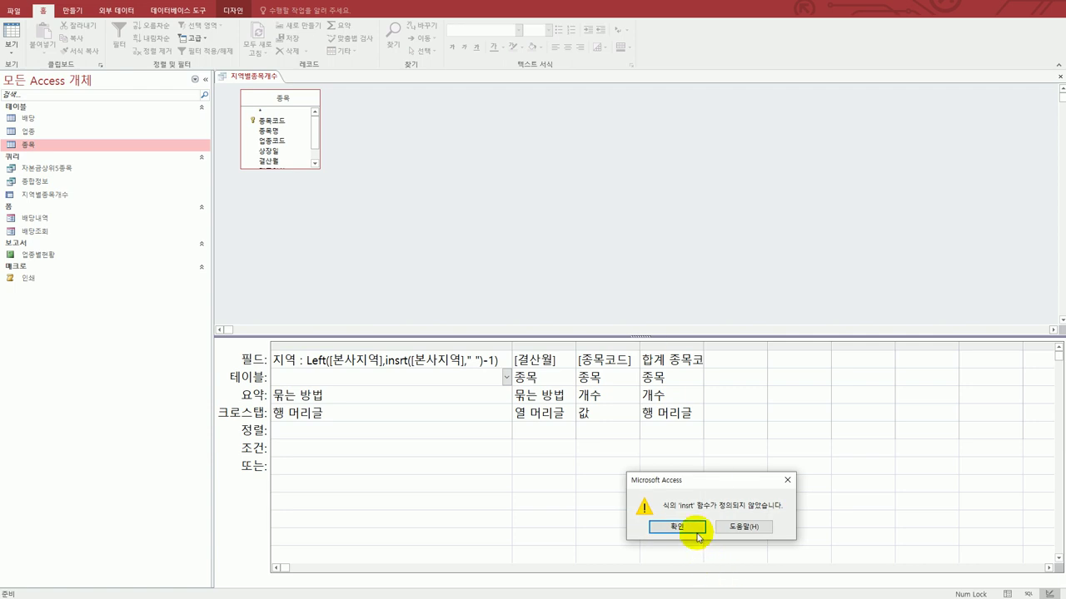
left_click(677, 527)
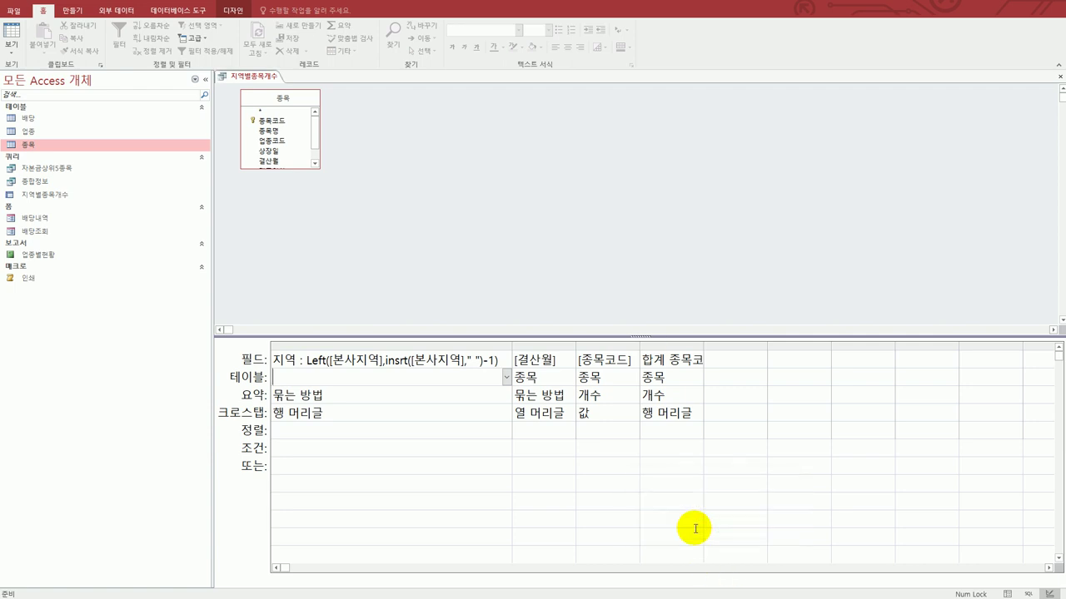
Correct the misspelled function name in the 지역 expression to instr and commit the field.
left_click(398, 359)
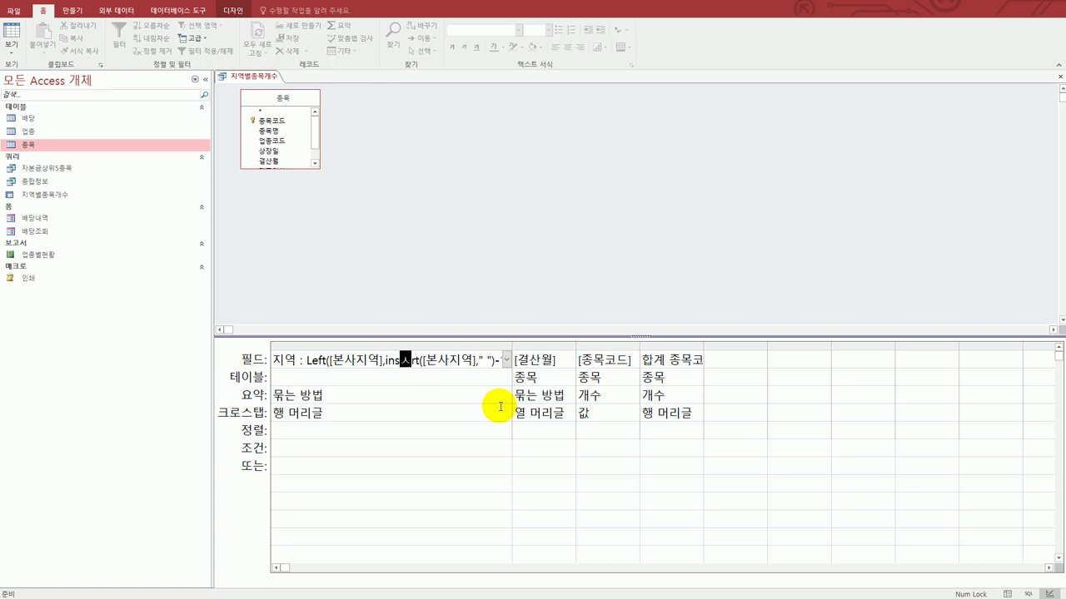
type("t")
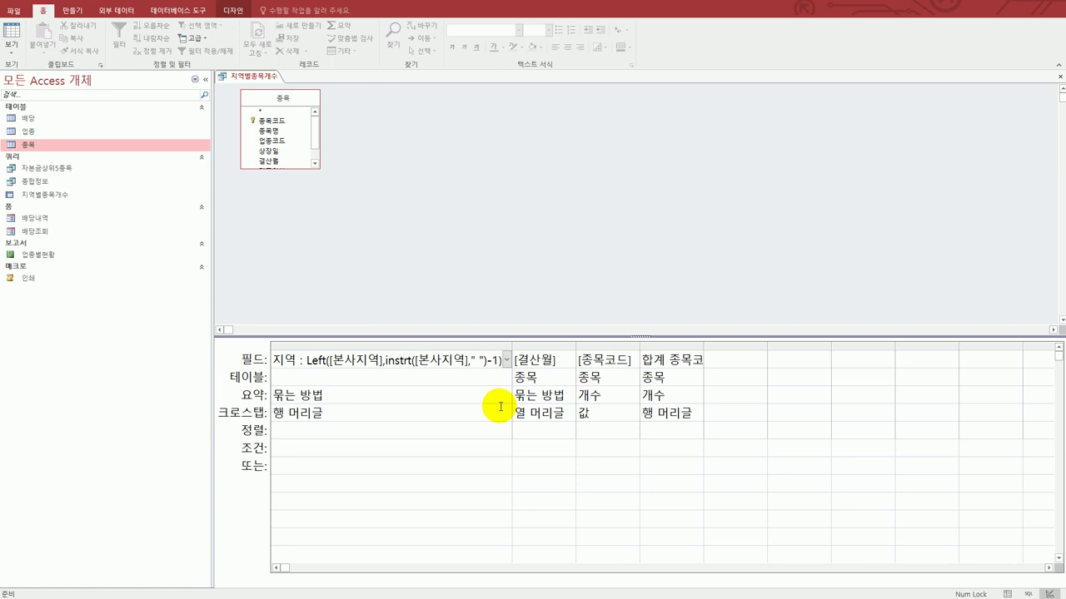
key("Delete")
left_click(500, 408)
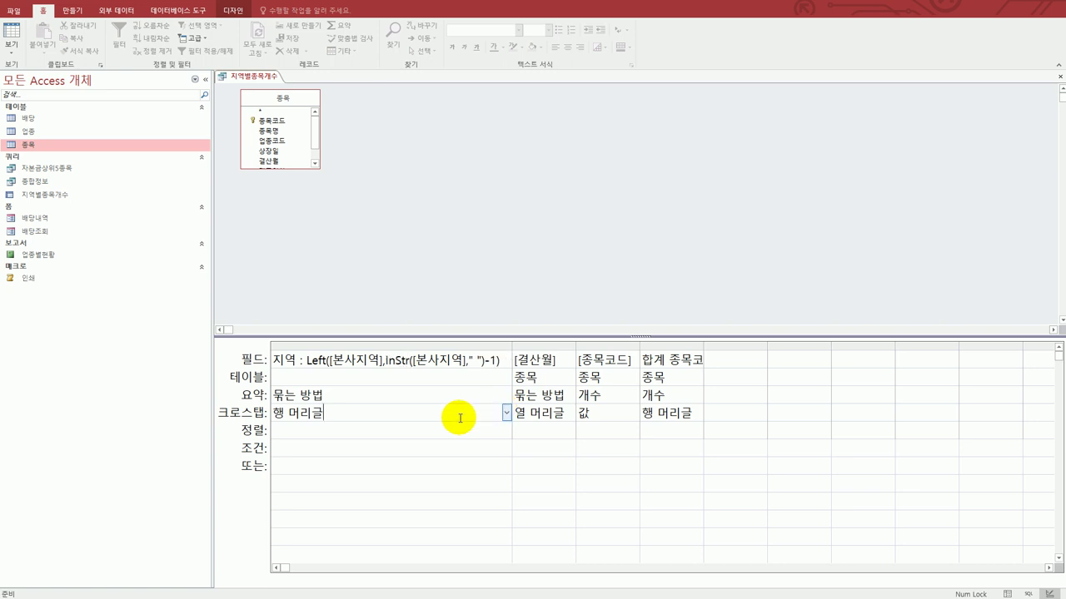
Show the query's datasheet, fit the 지역 and 합계 종목코드 columns to their contents, and return to design view.
left_click(13, 31)
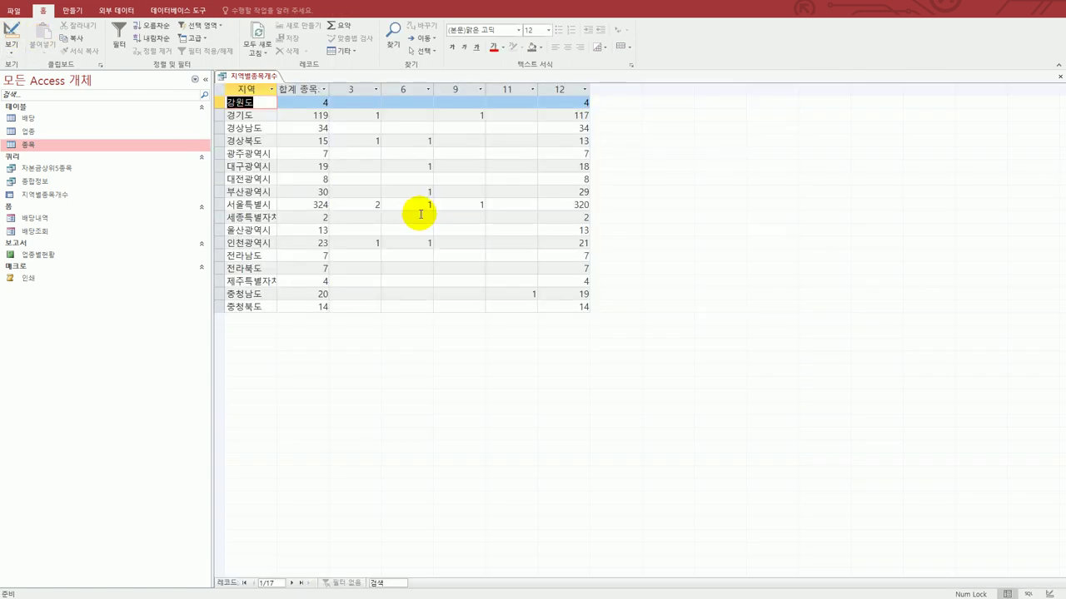
left_click_drag(277, 90, 279, 90)
double_click(279, 90)
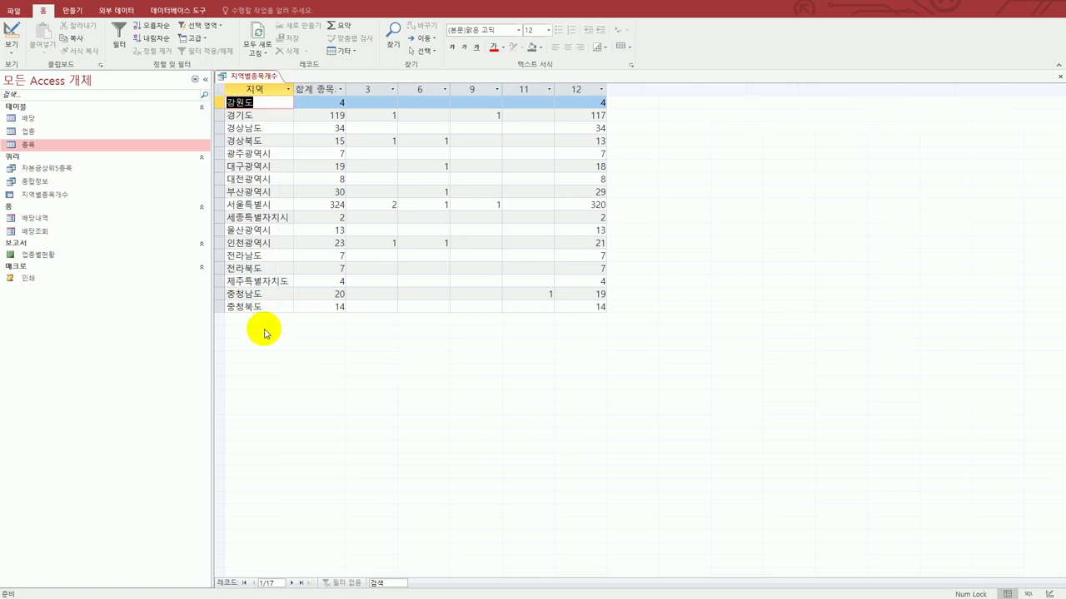
double_click(345, 89)
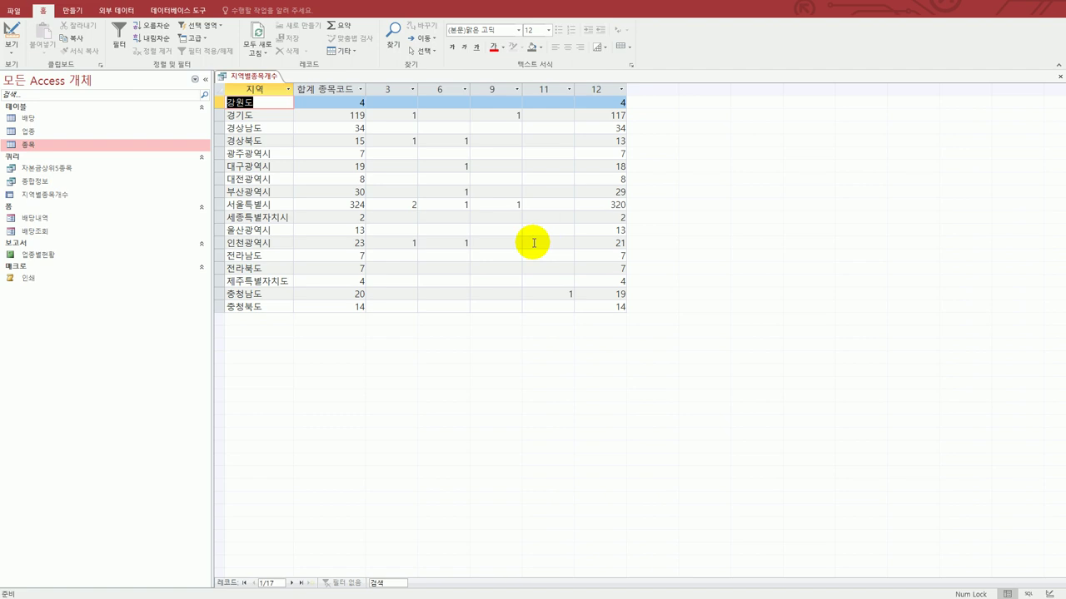
left_click(12, 33)
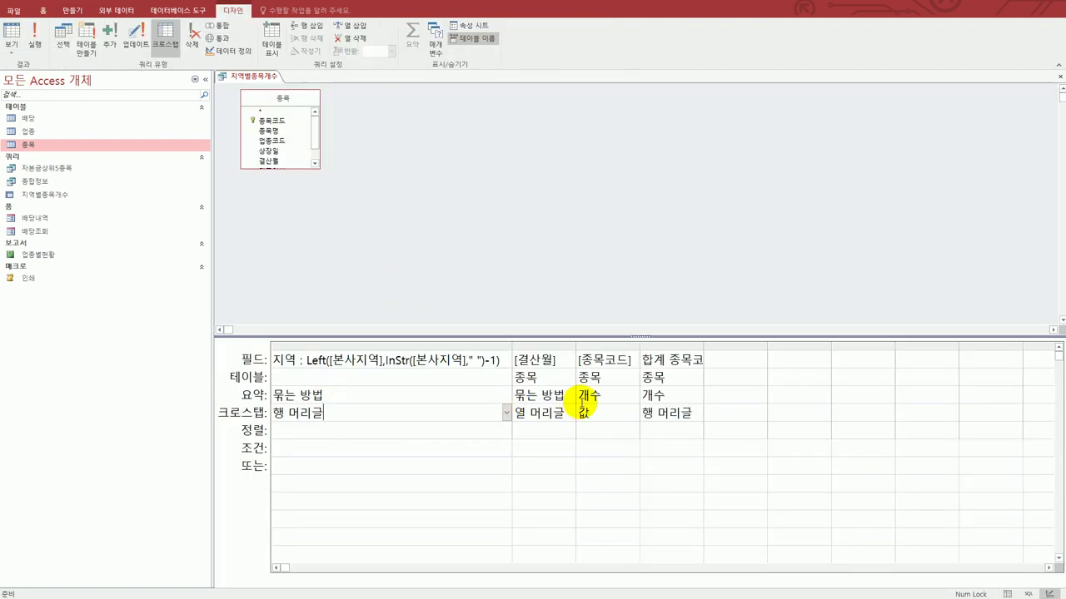
Fit the 합계 종목코드 grid column to its contents and rename its field alias to 종목개수.
double_click(704, 345)
left_click_drag(643, 360, 707, 374)
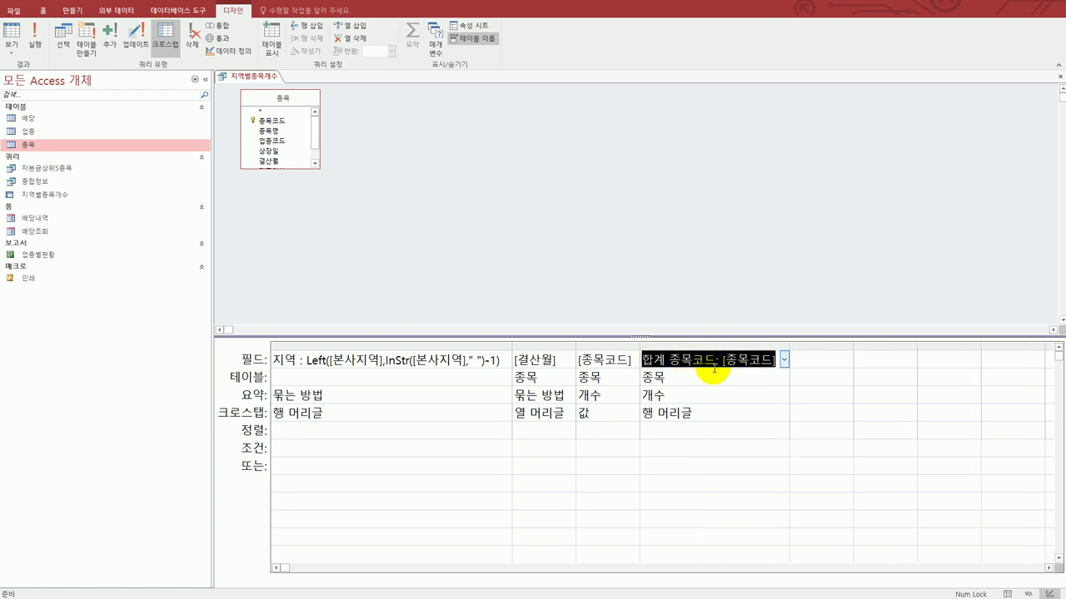
left_click_drag(715, 361, 643, 359)
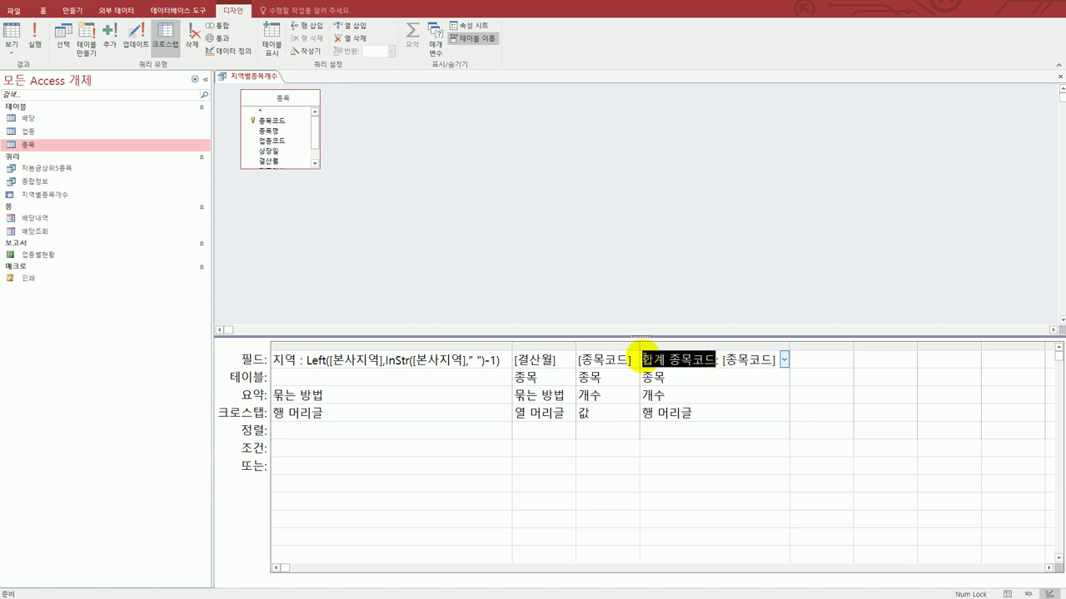
type("종ㅁ")
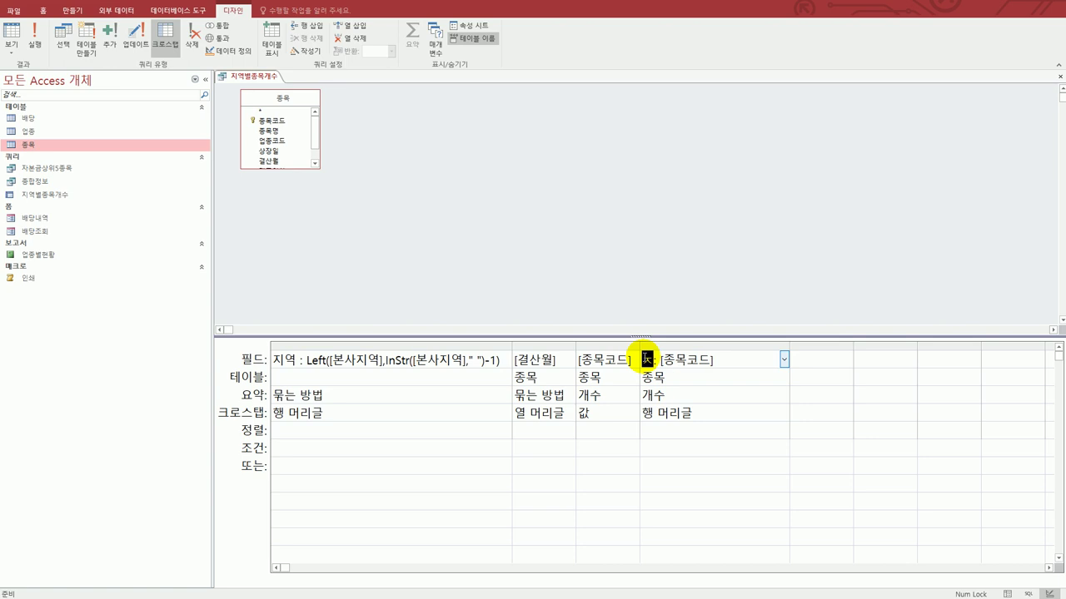
type("목개수")
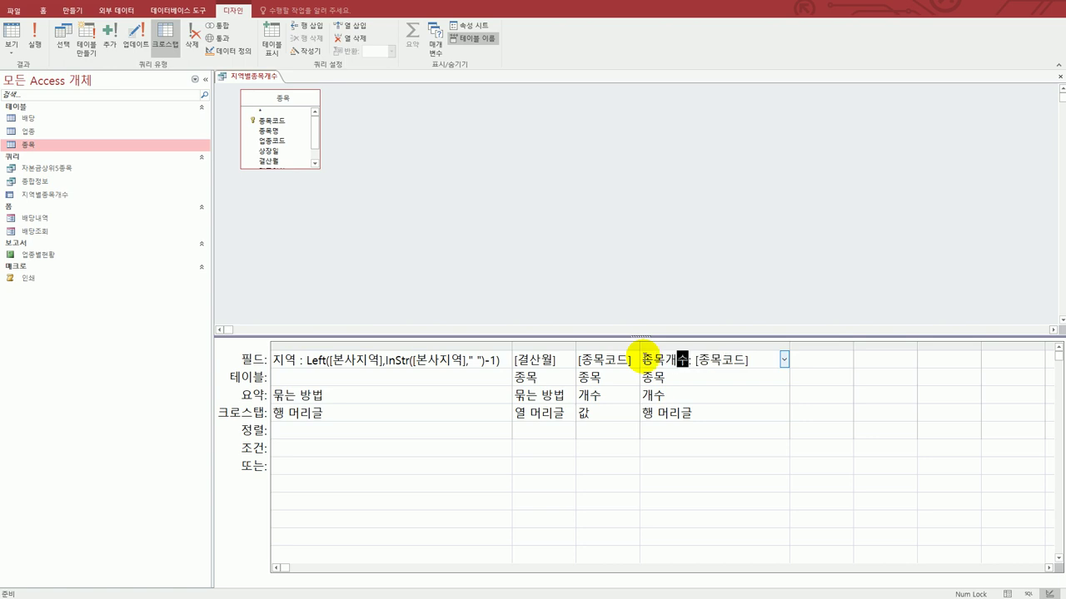
left_click(631, 429)
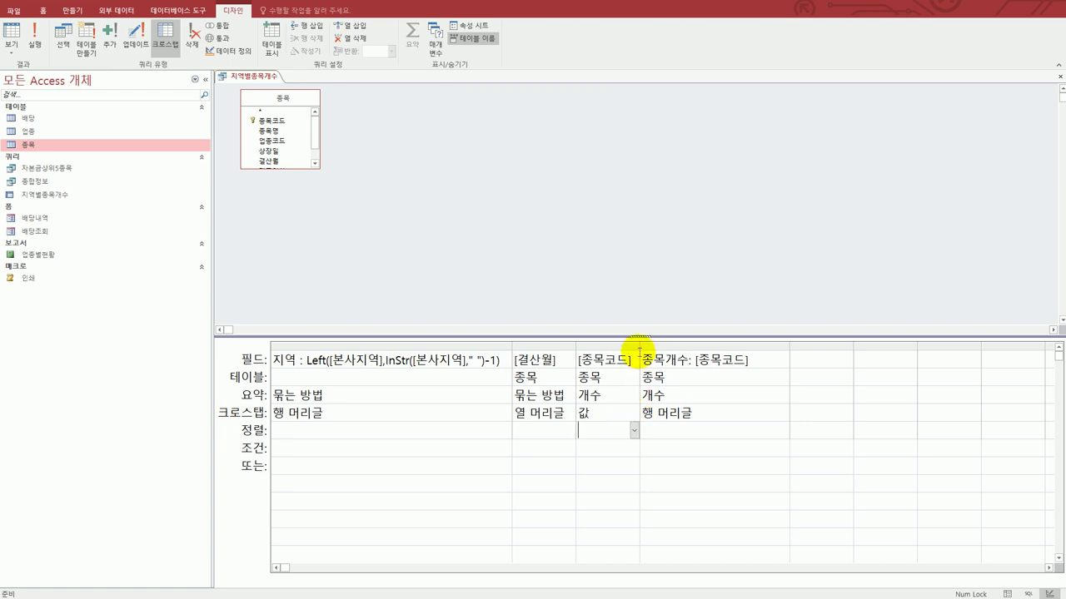
Widen the crosstab value column and begin its expression around [종목코드] as iif(isnull(count([종목코드])),"*".
left_click_drag(640, 350, 924, 350)
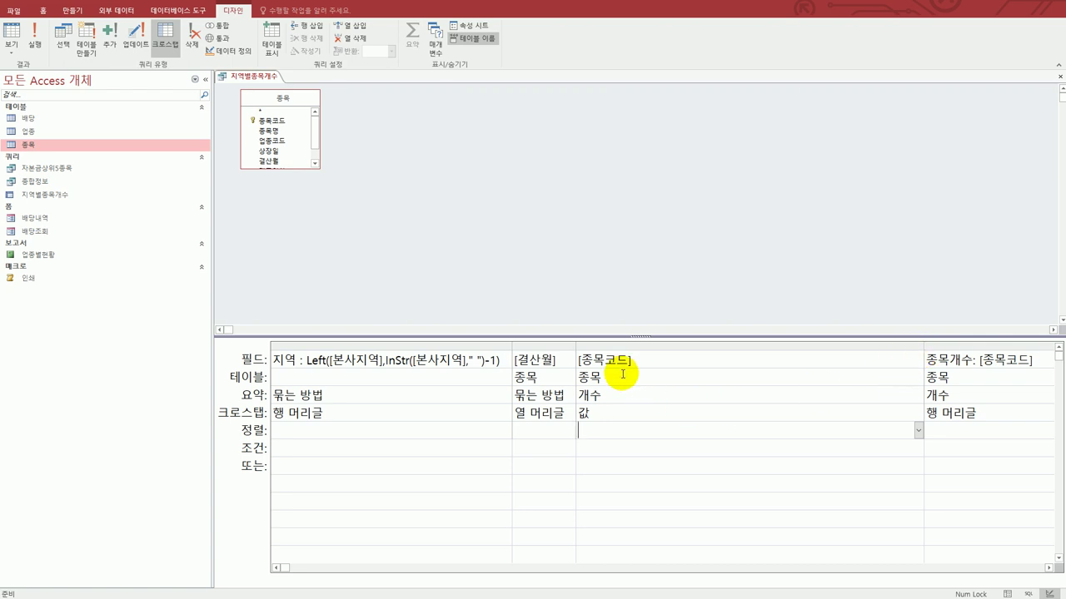
left_click(585, 360)
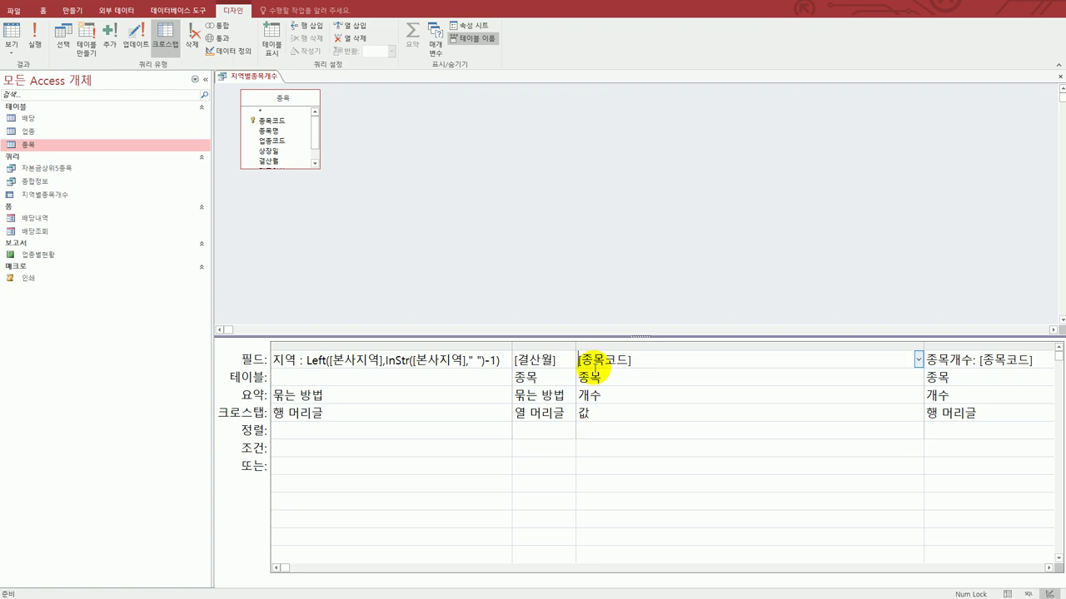
type("ㅑㅑ")
key("BackSpace")
key("BackSpace")
key("Hangul")
type("if")
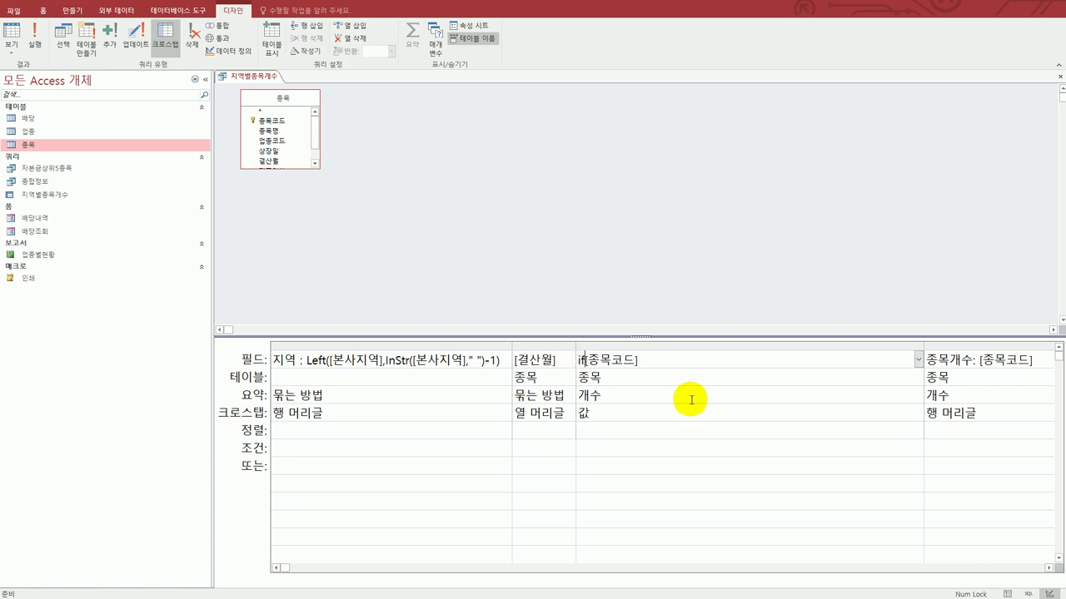
type("if(")
type("isnull")
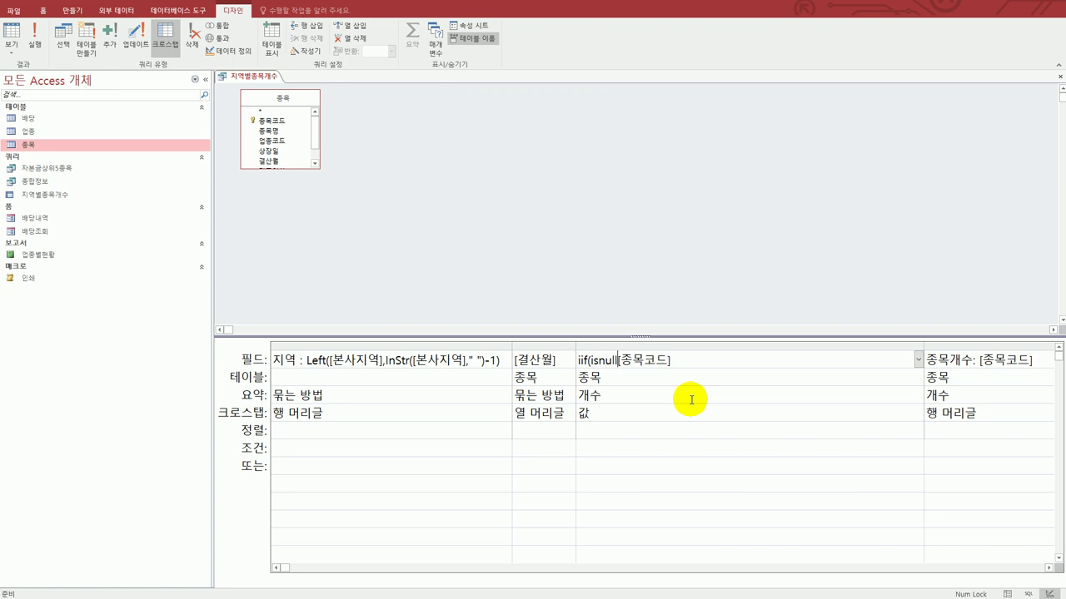
type("(cou")
type("nt(")
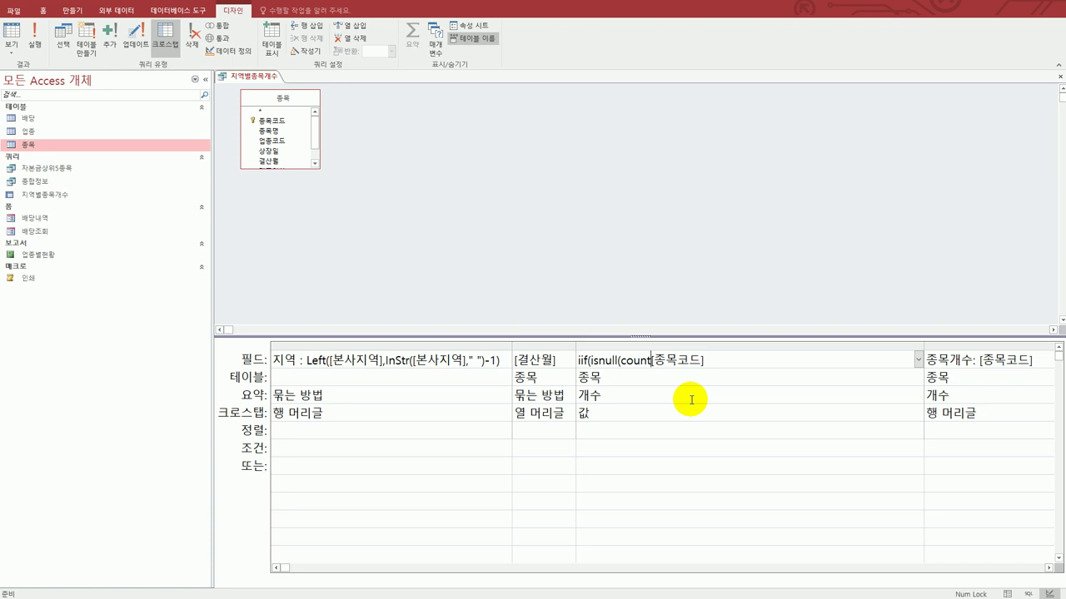
key("End")
type(")")
type("),\"*")
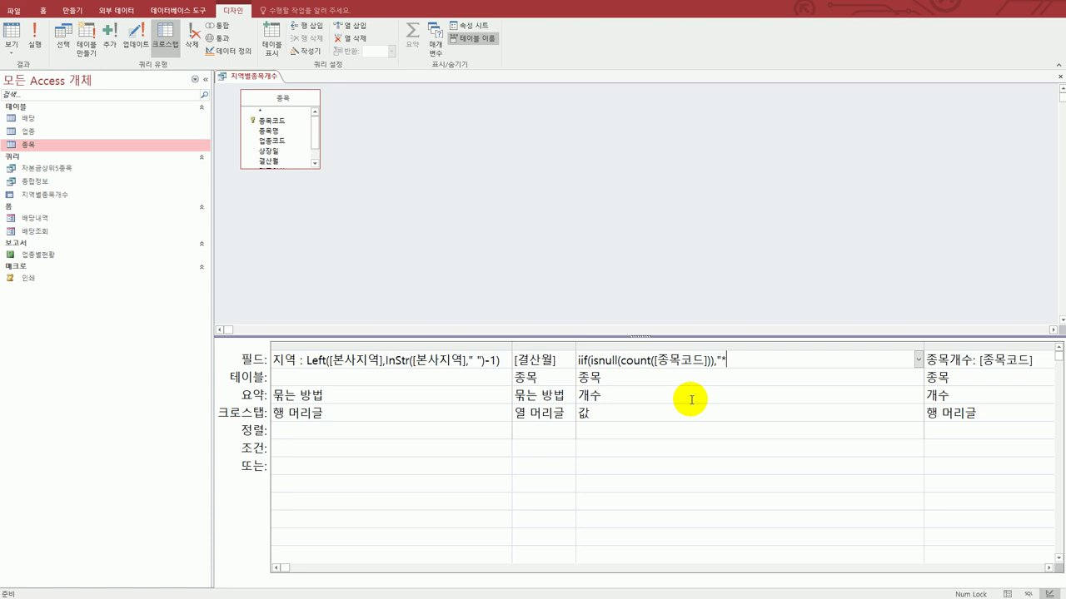
Finish the value expression with count([종목코드]) as the false part, close all its parentheses and commit the field.
type("\",")
type("count(")
type("[")
type("종목코드")
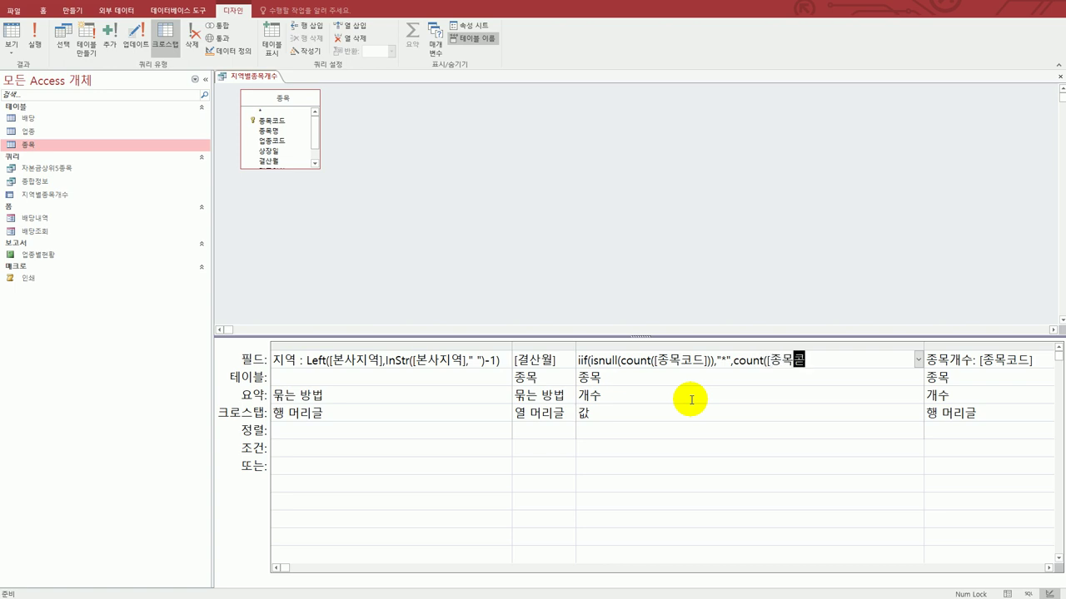
type("])")
left_click(662, 398)
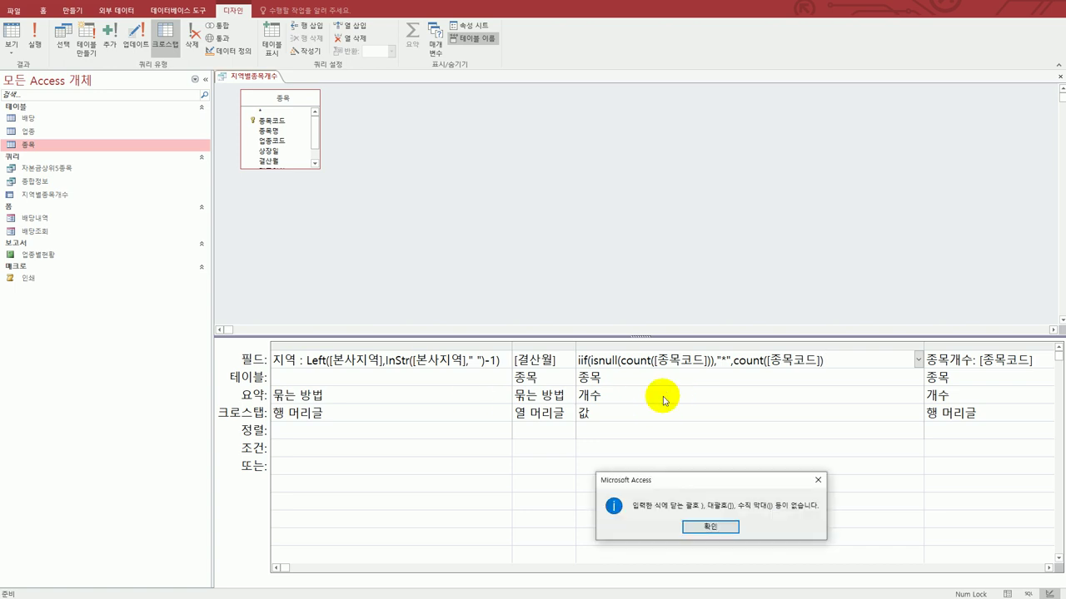
left_click(721, 527)
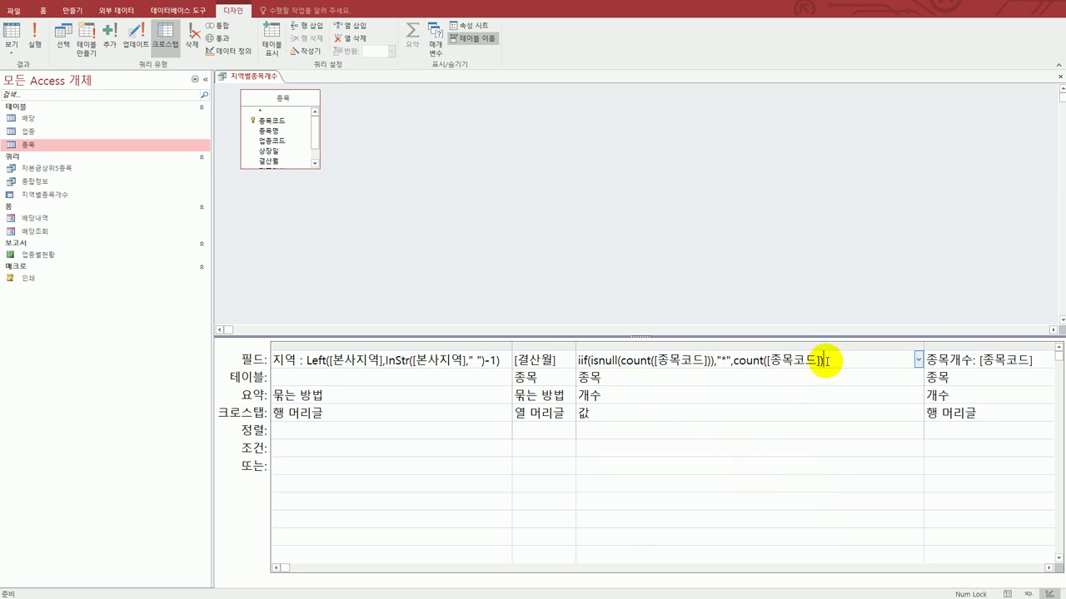
type(")")
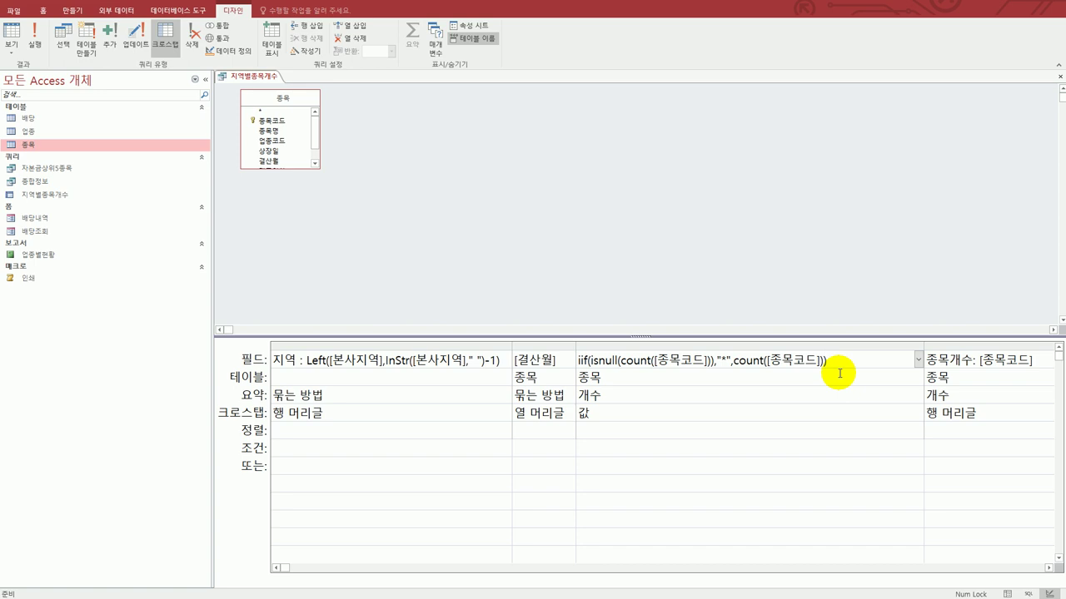
left_click(753, 396)
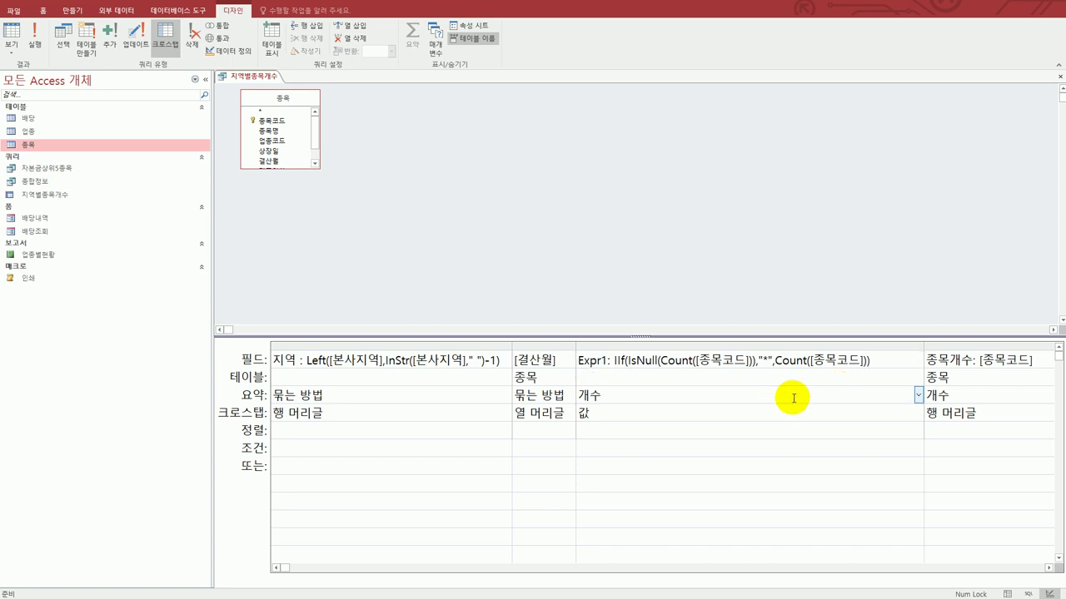
Set the value column's 요약 option to 식, check the query's datasheet and return to design view.
left_click(919, 396)
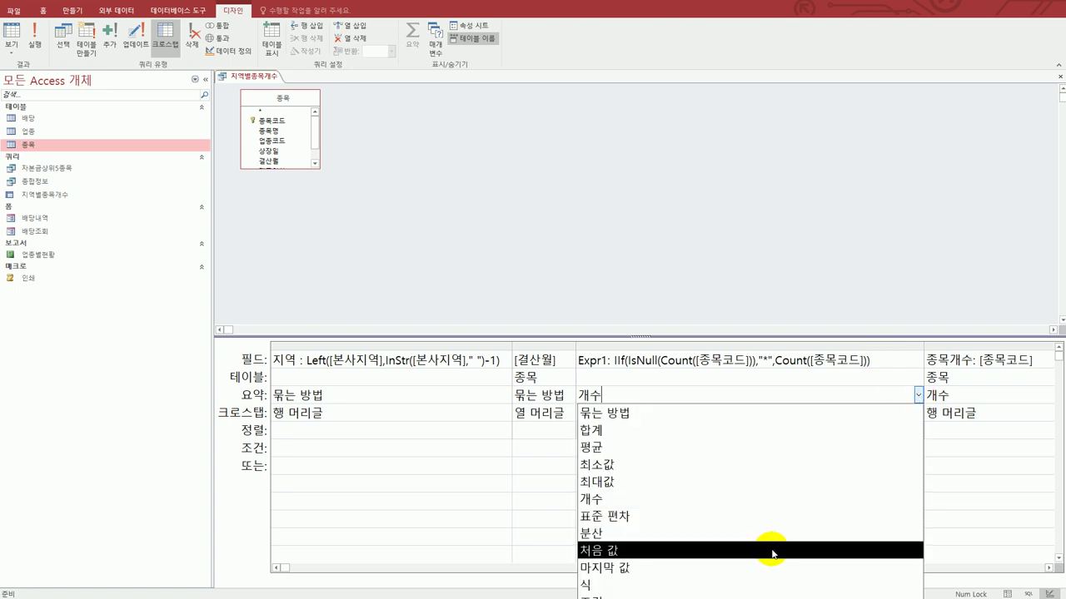
left_click(767, 583)
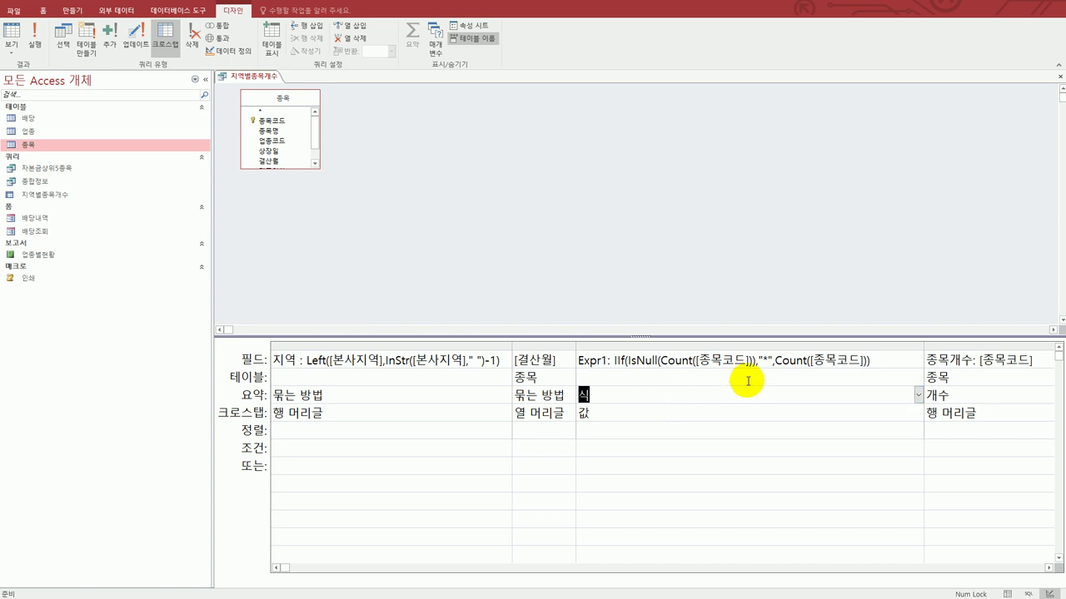
left_click(712, 363)
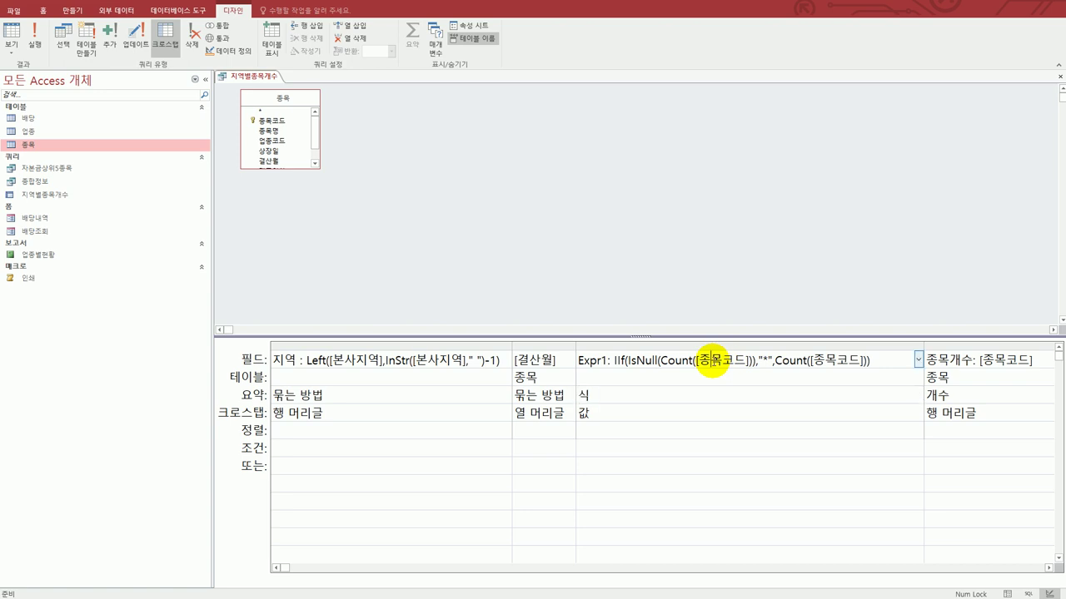
left_click_drag(660, 361, 746, 364)
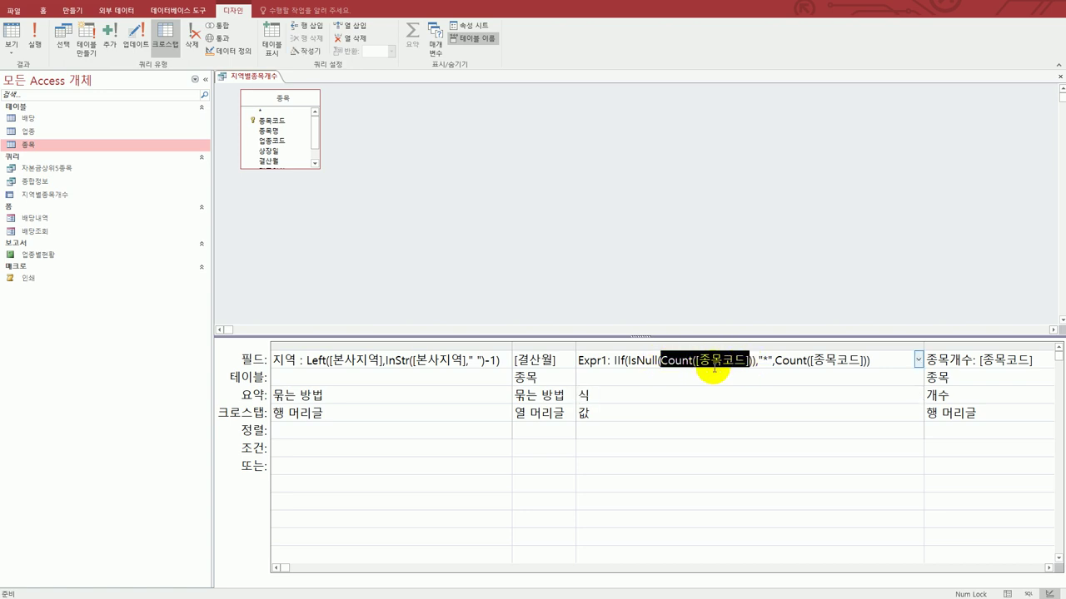
left_click(764, 363)
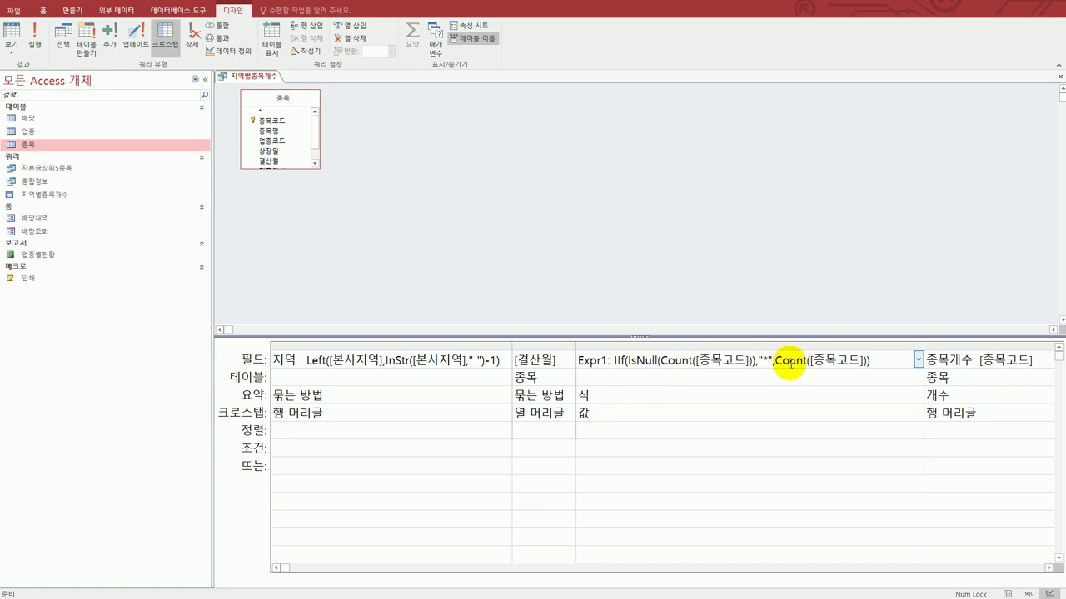
left_click(730, 408)
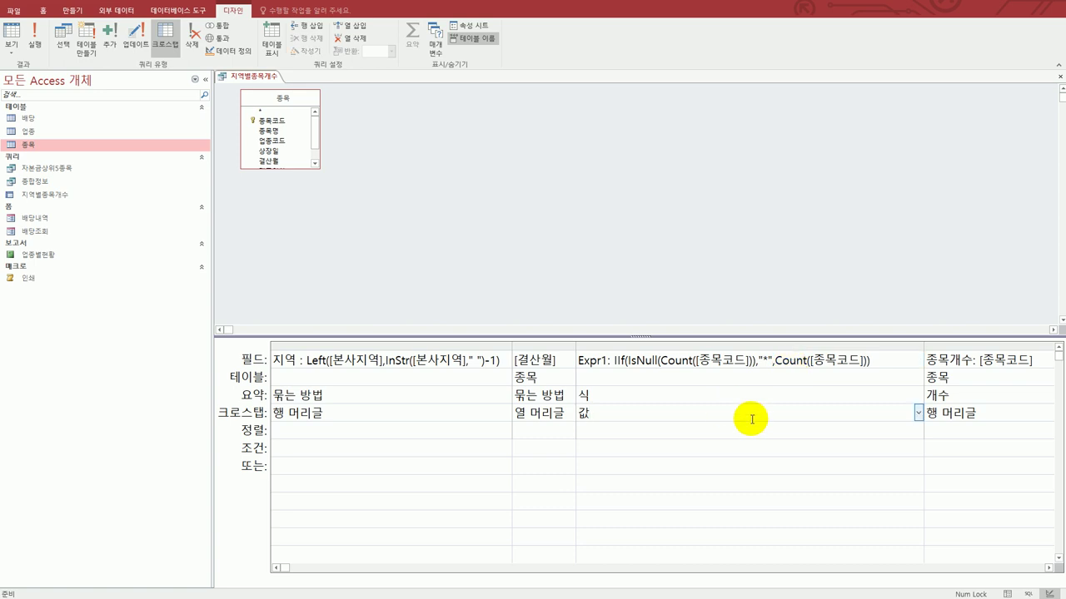
left_click(12, 37)
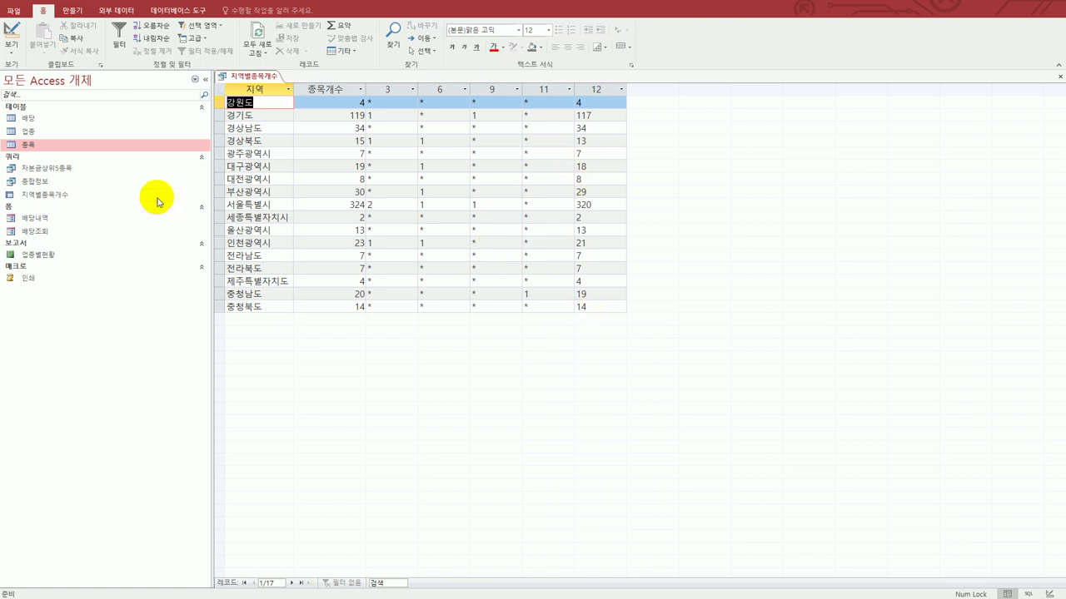
left_click(10, 37)
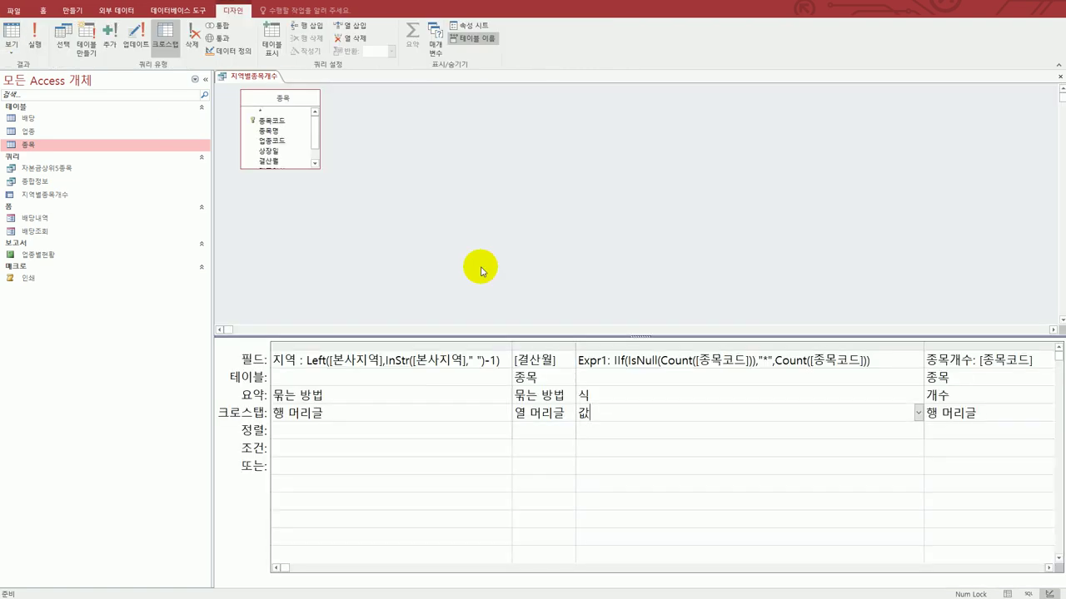
Set the value field's 형식 property to 표준 and show the query's datasheet.
left_click(719, 362)
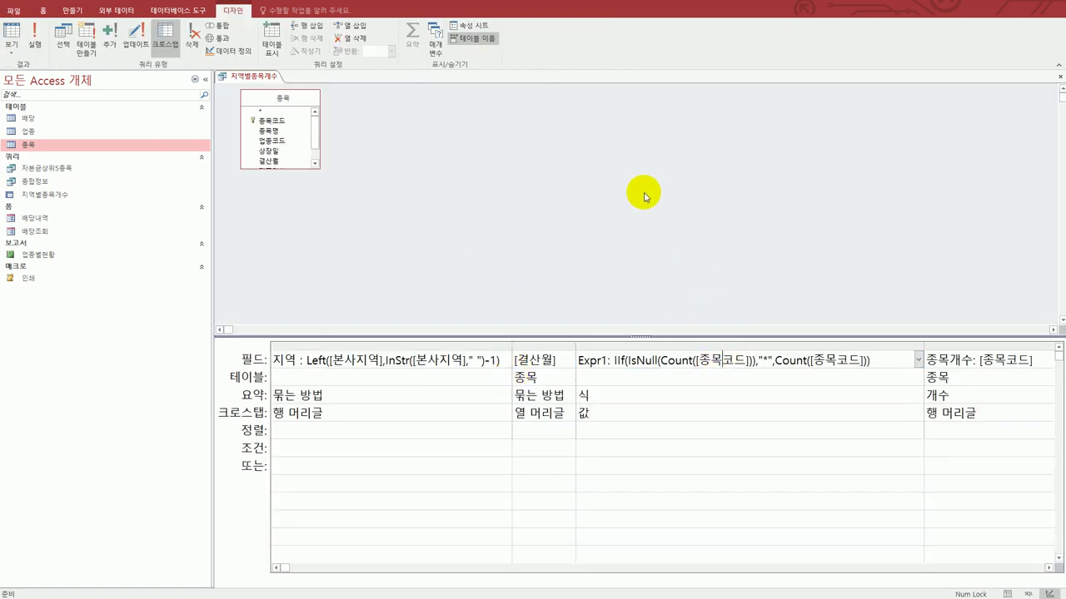
left_click(469, 25)
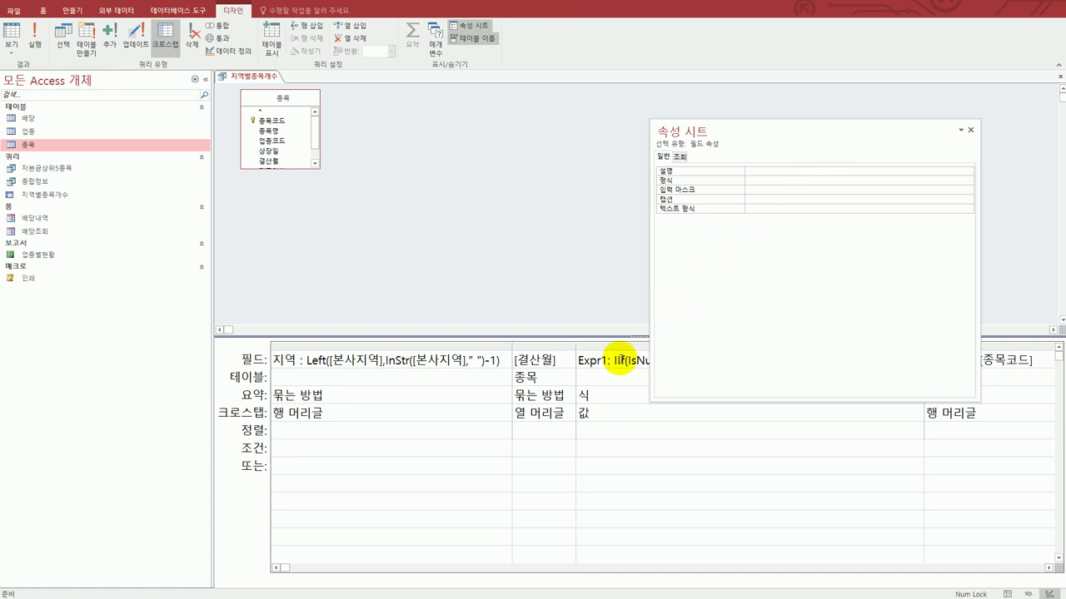
left_click(826, 179)
left_click(967, 181)
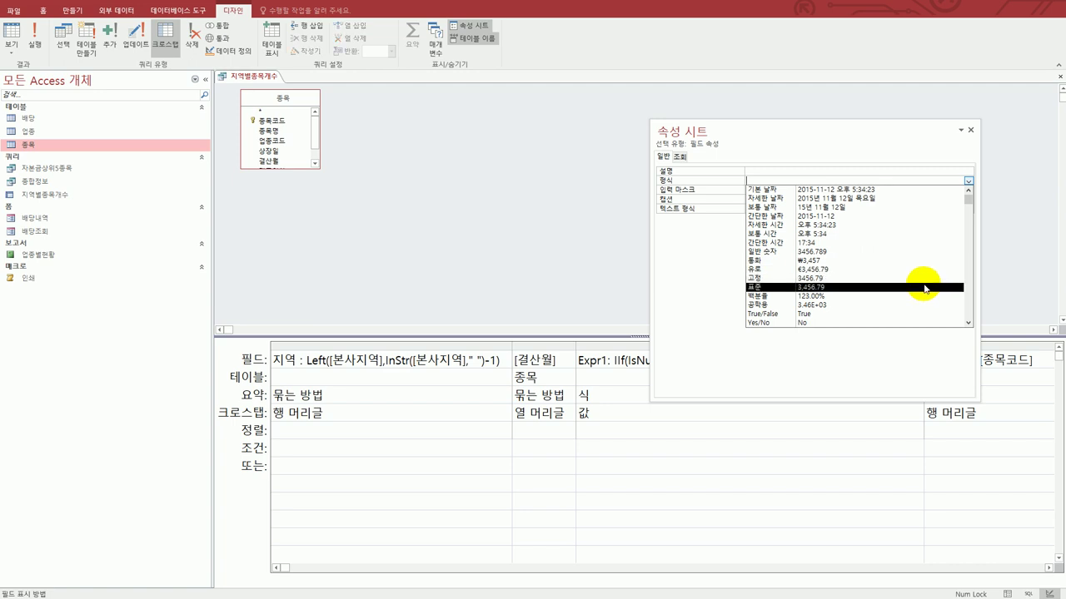
left_click(924, 288)
left_click(20, 33)
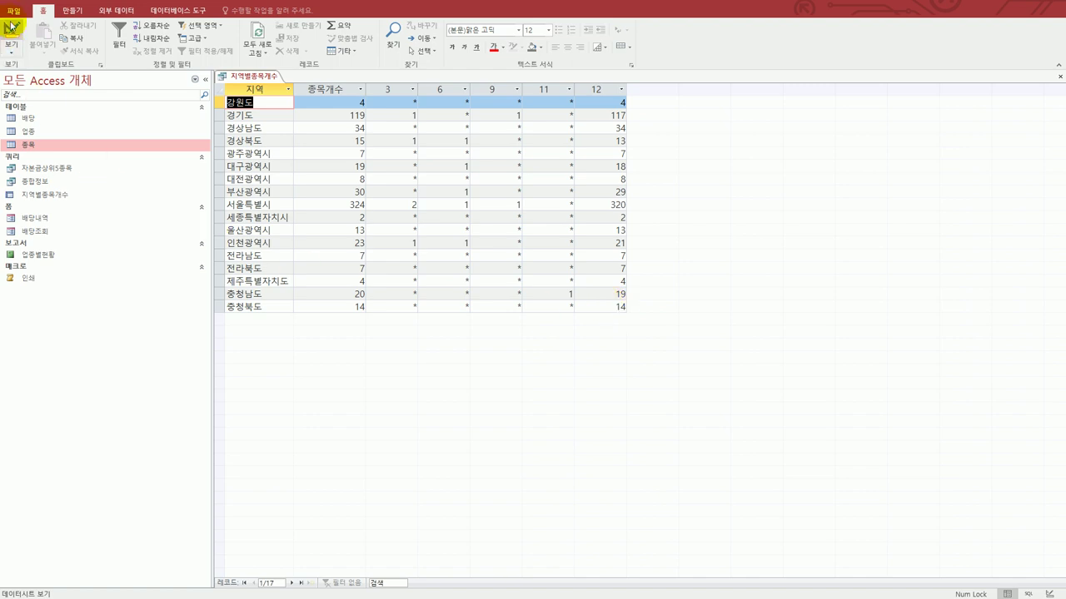
Close the 지역별종목개수 query and create a new design-view query based on the 배당 table, with the property sheet closed.
left_click(1059, 76)
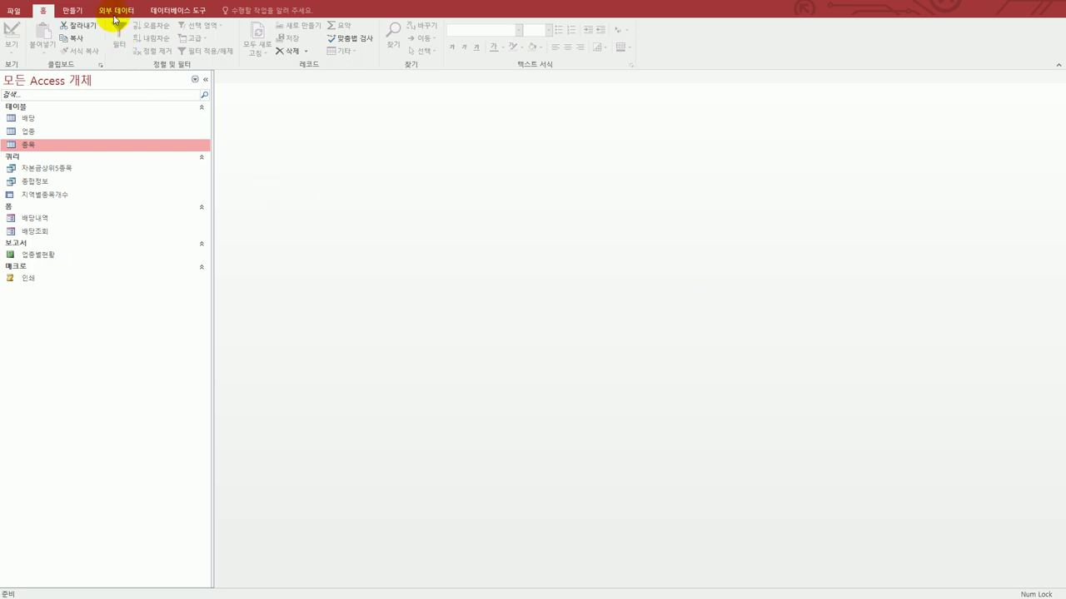
left_click(71, 12)
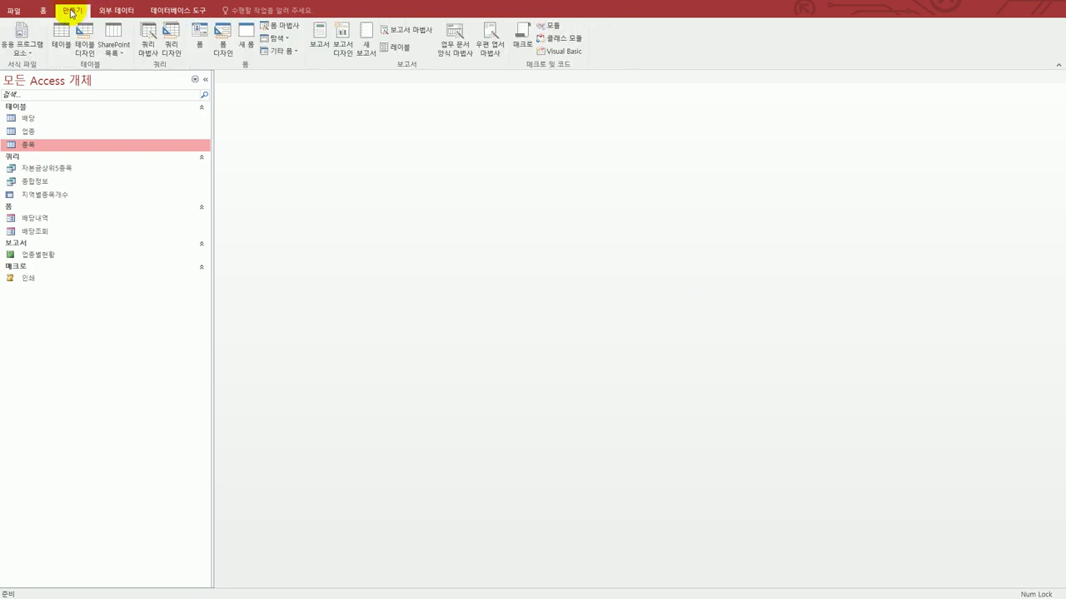
left_click(171, 43)
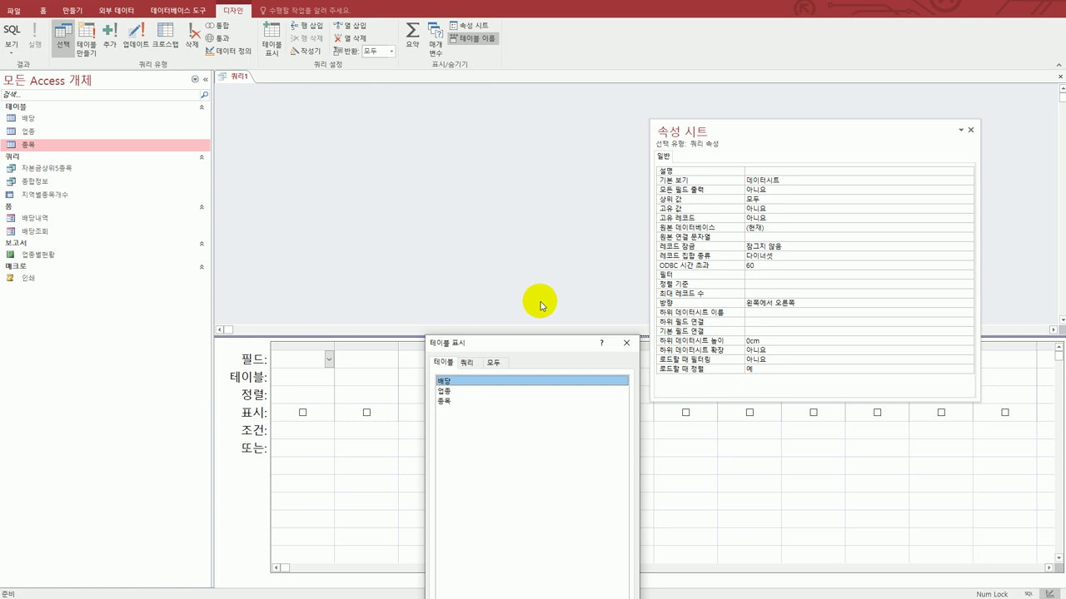
double_click(471, 383)
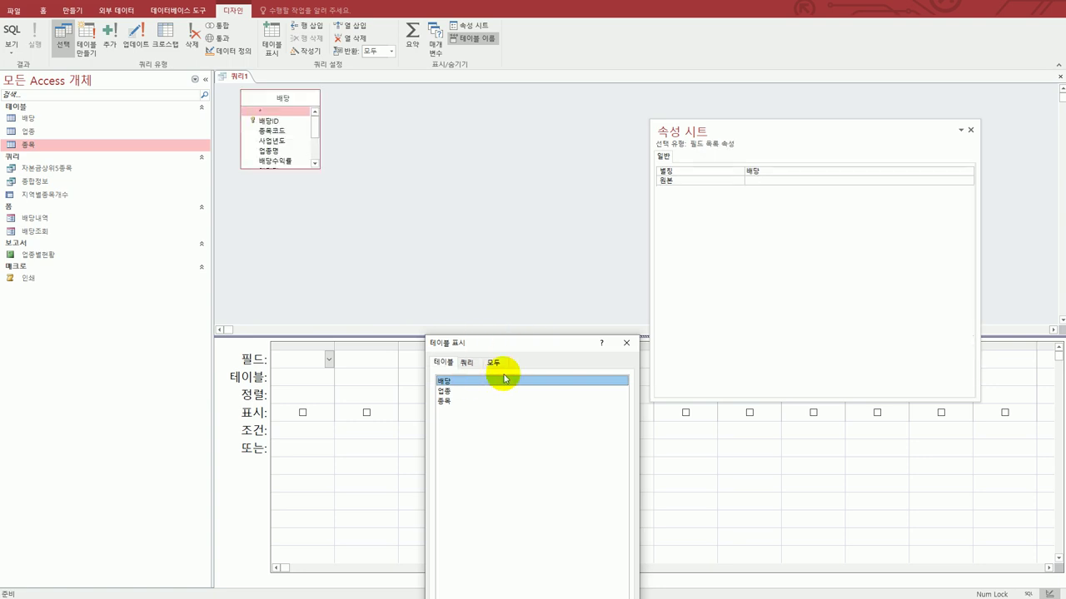
left_click(626, 343)
left_click(970, 130)
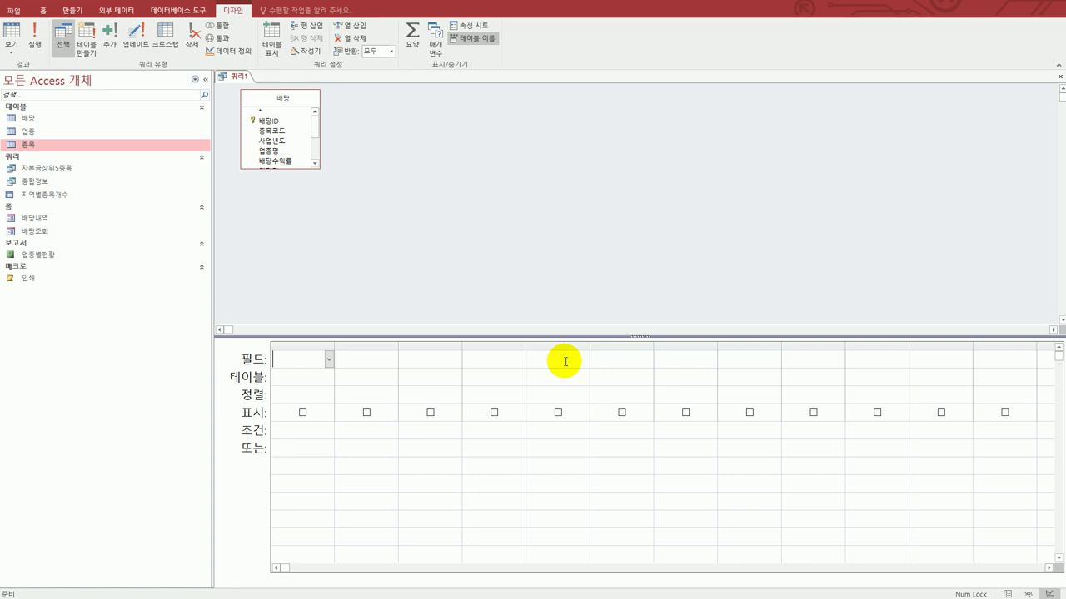
Add the 업종명 field of the 배당 table to the query grid.
left_click(286, 153)
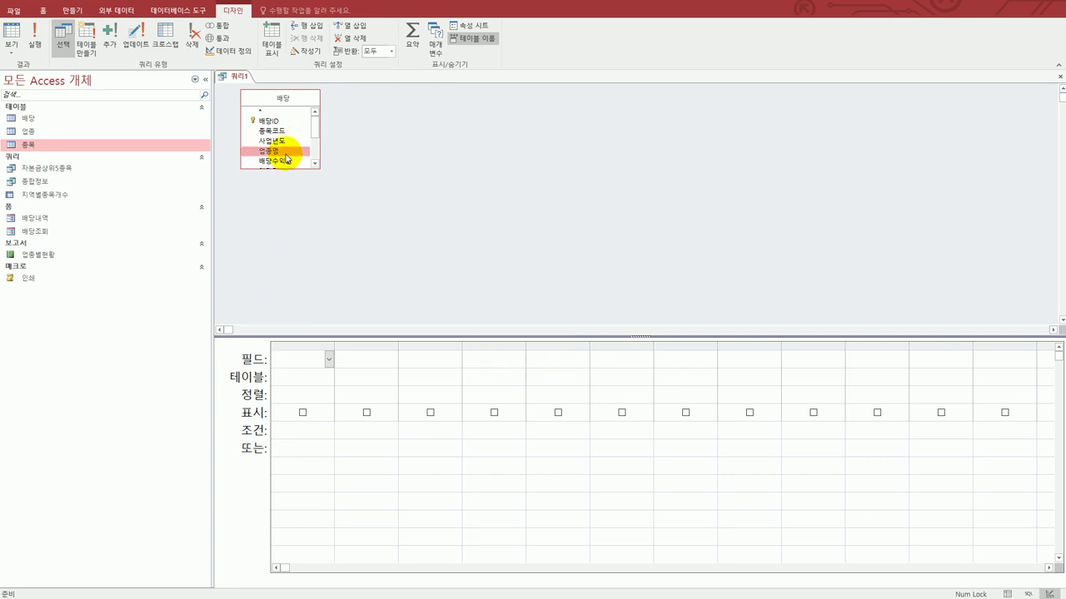
double_click(286, 152)
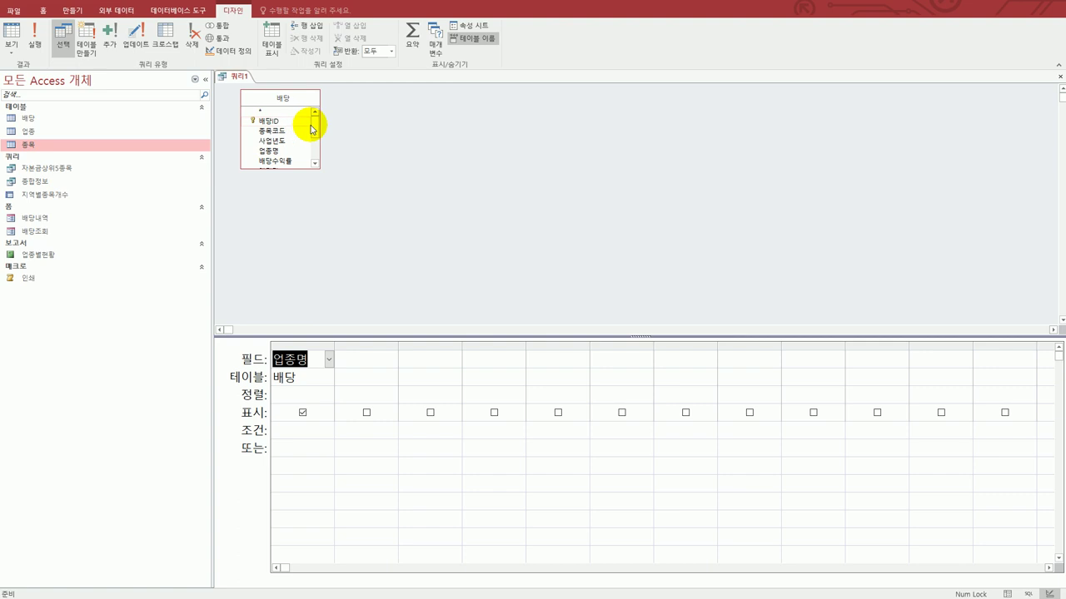